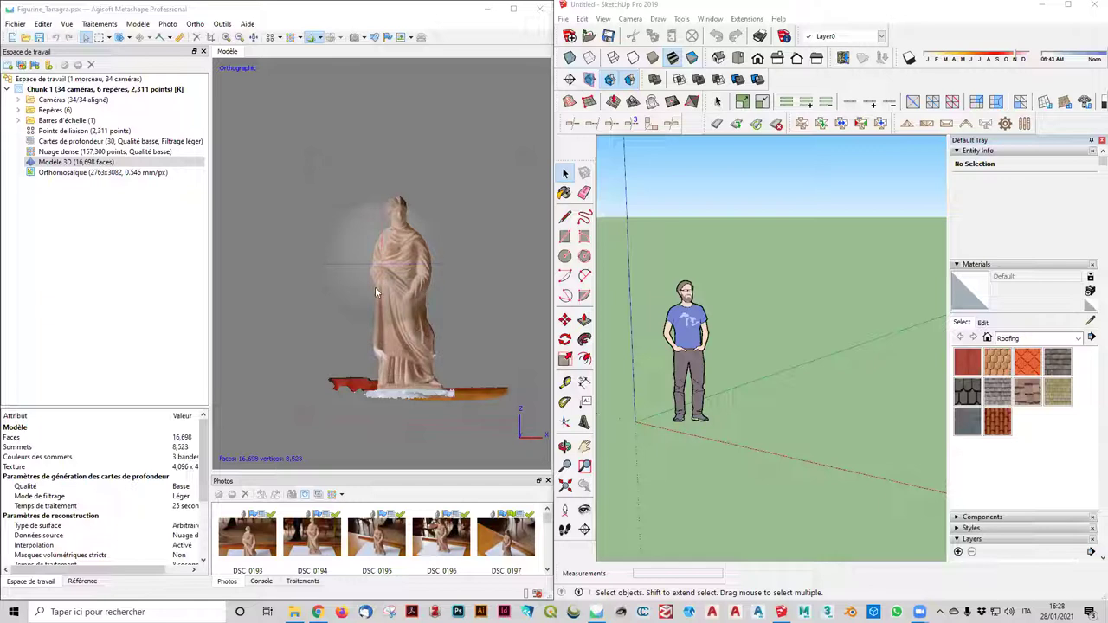
mouse_move(381, 258)
mouse_down()
mouse_move(378, 314)
mouse_move(399, 347)
mouse_up()
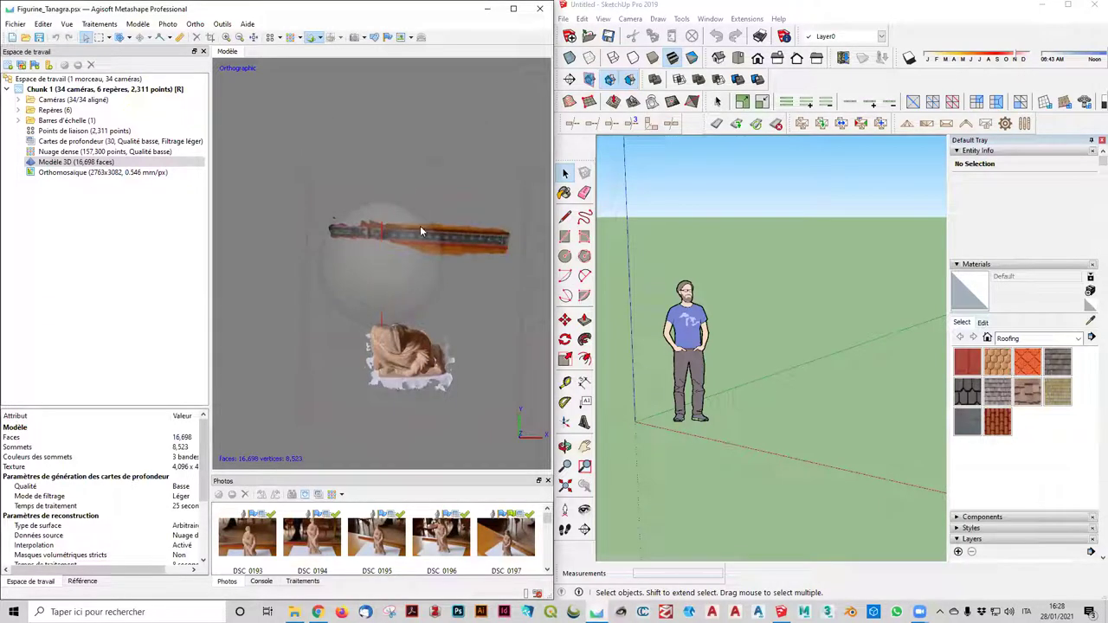
scroll(467, 213, up, 2)
scroll(490, 208, up, 2)
scroll(446, 212, down, 2)
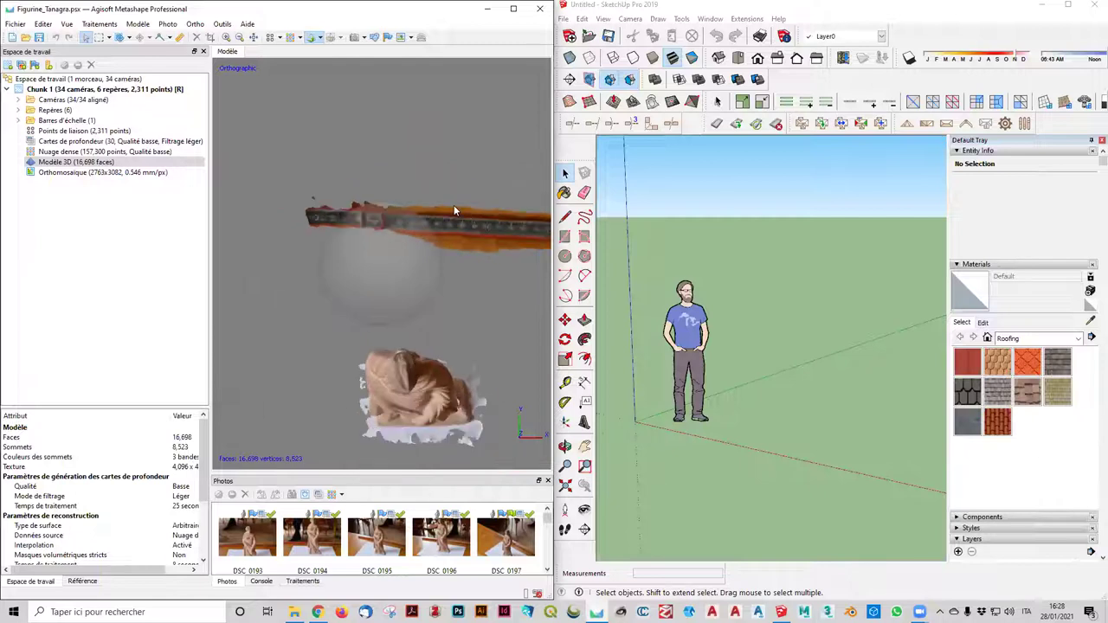
scroll(486, 223, up, 1)
scroll(460, 208, down, 2)
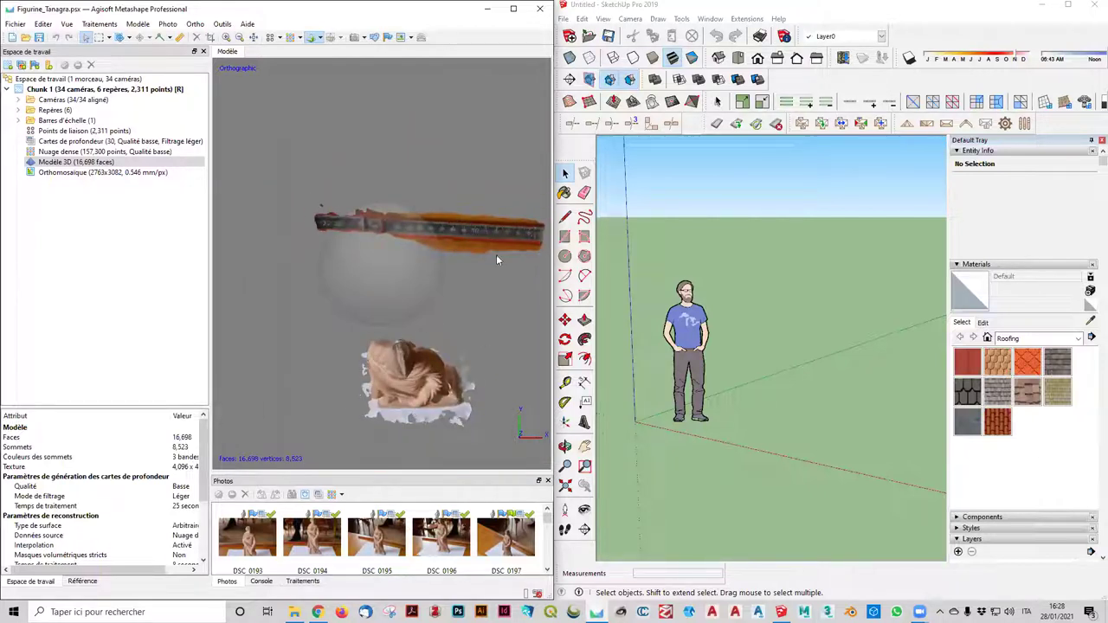
scroll(497, 230, up, 1)
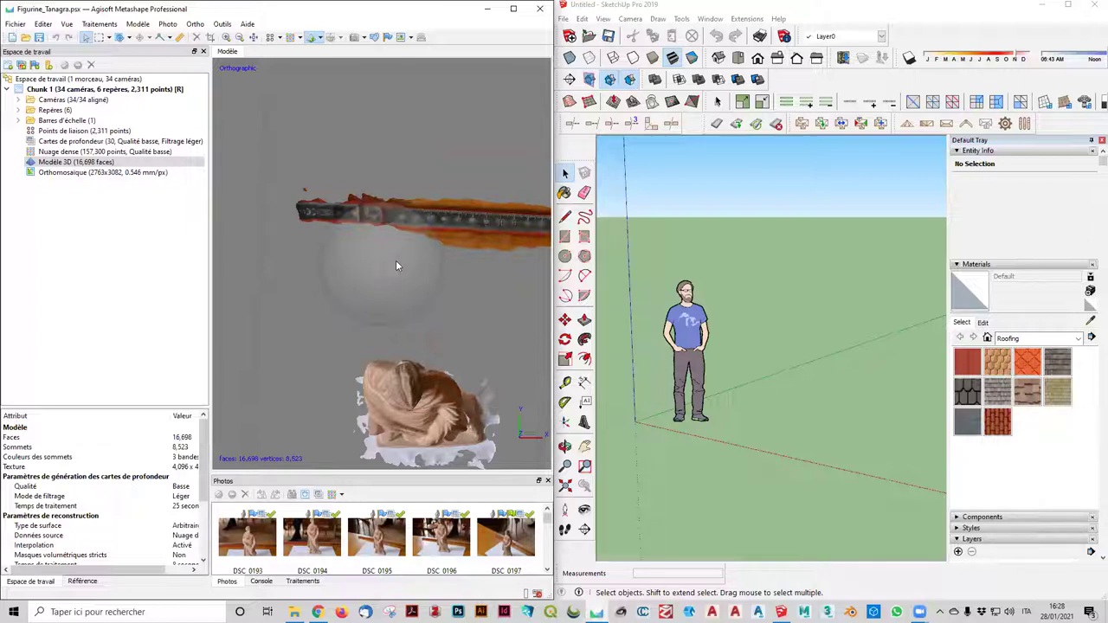
key(KP_1)
scroll(389, 266, up, 3)
scroll(389, 265, down, 3)
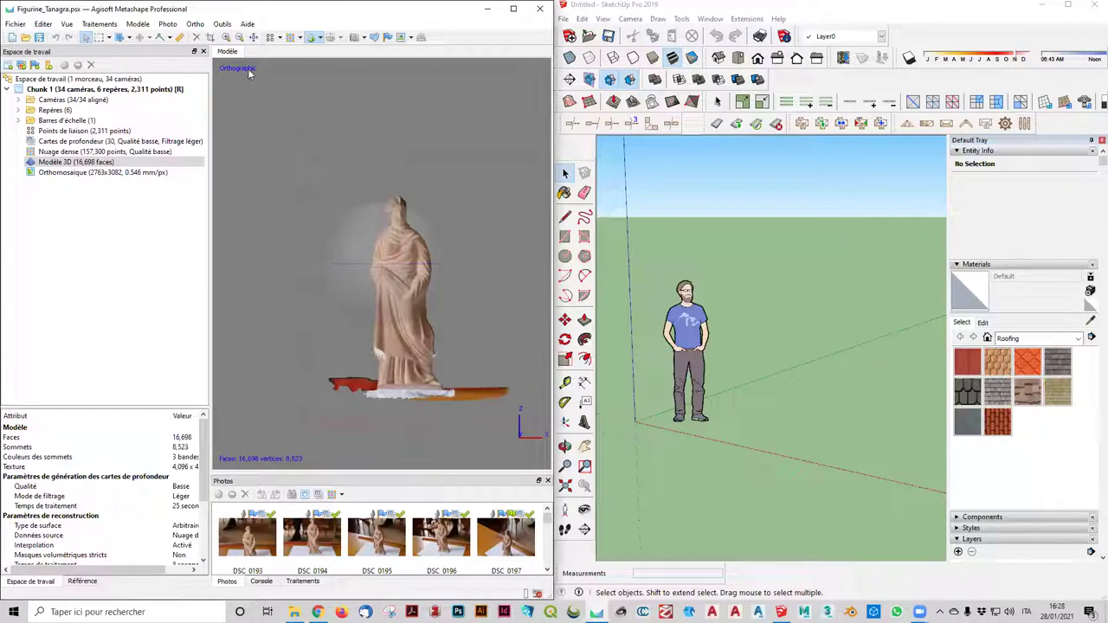
drag(250, 74, 448, 276)
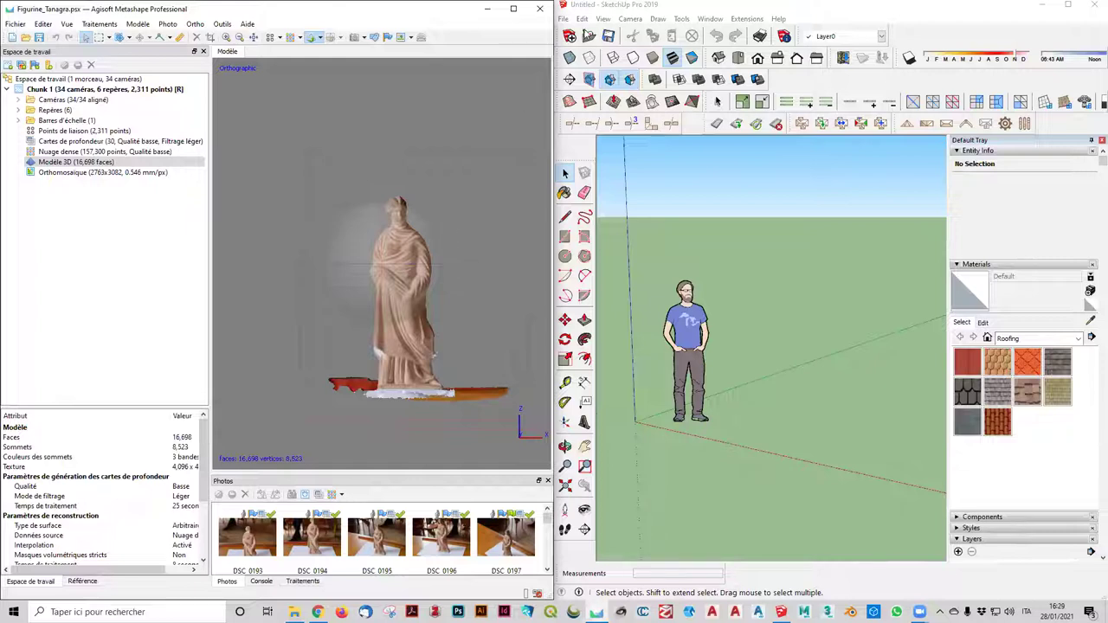
Open Metashape's Save dialog and review the available project file formats
click(564, 19)
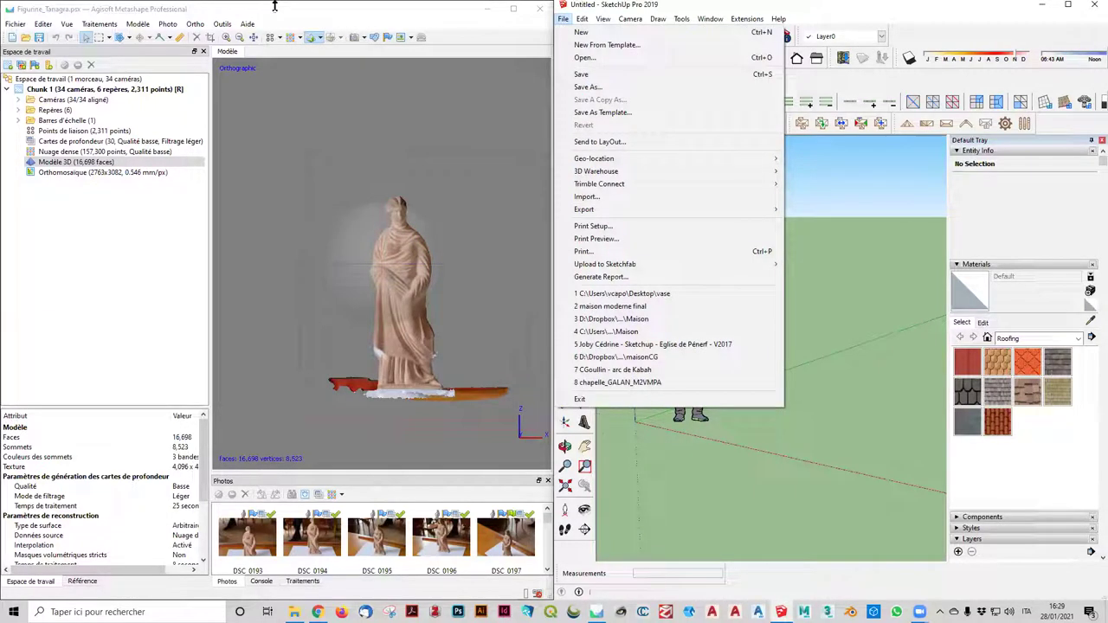
click(14, 23)
click(15, 24)
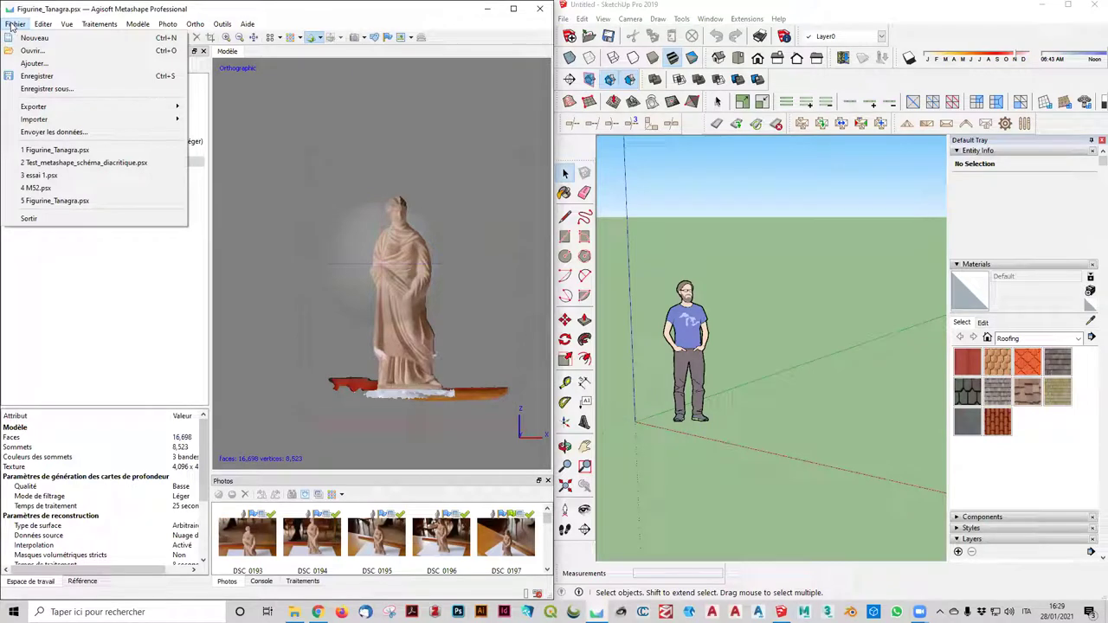
click(58, 89)
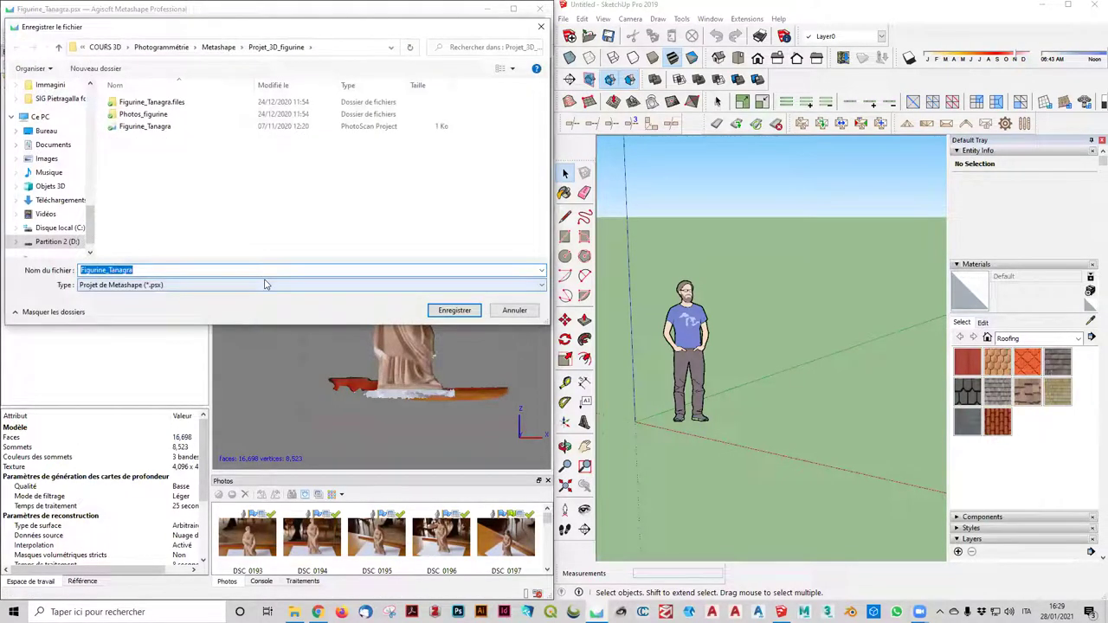
click(266, 285)
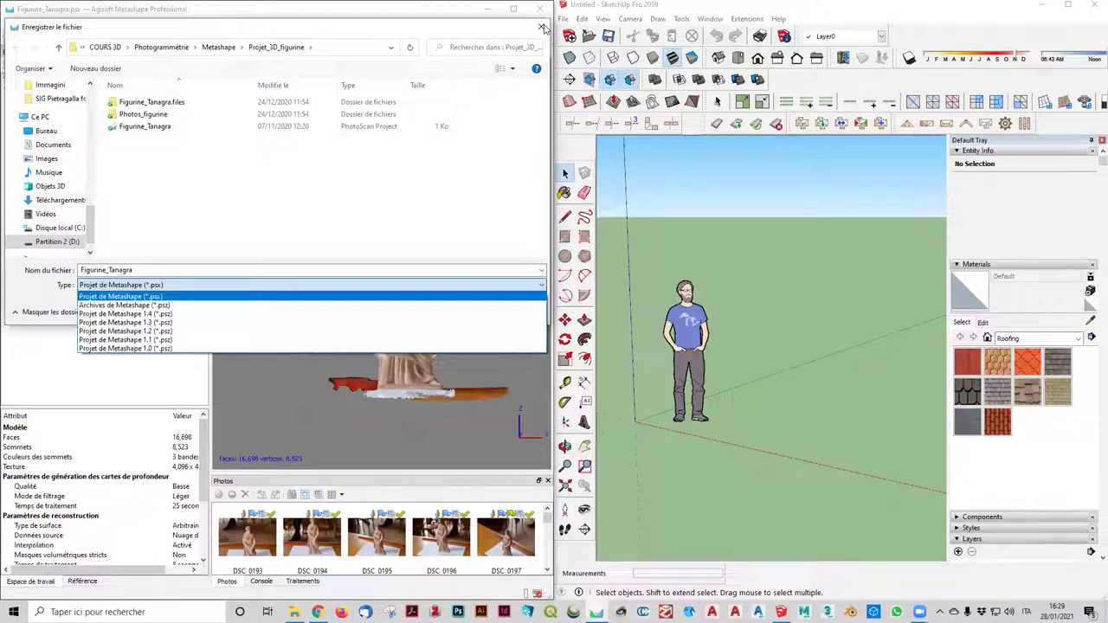
Close Metashape's Save dialog without saving, then bring up SketchUp's File menu
click(543, 29)
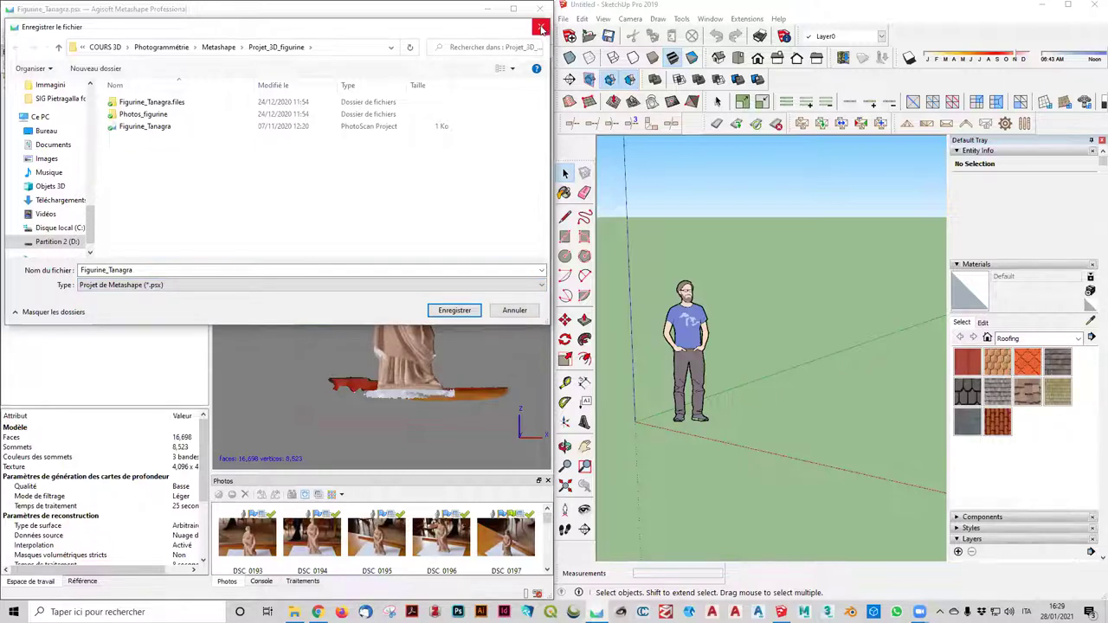
click(544, 28)
click(567, 19)
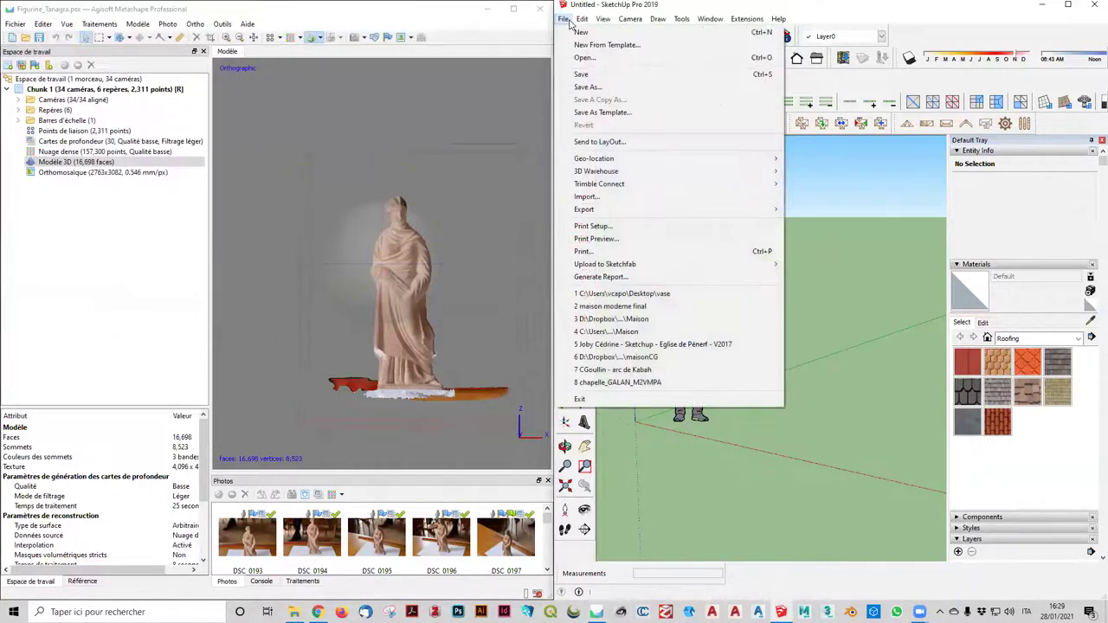
click(600, 197)
click(1028, 425)
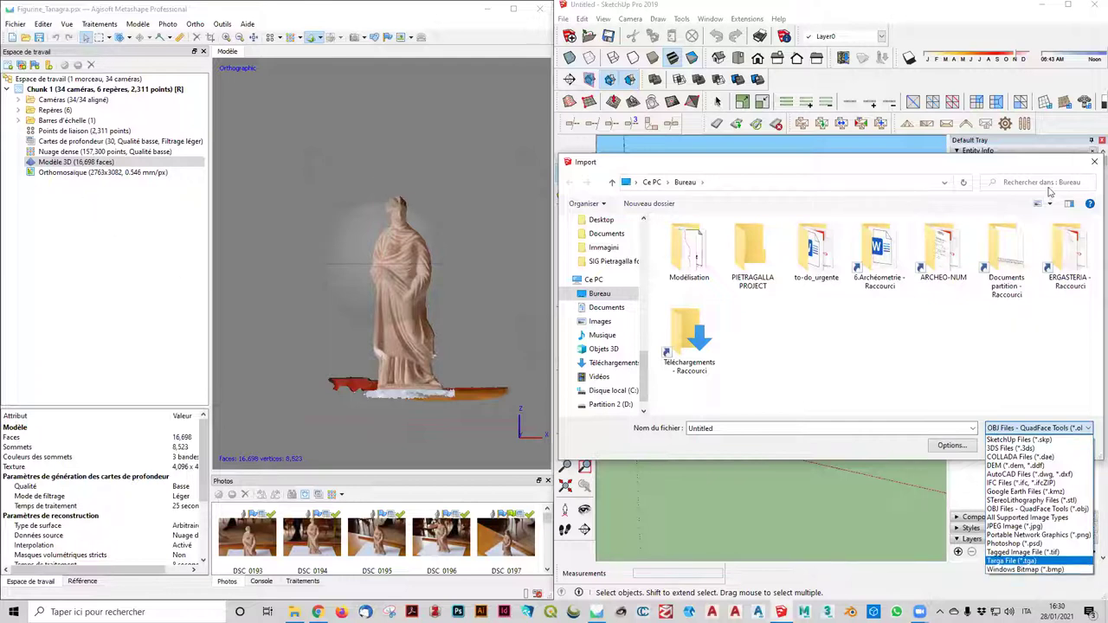
click(1092, 163)
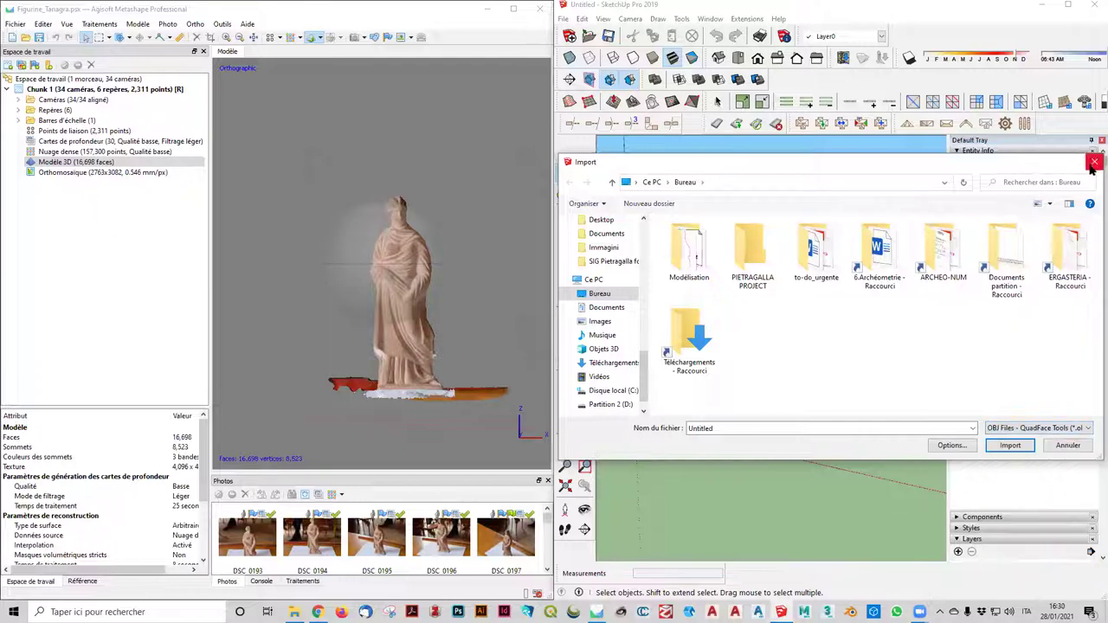
click(1092, 163)
Review the point-cloud export formats, keep Stanford PLY, cancel, and reopen Metashape's File menu
click(15, 23)
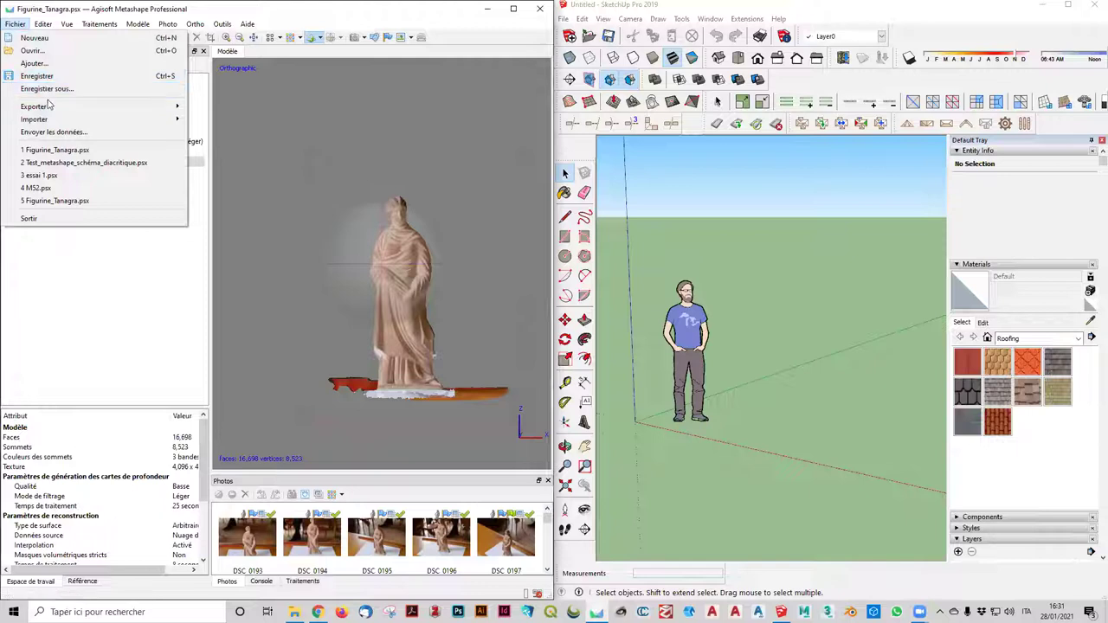
mouse_move(34, 106)
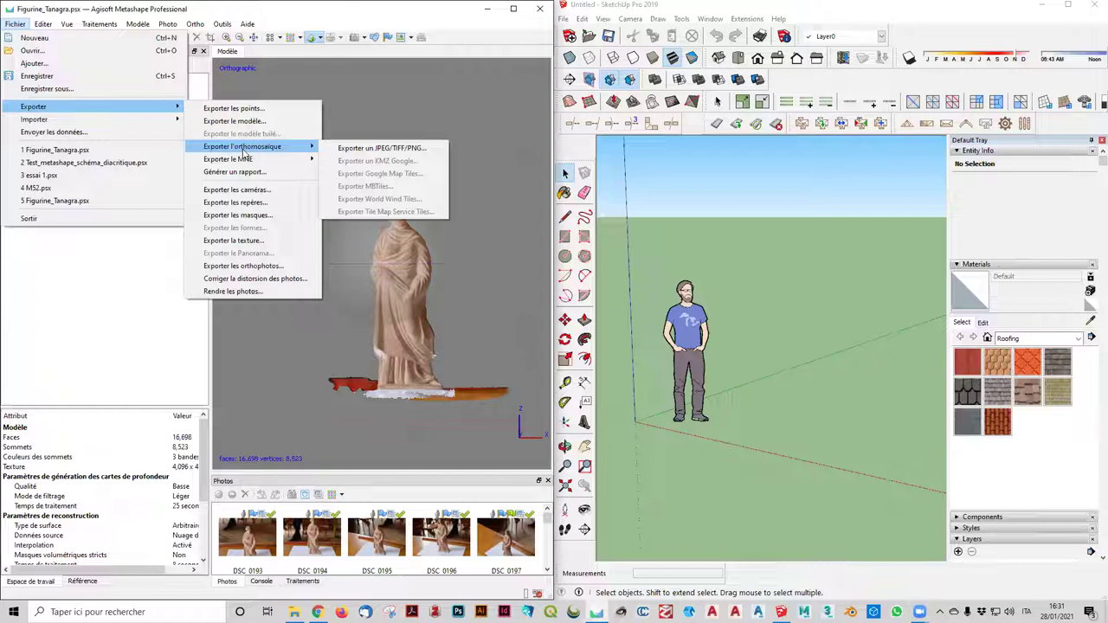
click(278, 110)
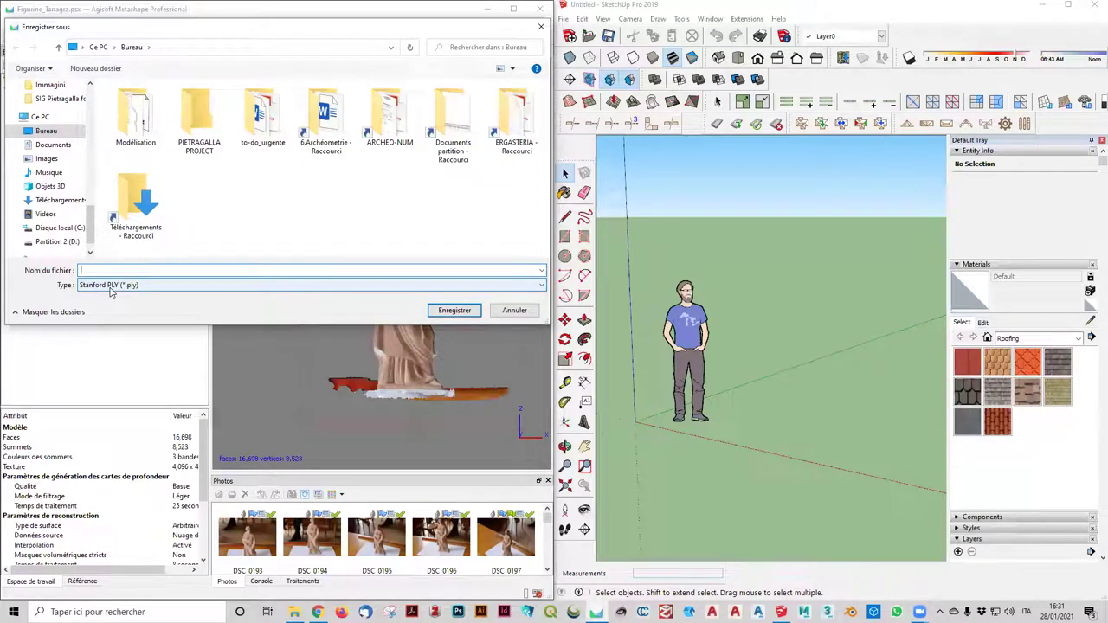
click(108, 288)
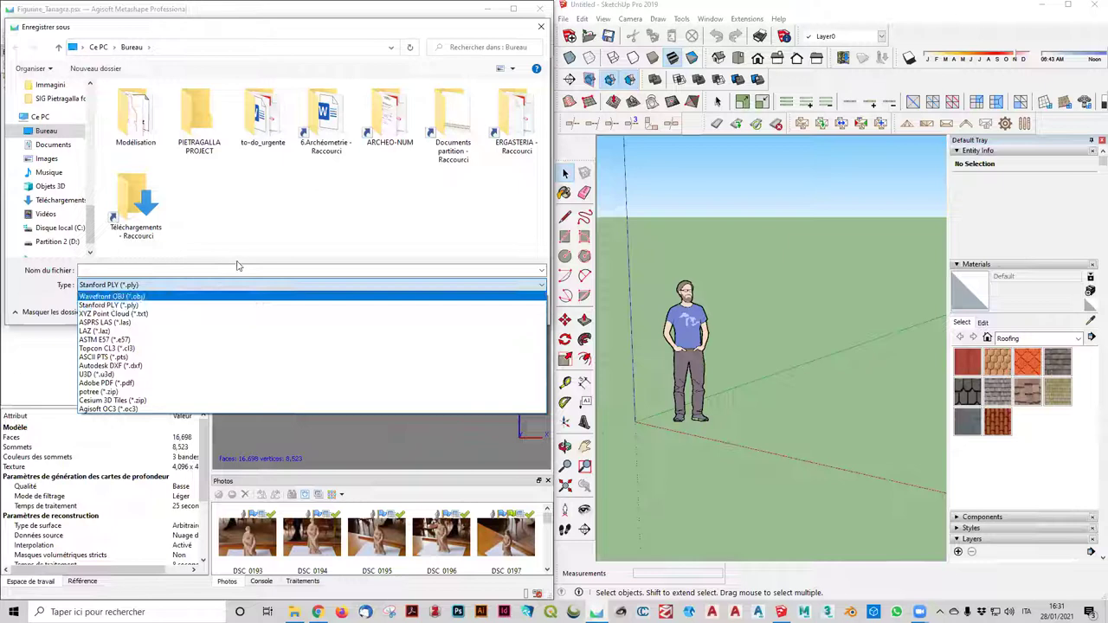
click(289, 239)
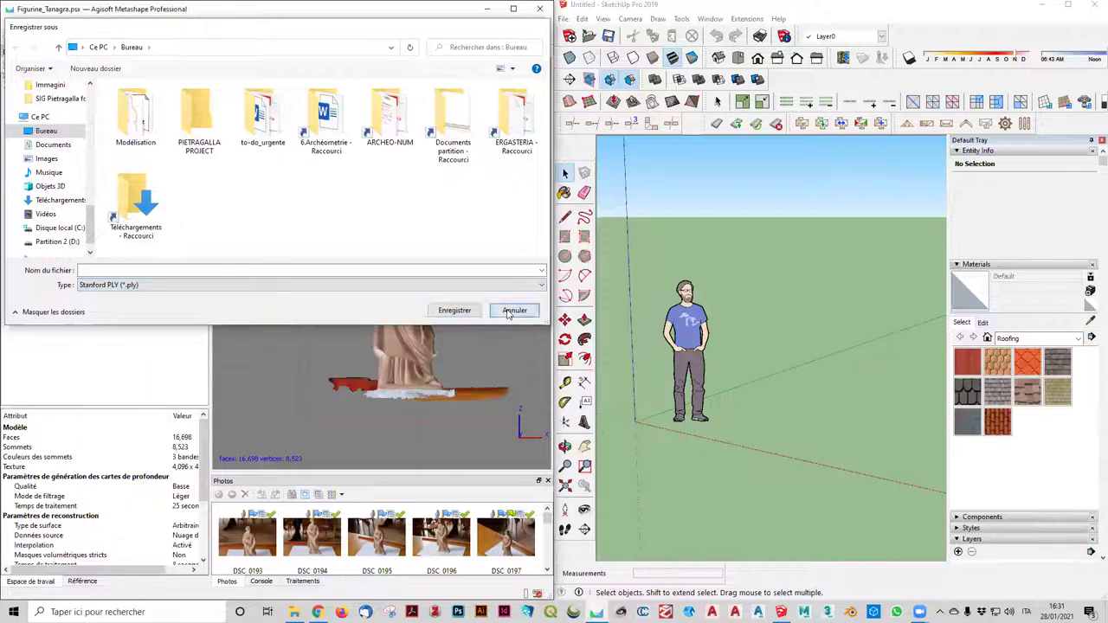
click(511, 312)
click(15, 24)
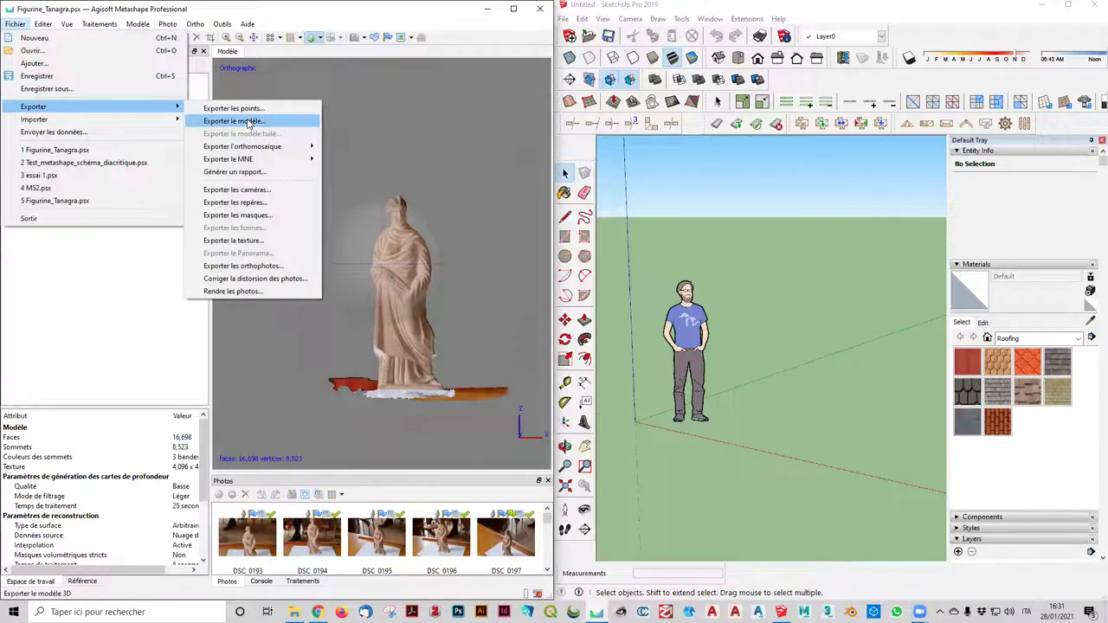
click(249, 123)
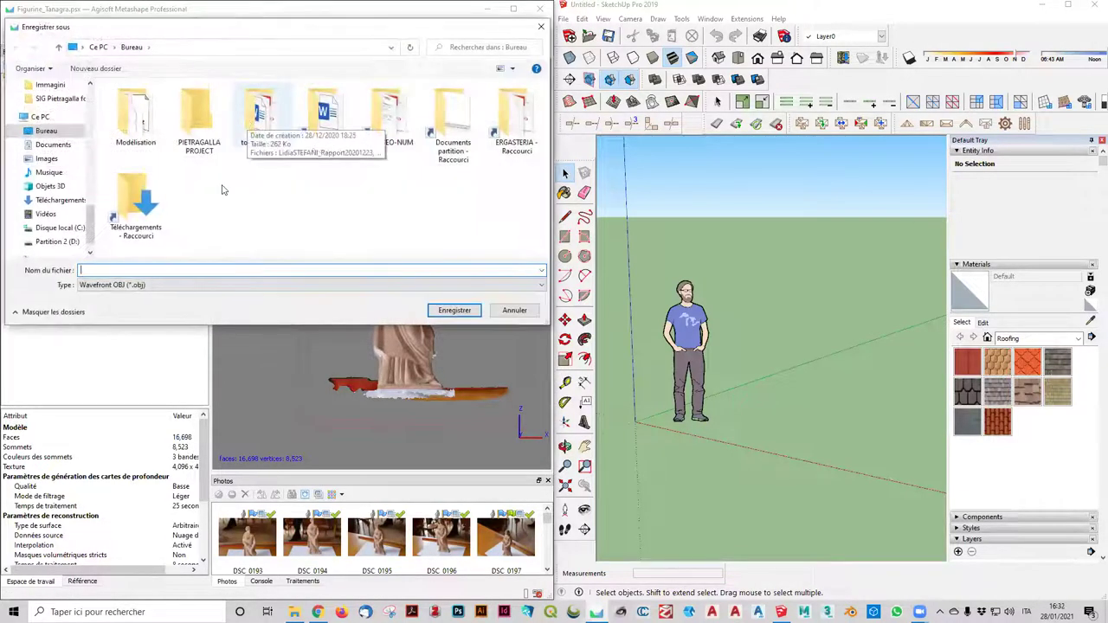
click(194, 286)
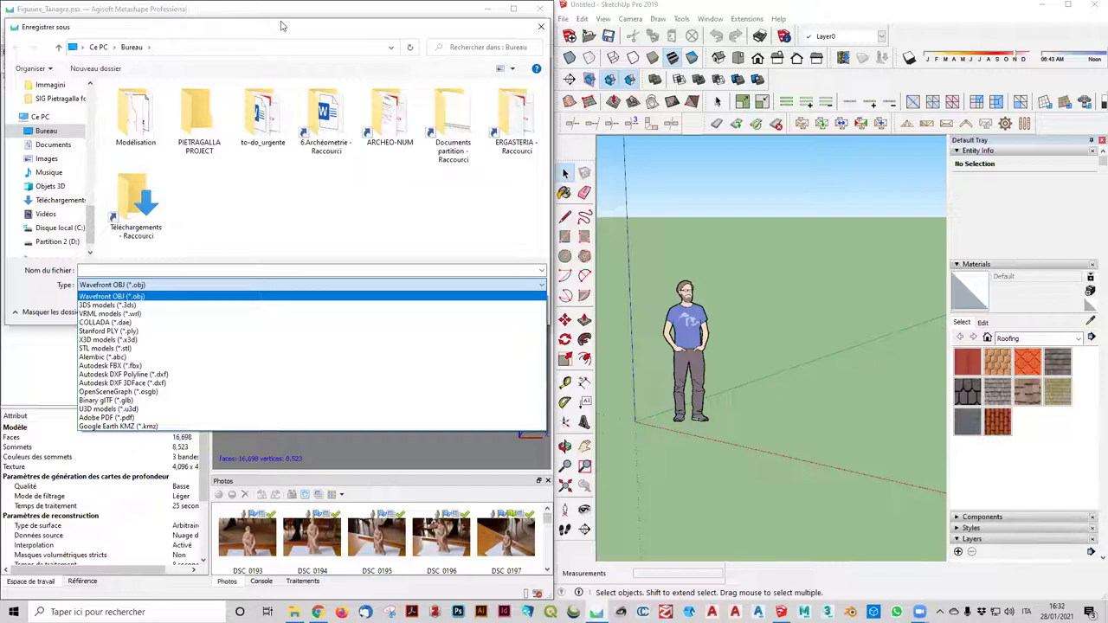
click(541, 28)
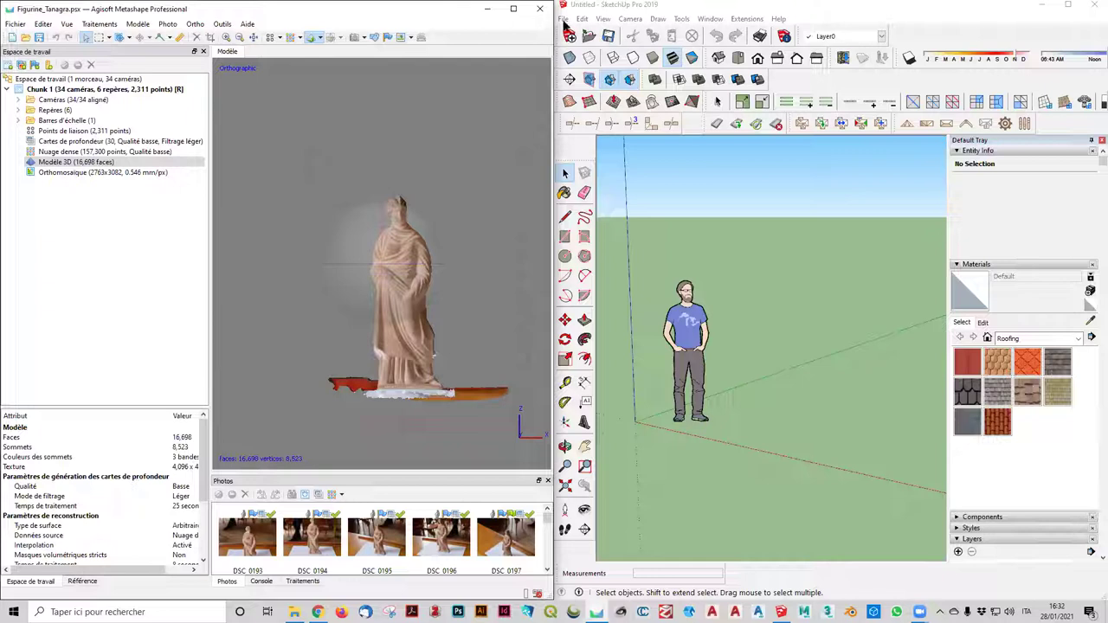
Review the file types SketchUp can import, then close the Import window without importing
click(563, 21)
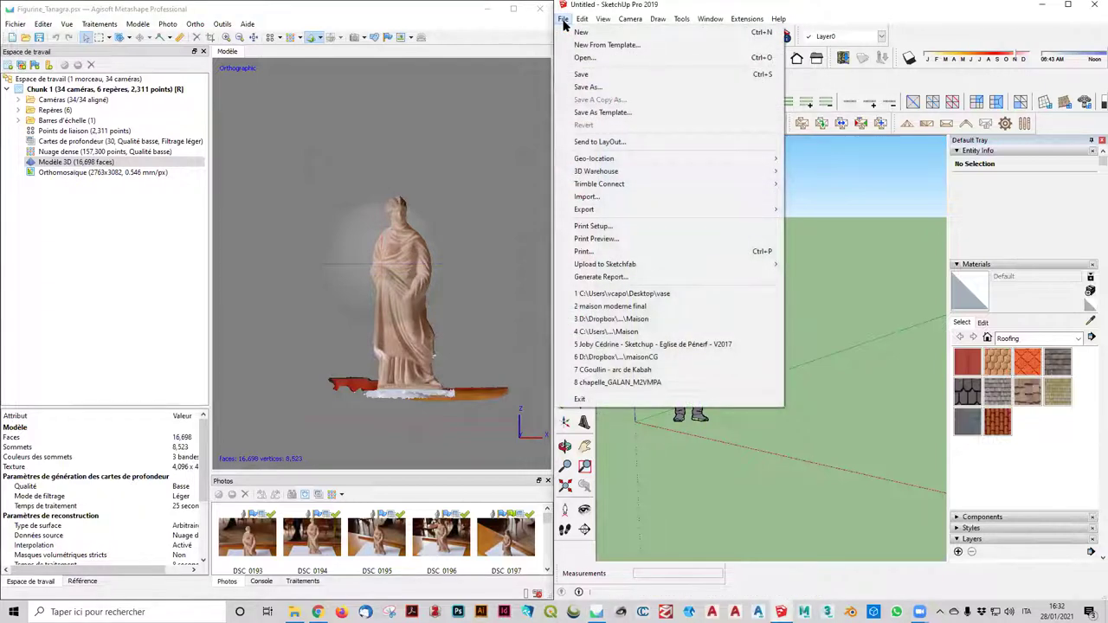
click(683, 198)
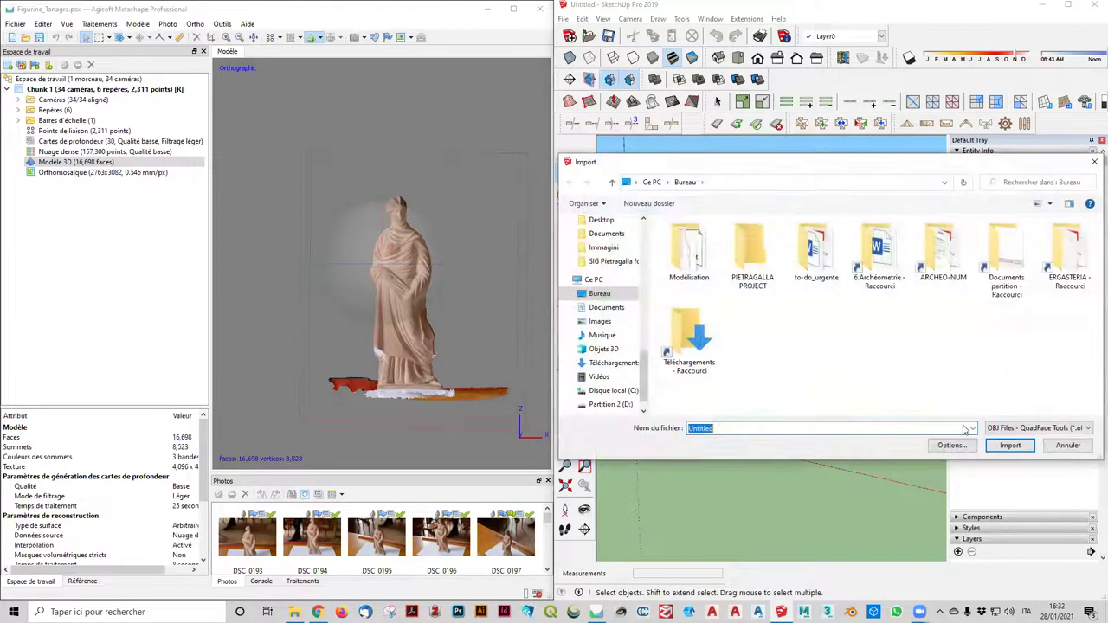
click(1021, 427)
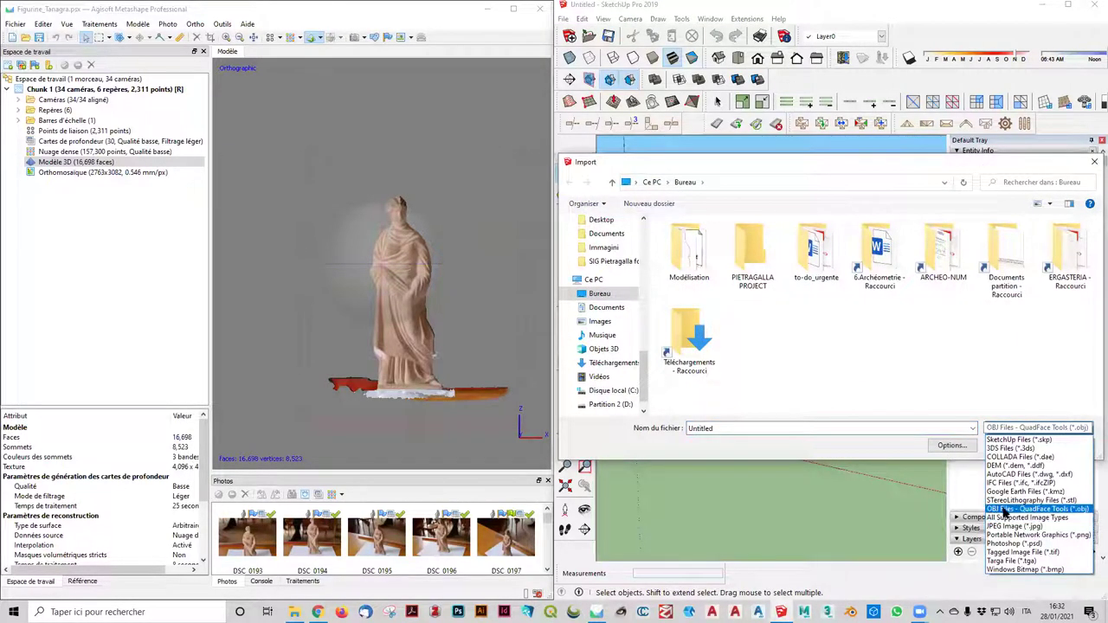
click(1092, 164)
click(1092, 165)
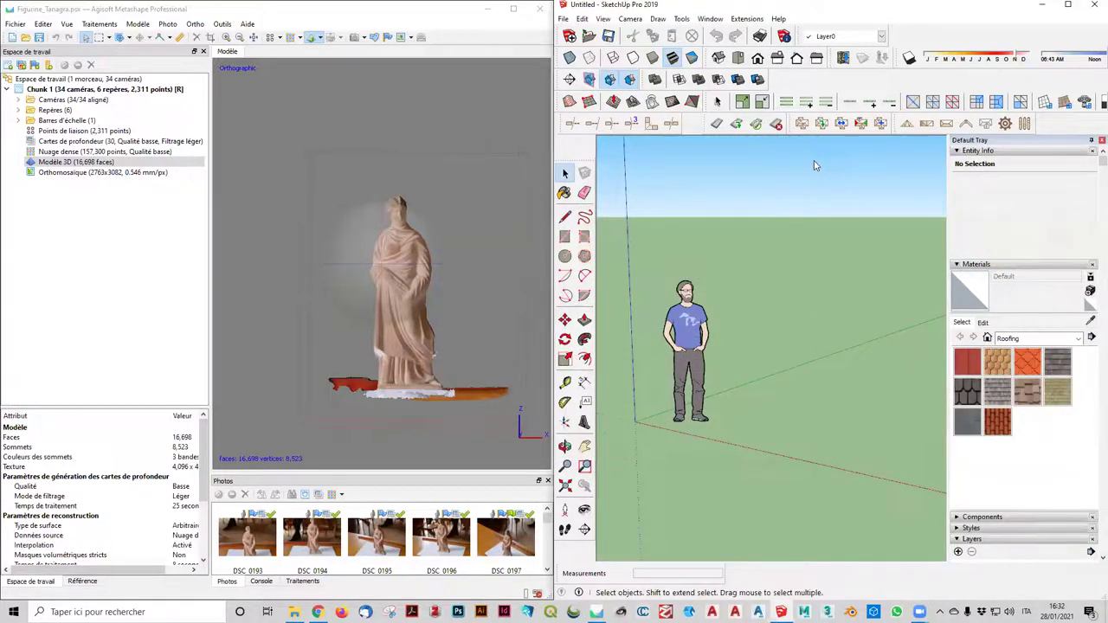
Open the Extension Manager and scroll the list to inspect the TT_Lib² entry
click(711, 20)
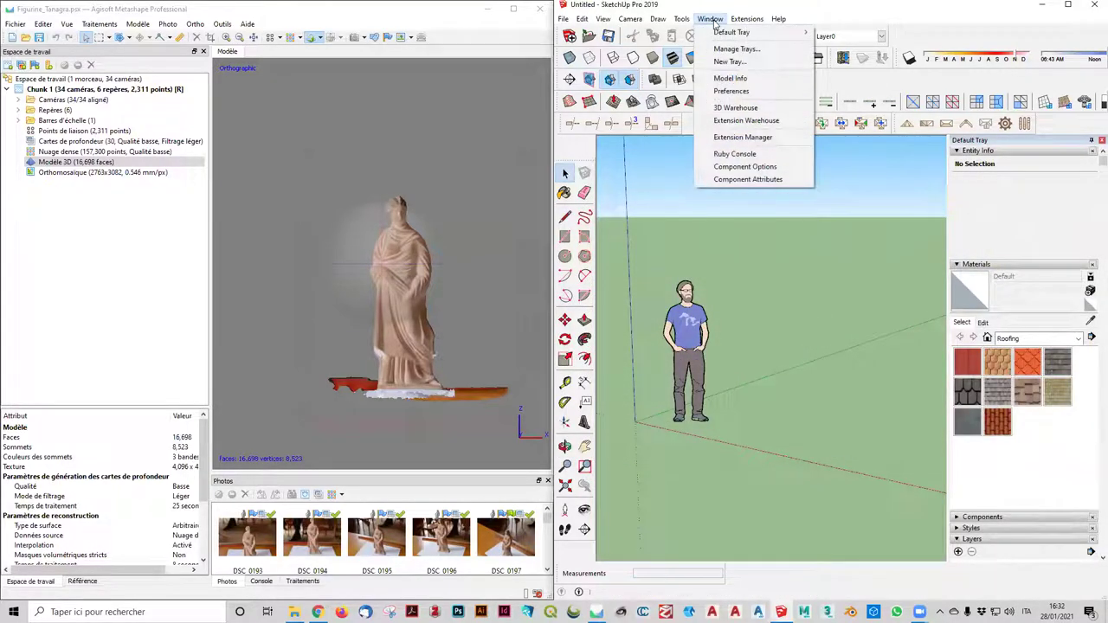
click(768, 139)
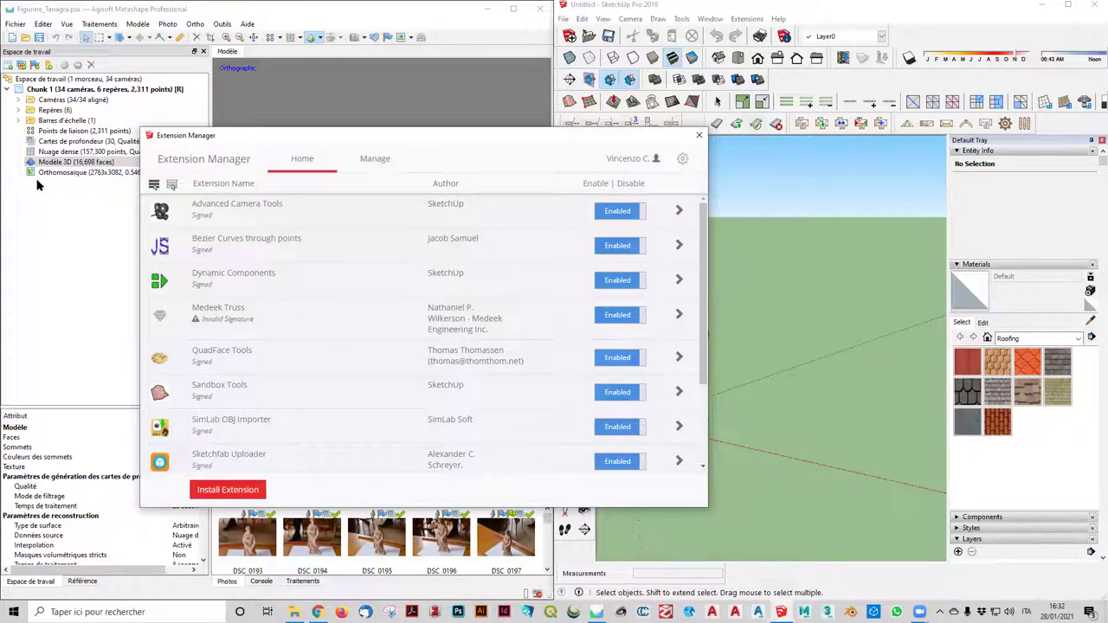
scroll(337, 311, down, 1)
scroll(337, 312, down, 3)
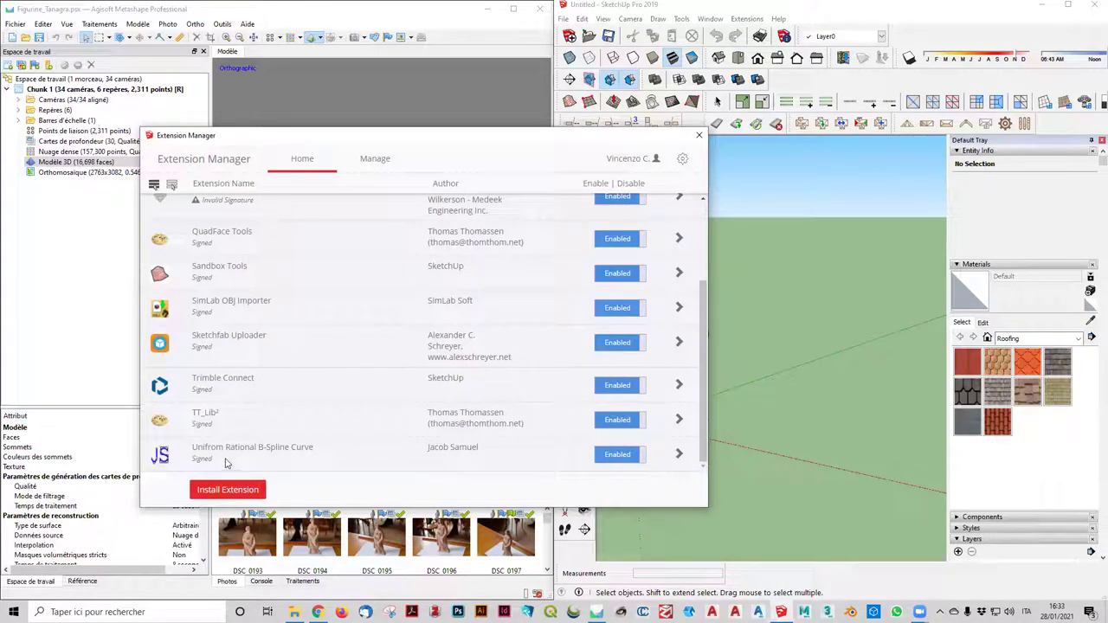
click(248, 434)
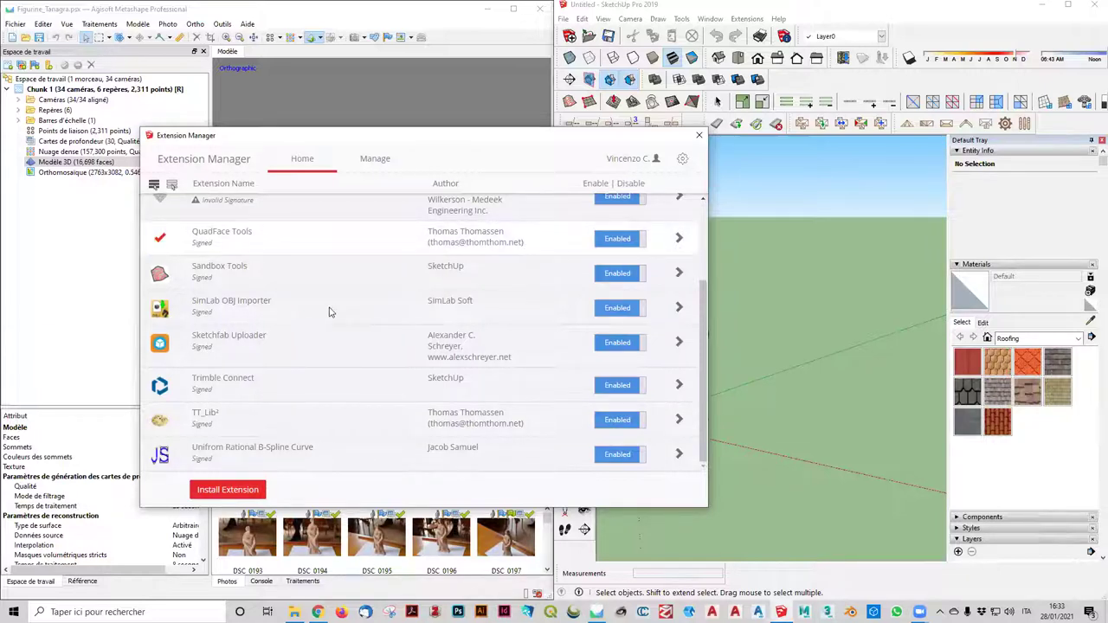
scroll(333, 299, up, 3)
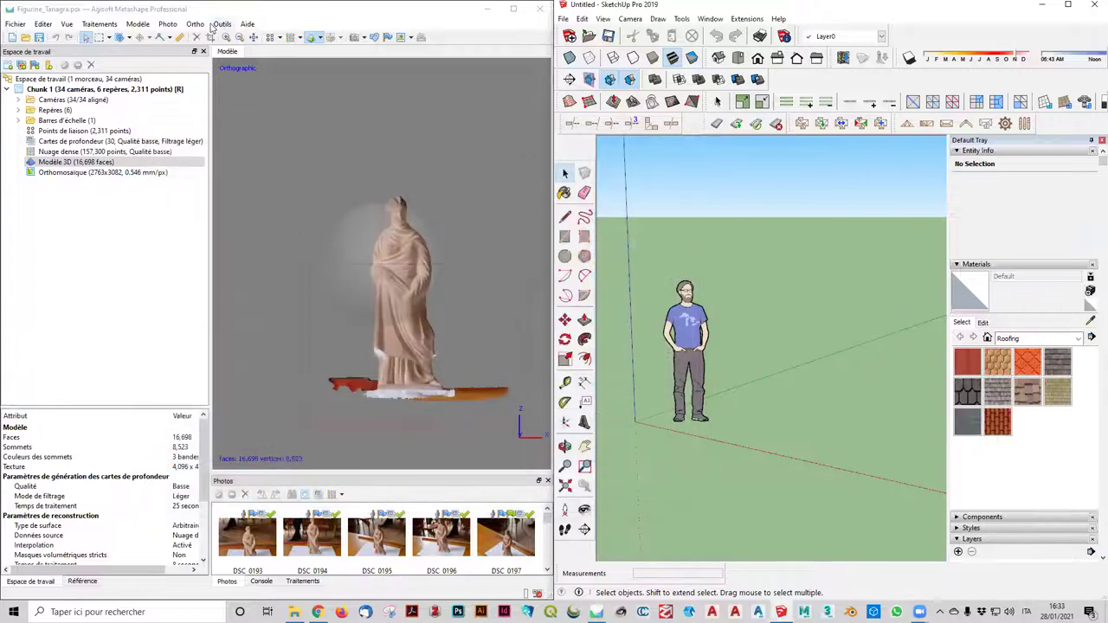
Open the Extension Warehouse and search for quadface tools
click(223, 24)
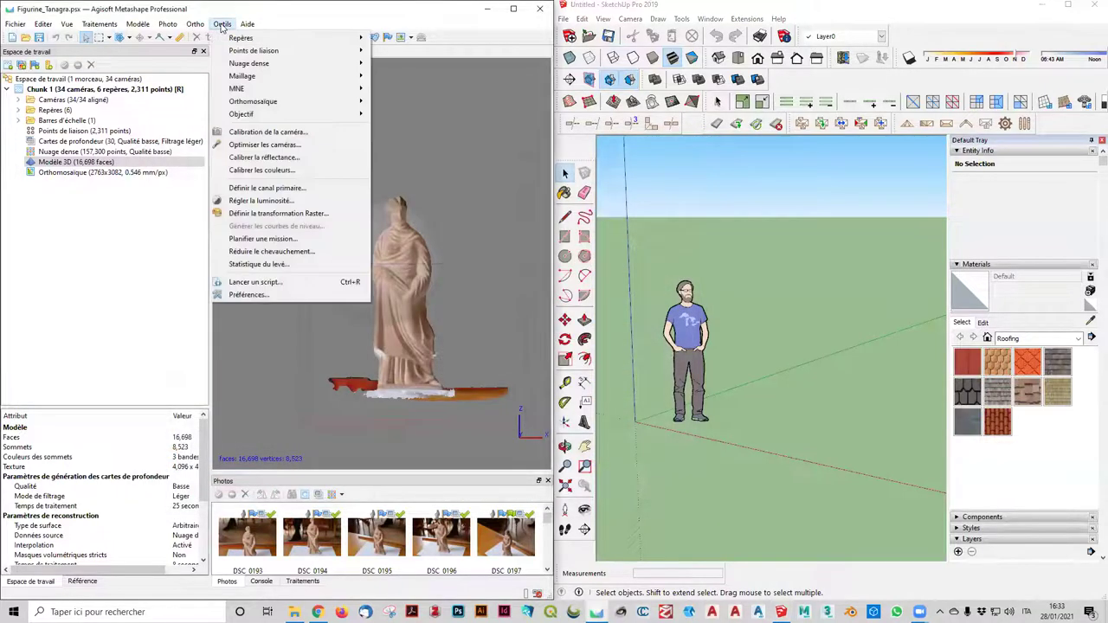
click(843, 22)
click(734, 22)
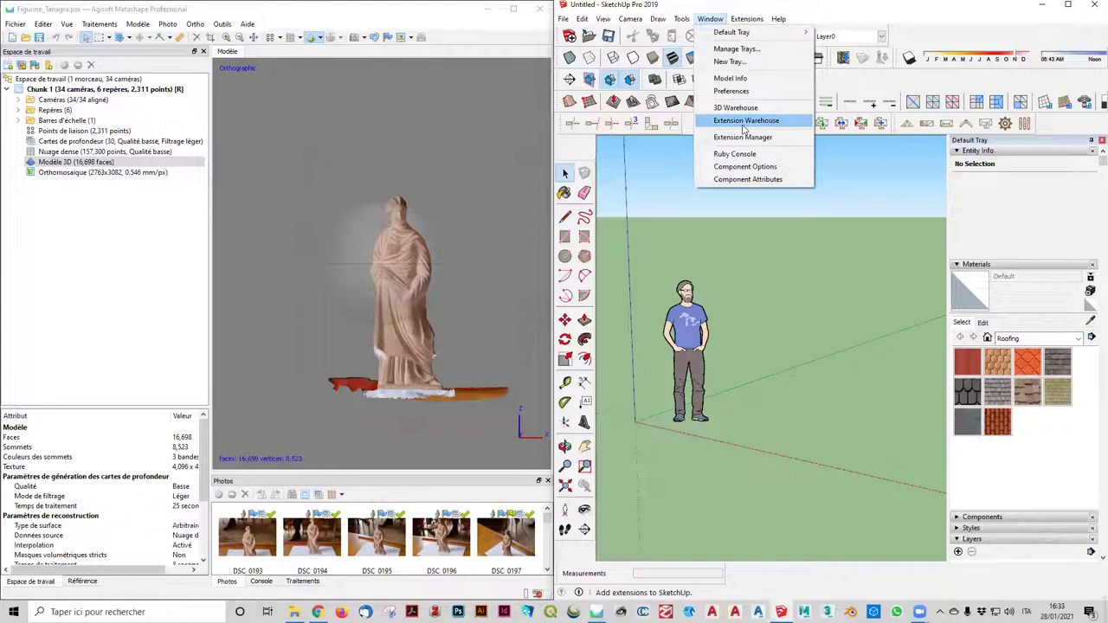
click(750, 122)
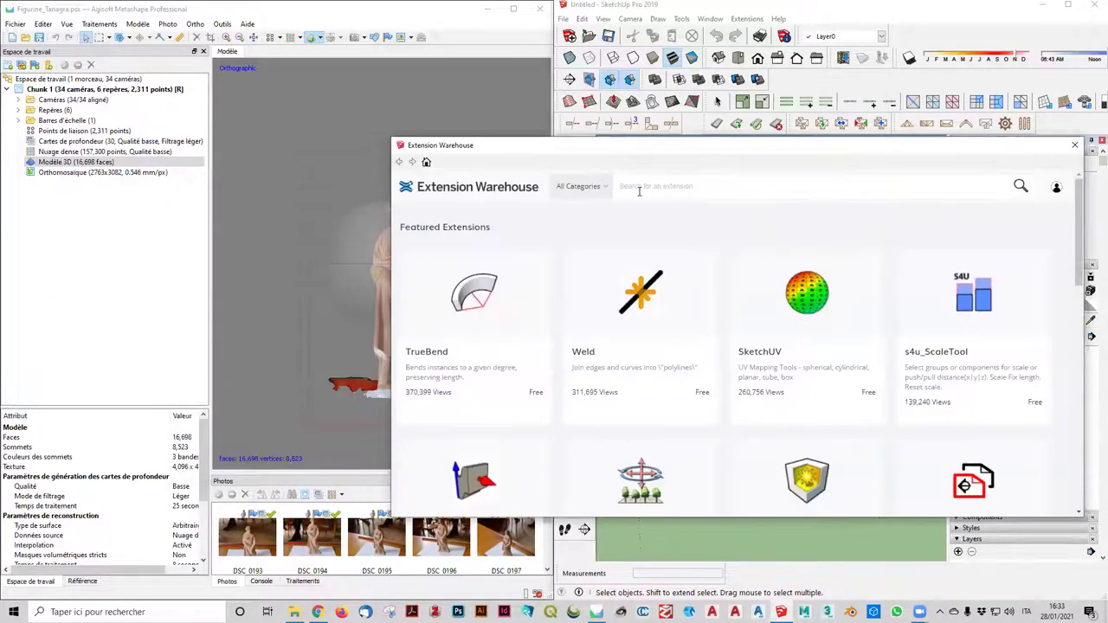
click(638, 191)
text(quad)
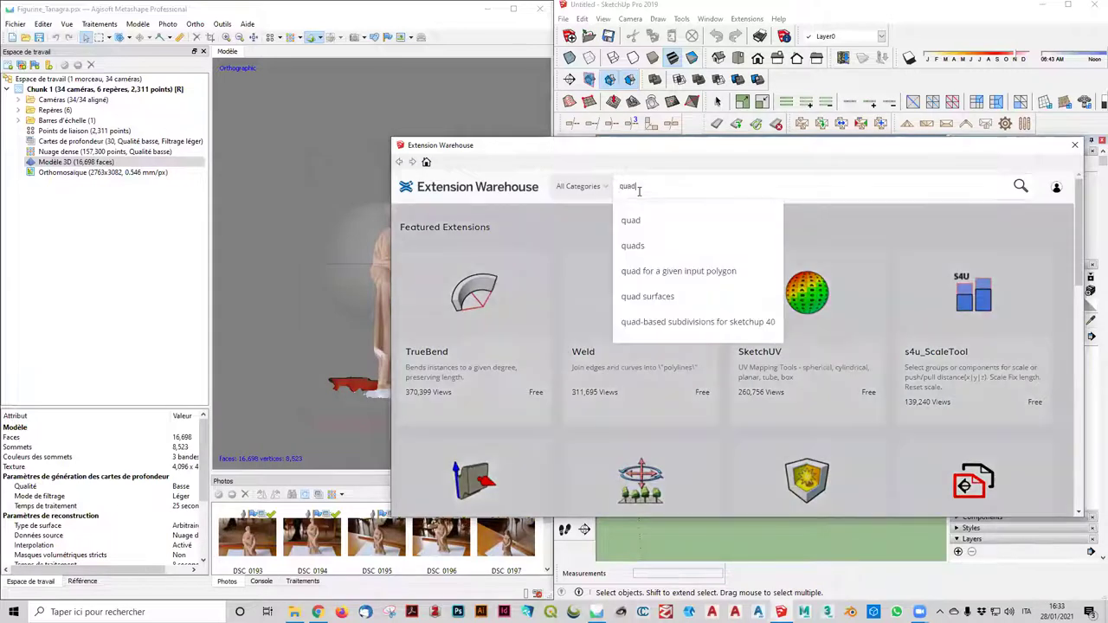
text(face)
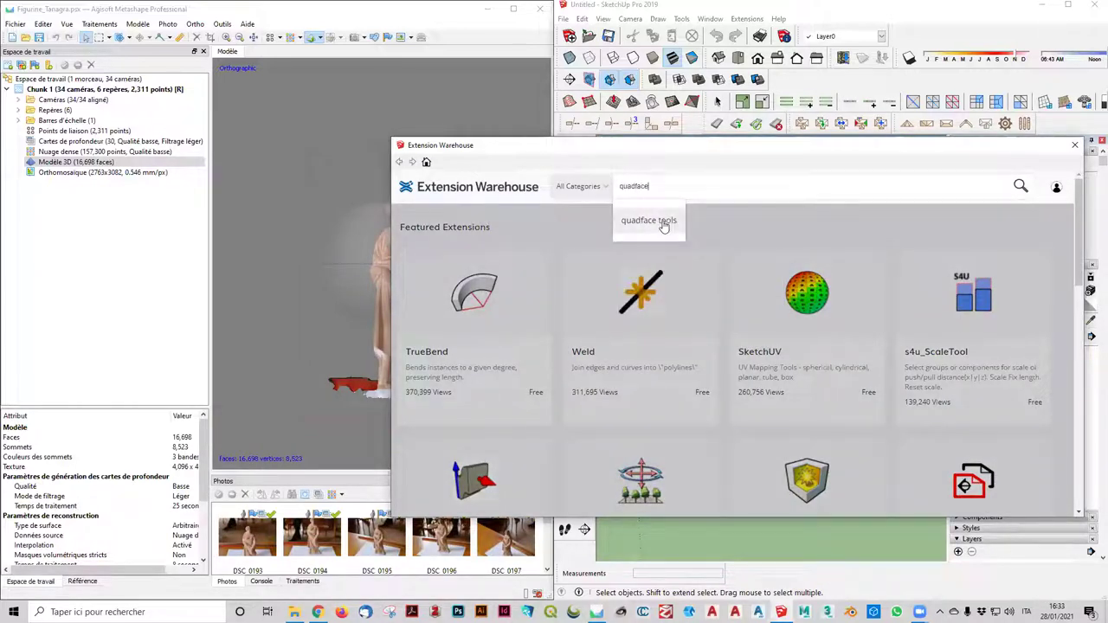
click(659, 221)
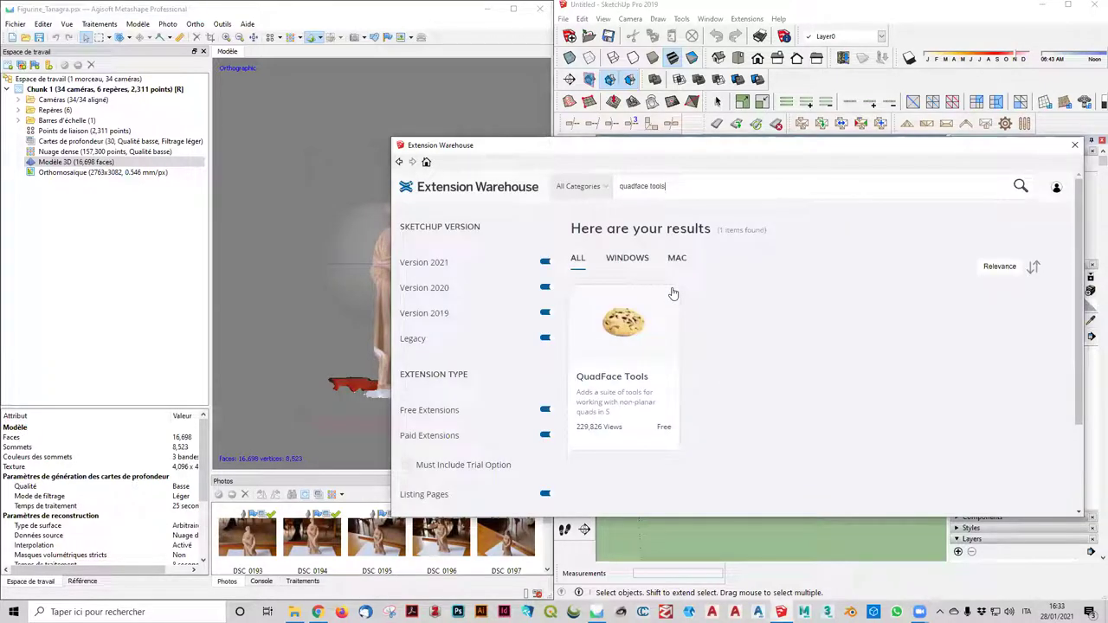
Replace the search text with TT_Lib and run the search
drag(682, 183, 570, 186)
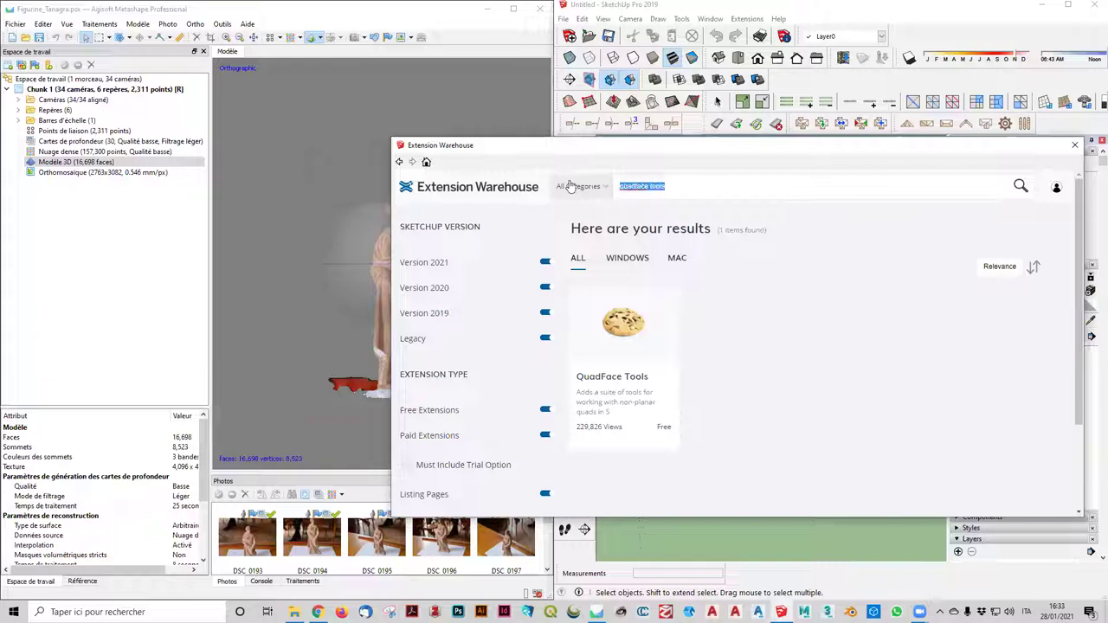
text(TT)
key(BackSpace)
key(BackSpace)
text(TT_L)
text(ib)
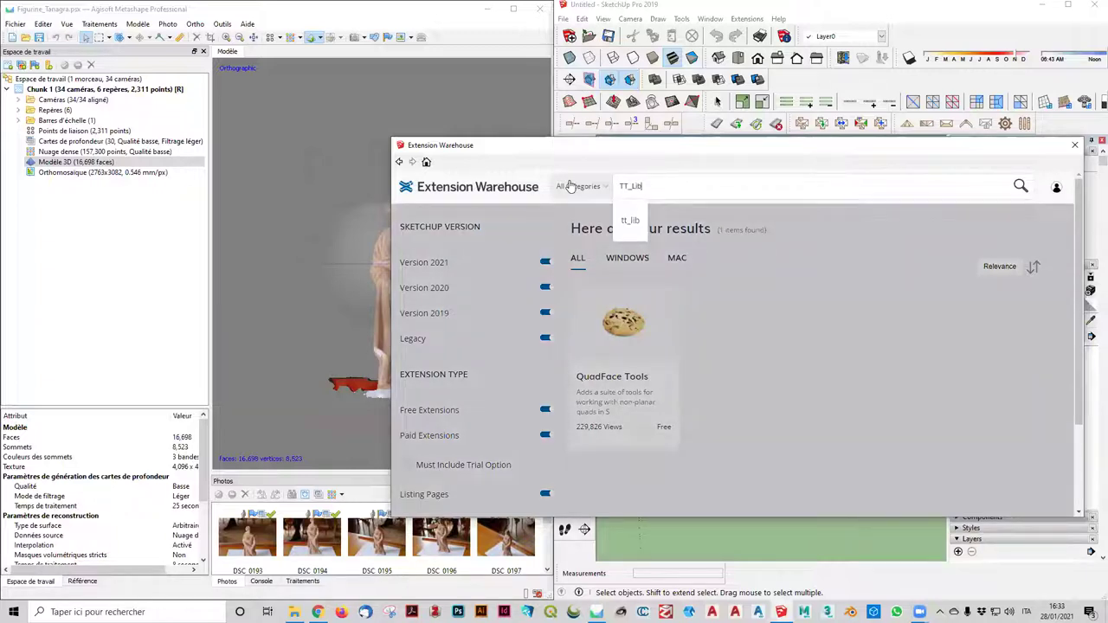
click(619, 223)
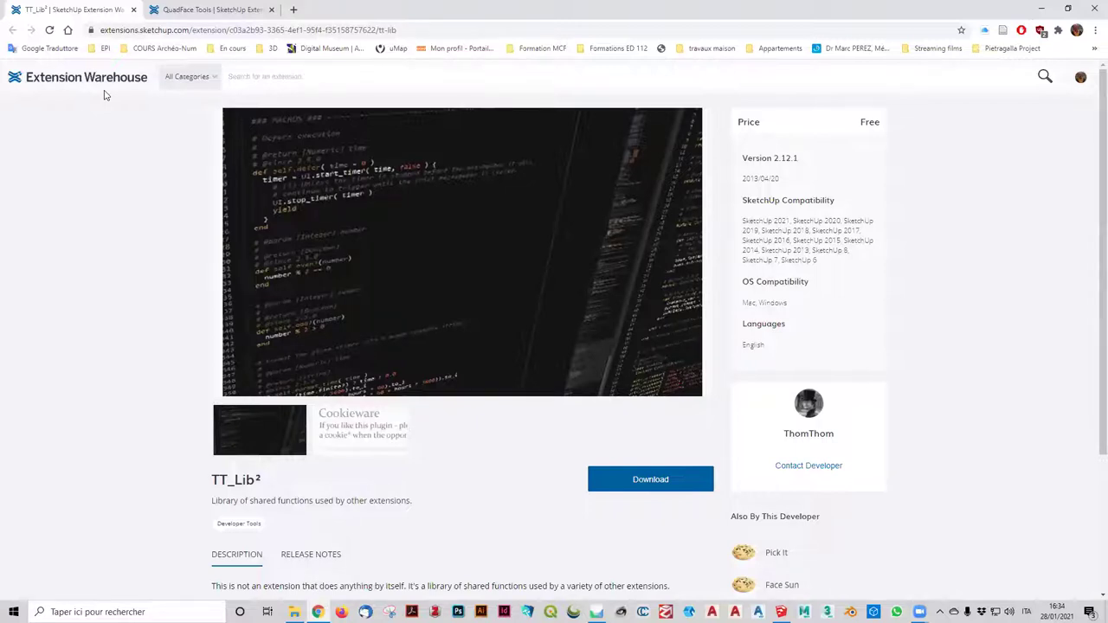
Download the TT_Lib² extension file from its Extension Warehouse page
click(140, 31)
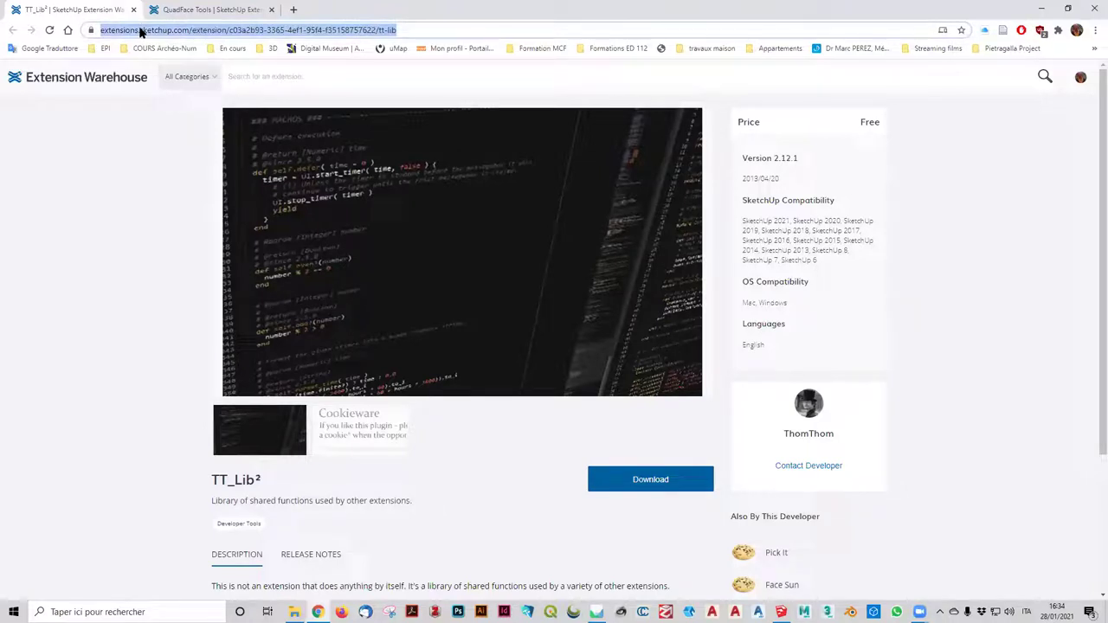
click(173, 8)
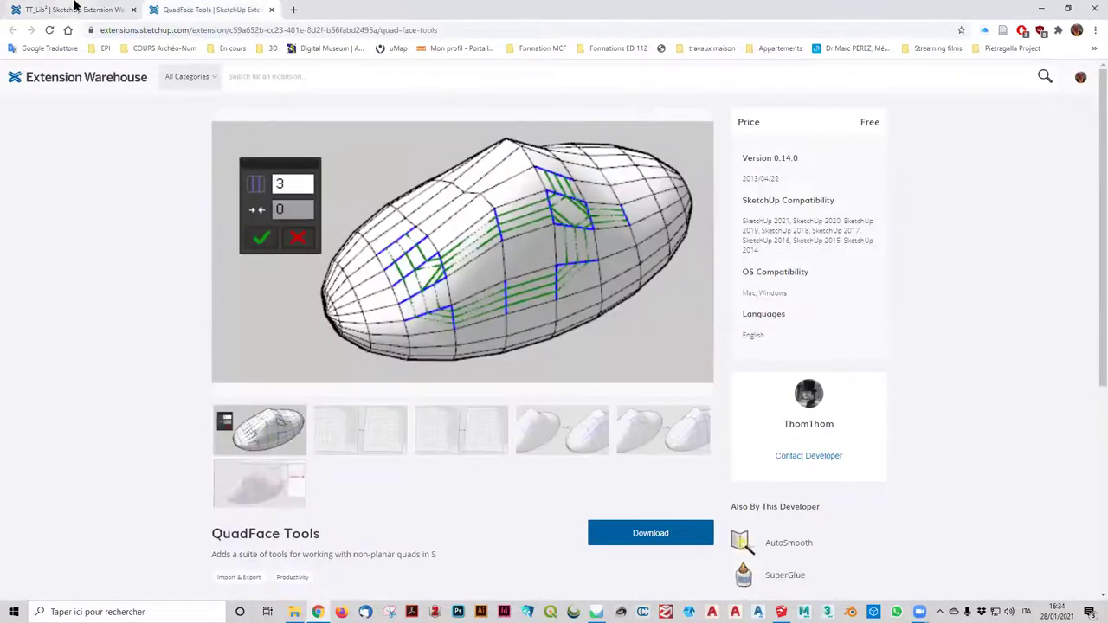
click(77, 9)
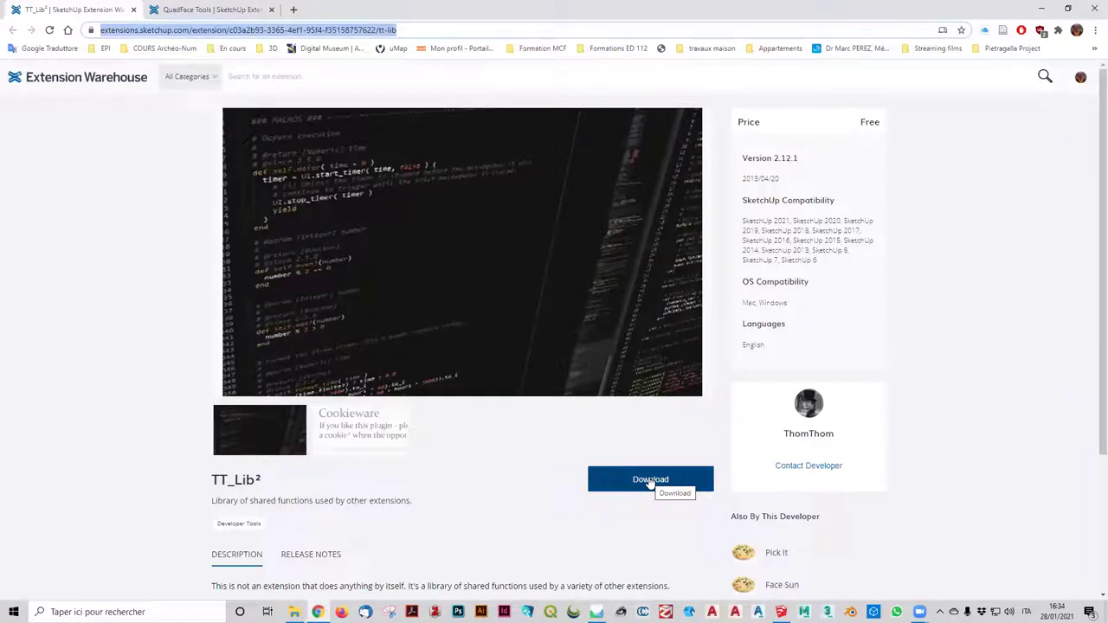
click(190, 9)
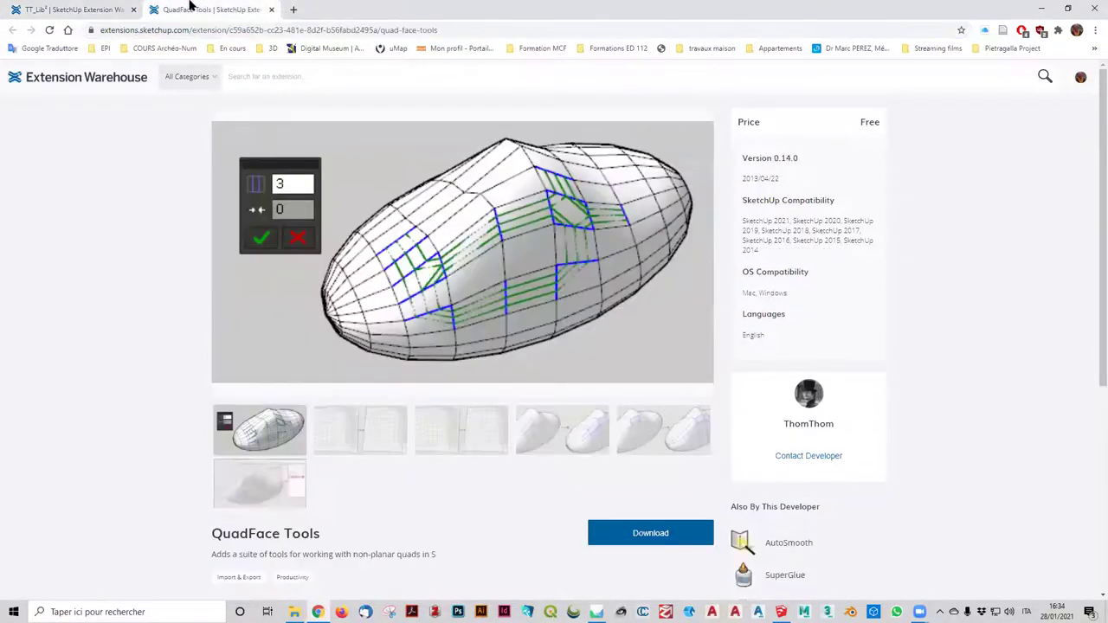
click(90, 7)
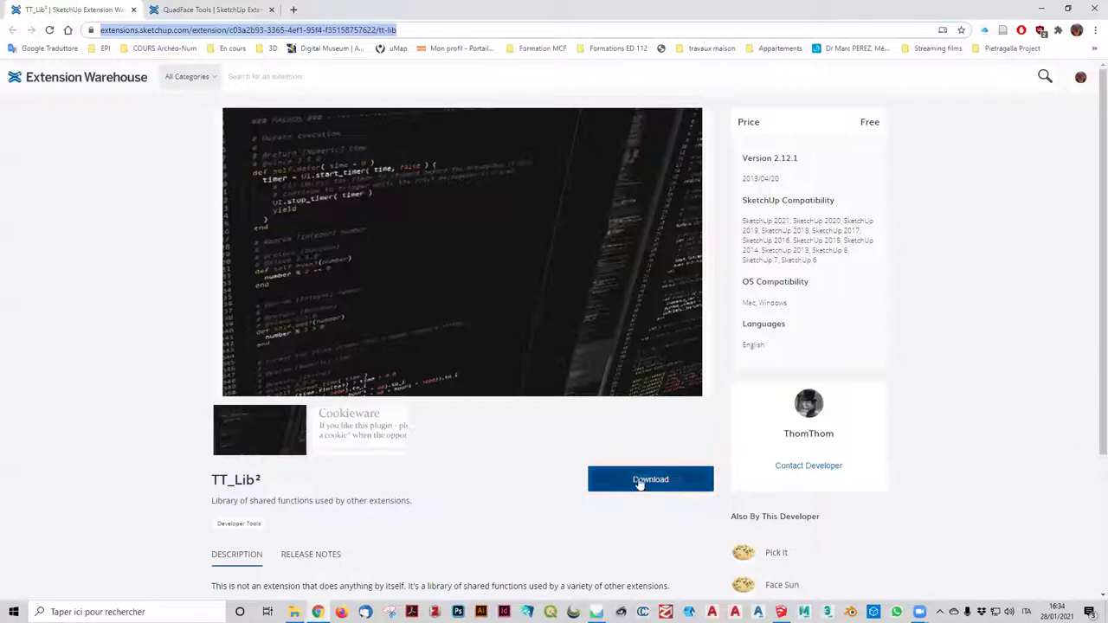
click(207, 8)
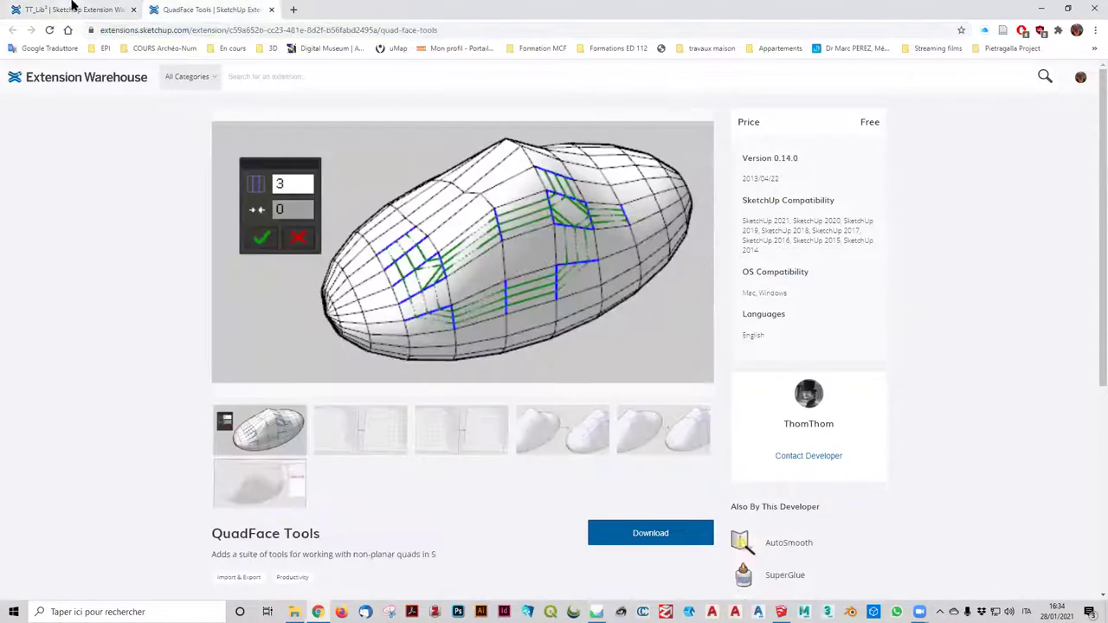
click(74, 8)
click(649, 476)
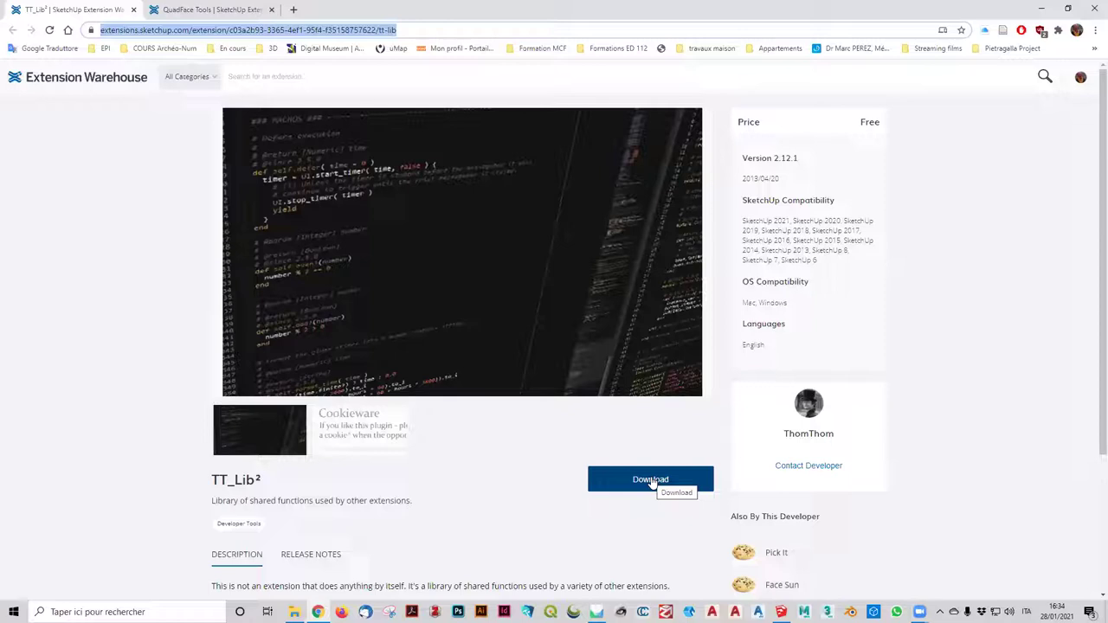
click(651, 481)
click(650, 481)
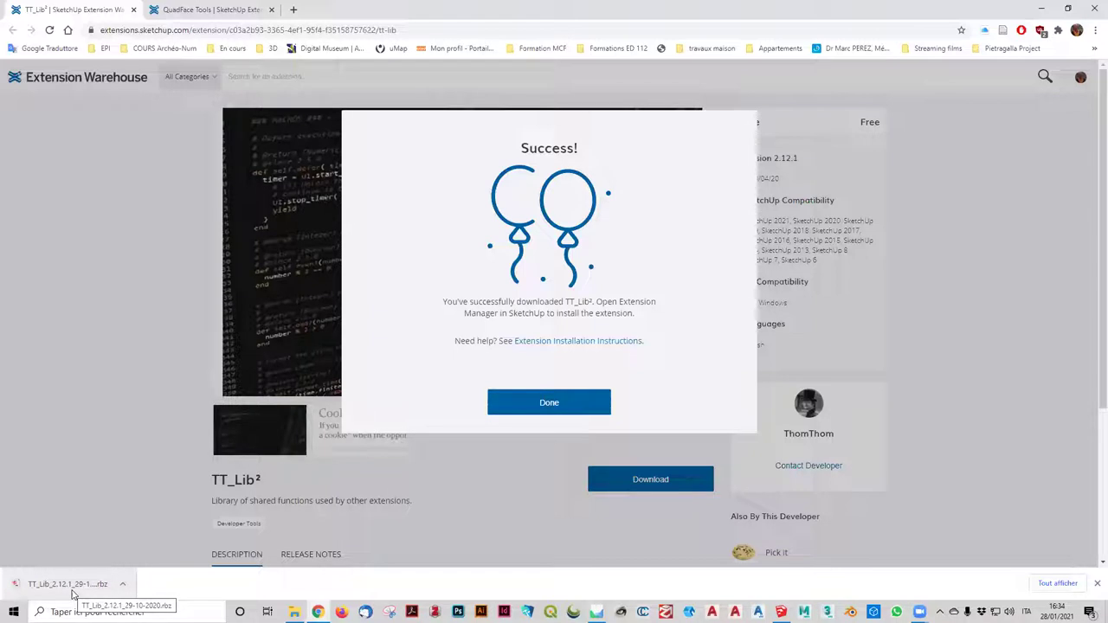
Download the QuadFace Tools extension file and minimise the browser
click(247, 9)
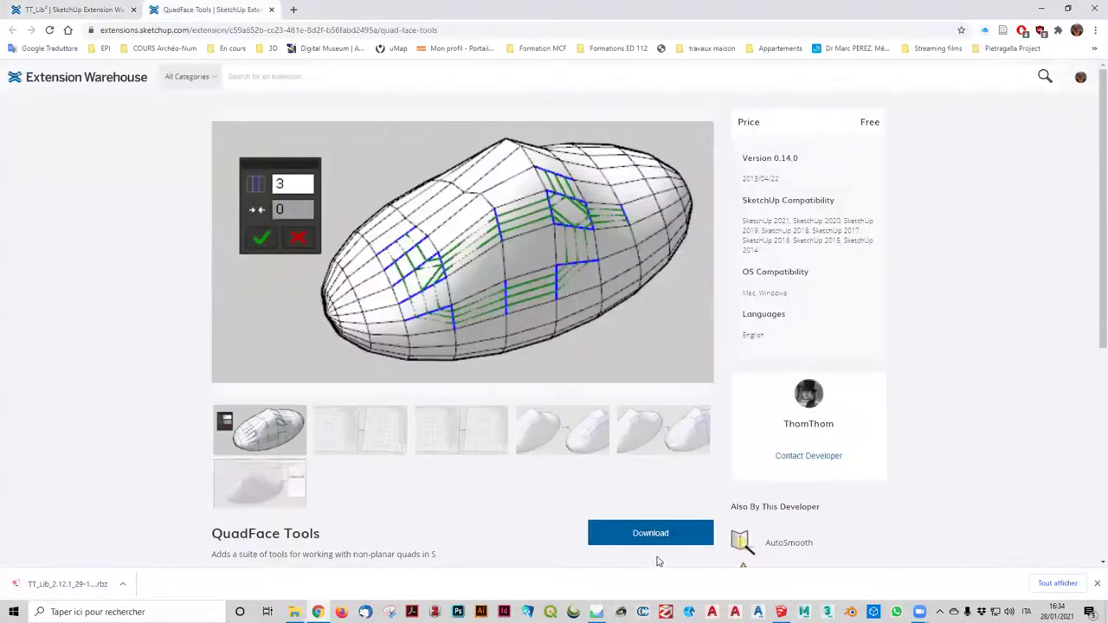
click(661, 538)
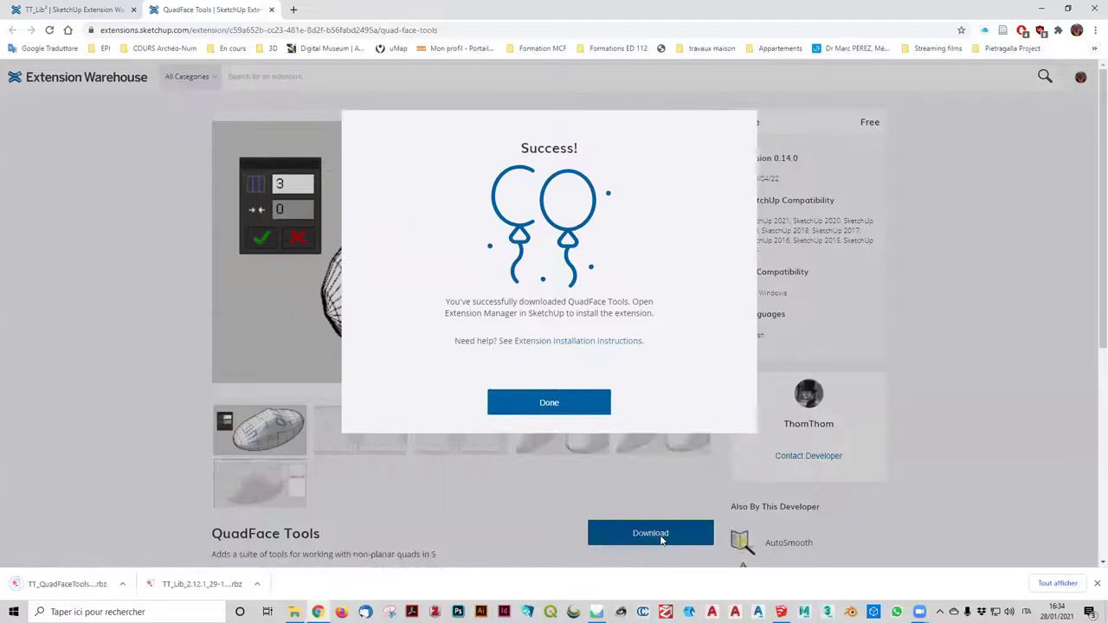
click(1041, 9)
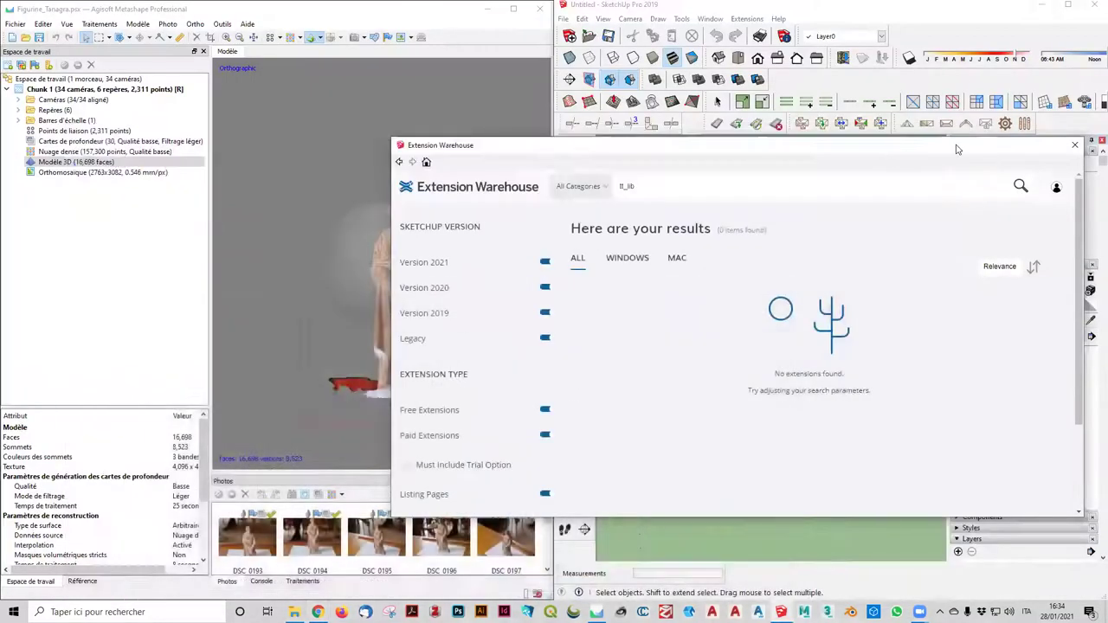
Open the Extension Manager, locate the QuadFace Tools .rbz in Downloads, then dismiss the picker
click(1074, 144)
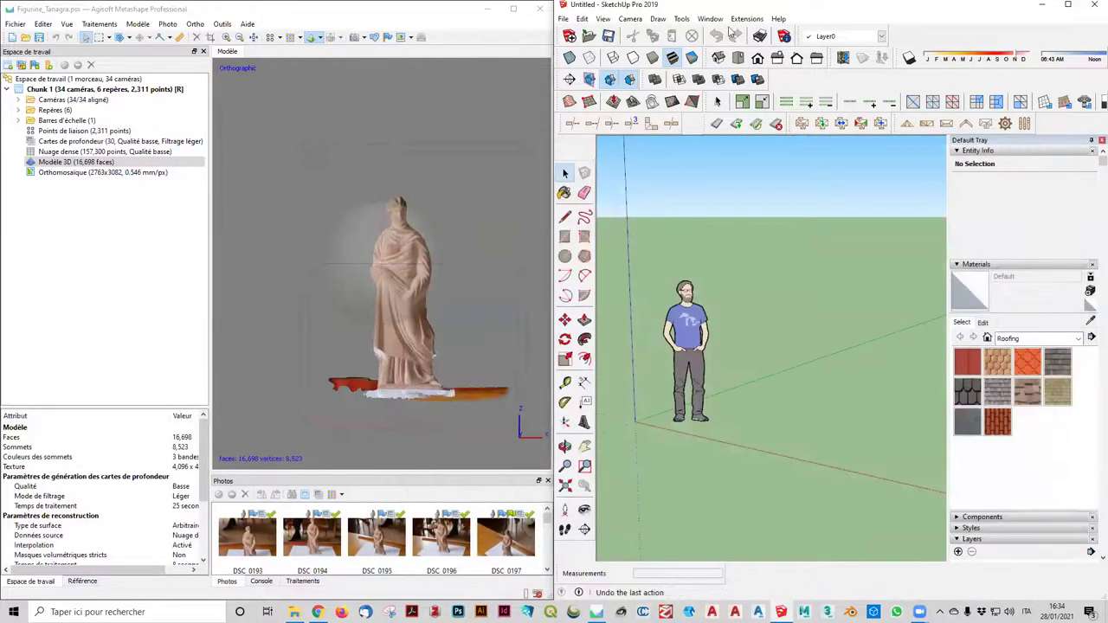
click(744, 19)
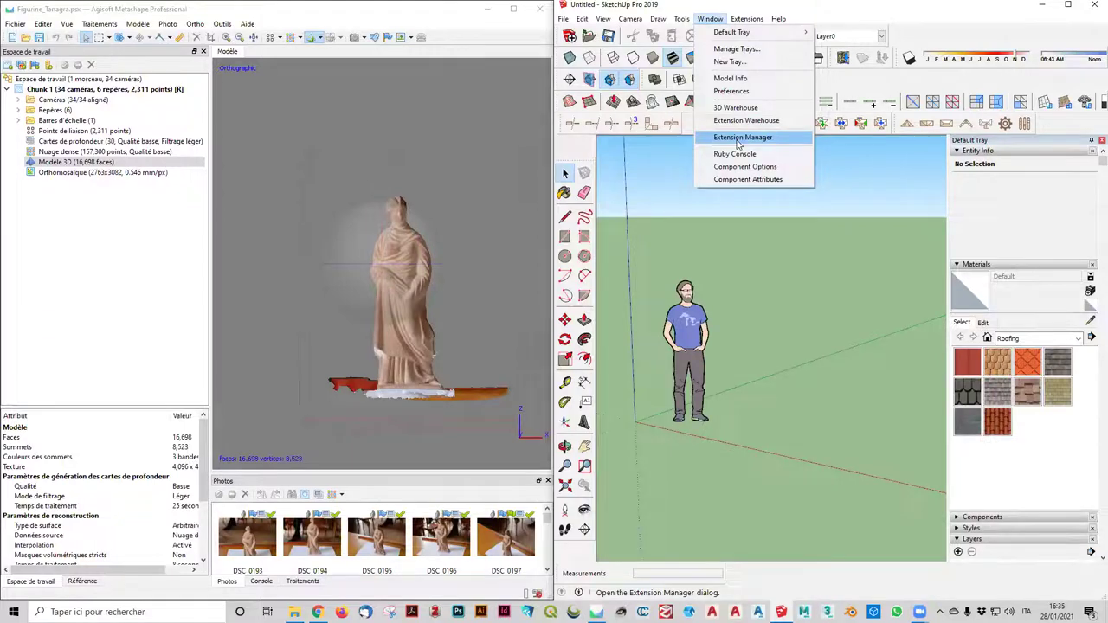
click(740, 141)
click(228, 490)
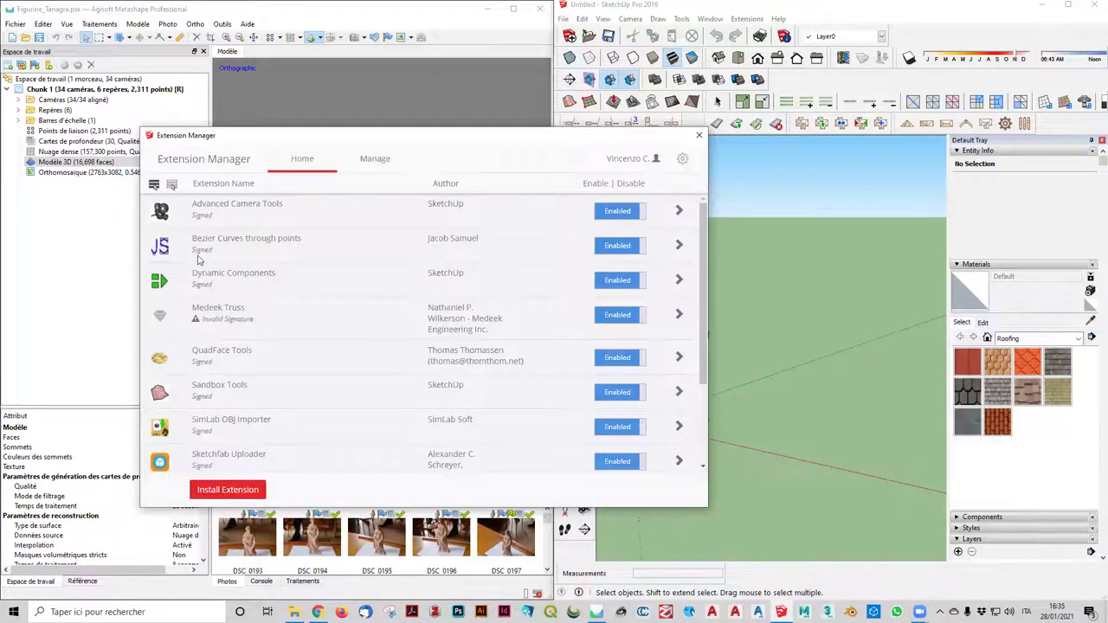
click(229, 491)
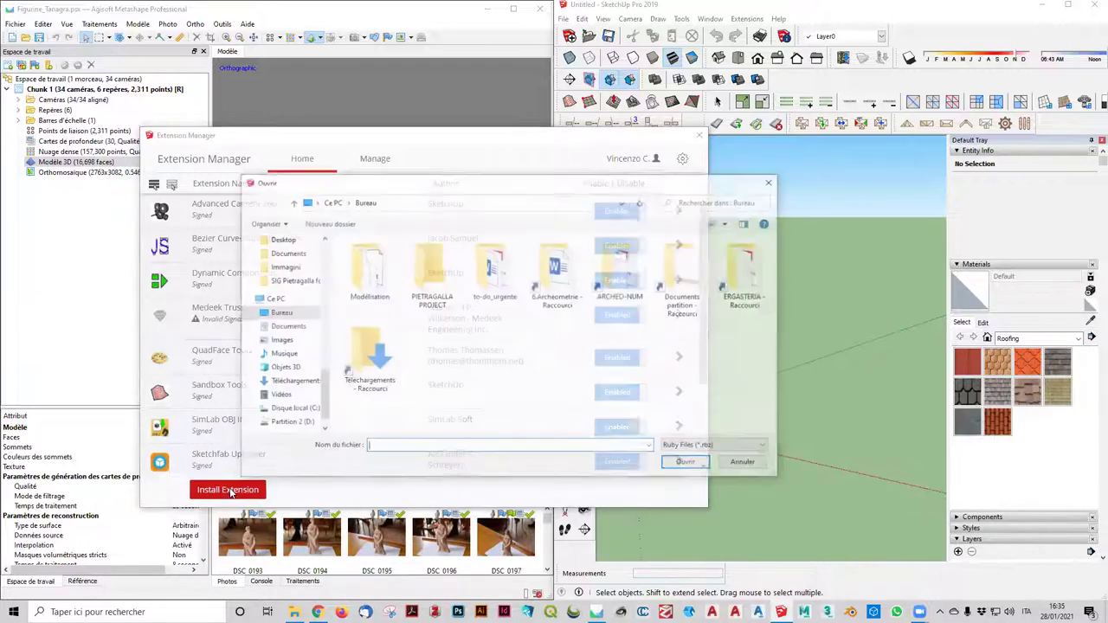
click(293, 382)
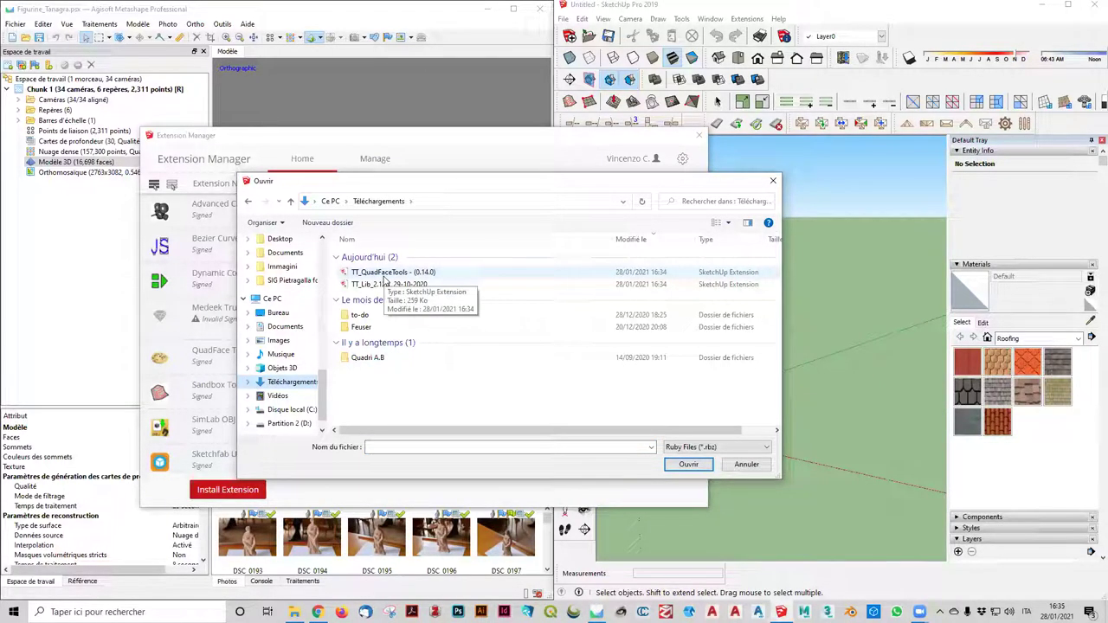
click(384, 274)
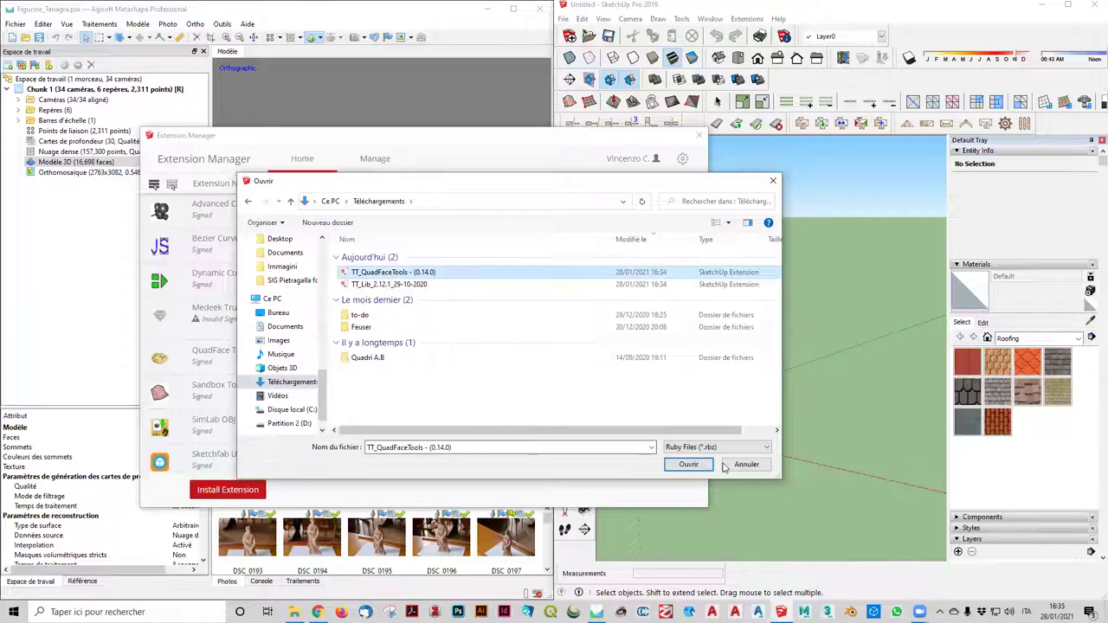
click(707, 468)
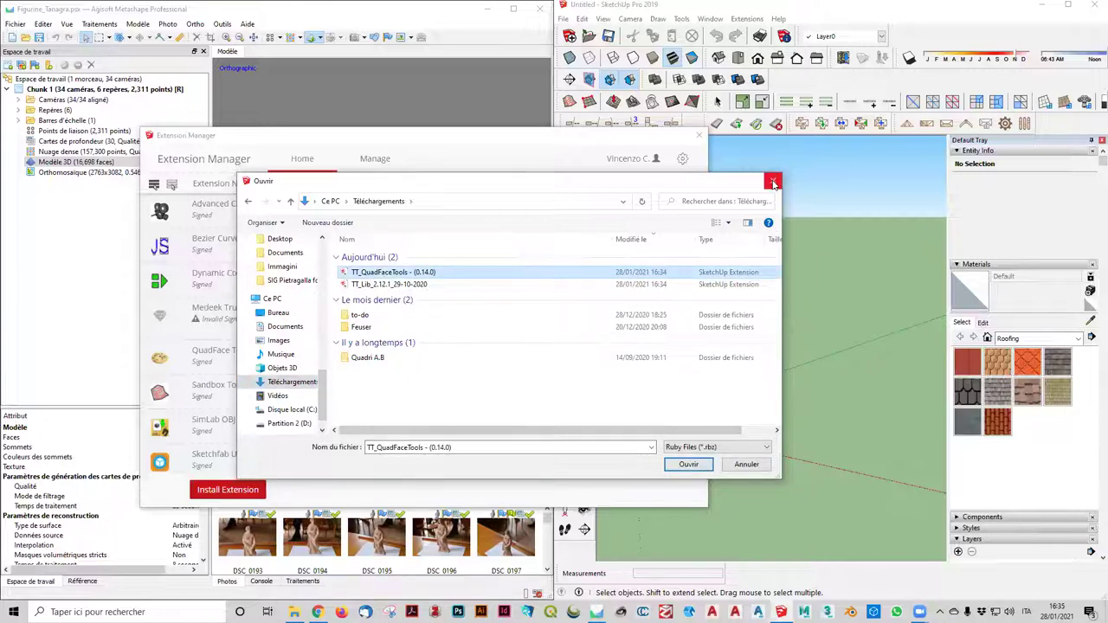
Confirm QuadFace Tools is in the extension list and close the Extension Manager
scroll(253, 424, down, 3)
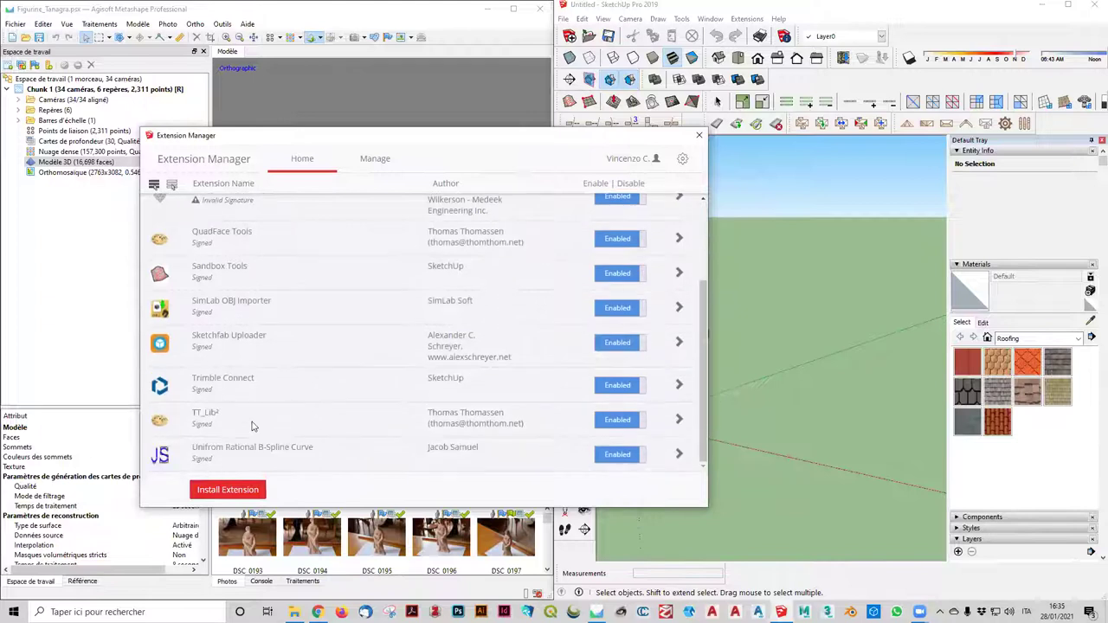
scroll(229, 316, up, 3)
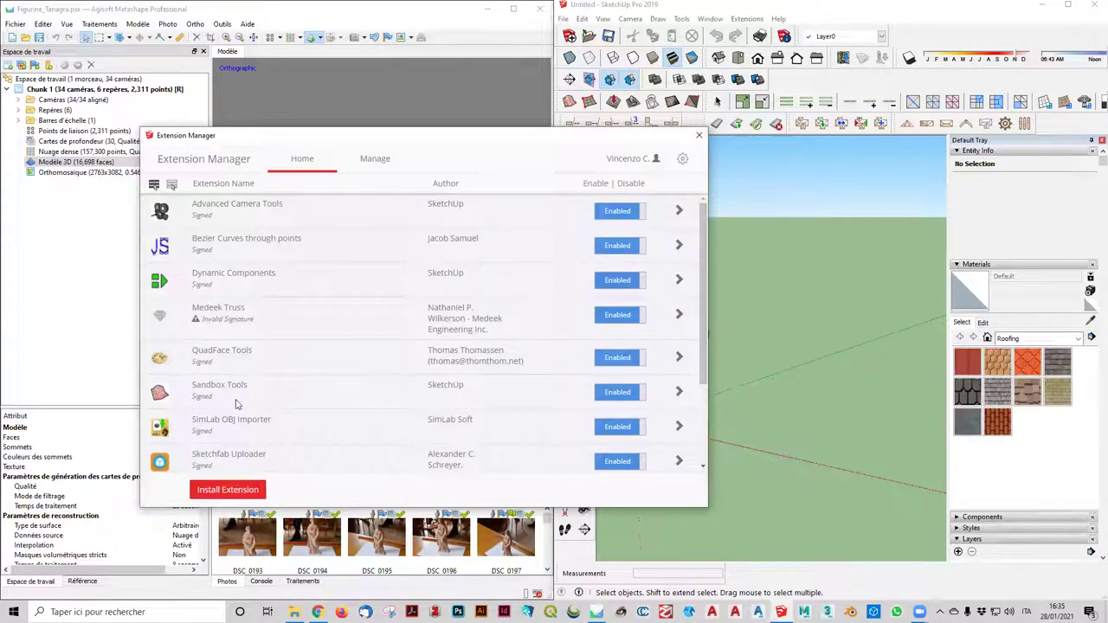
click(699, 137)
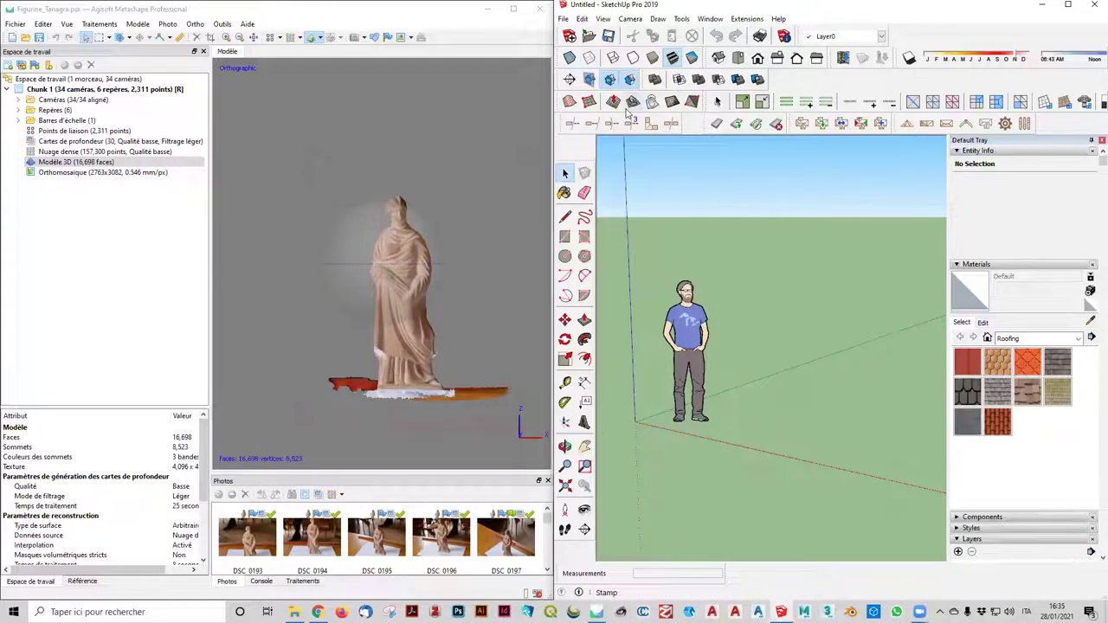
click(563, 18)
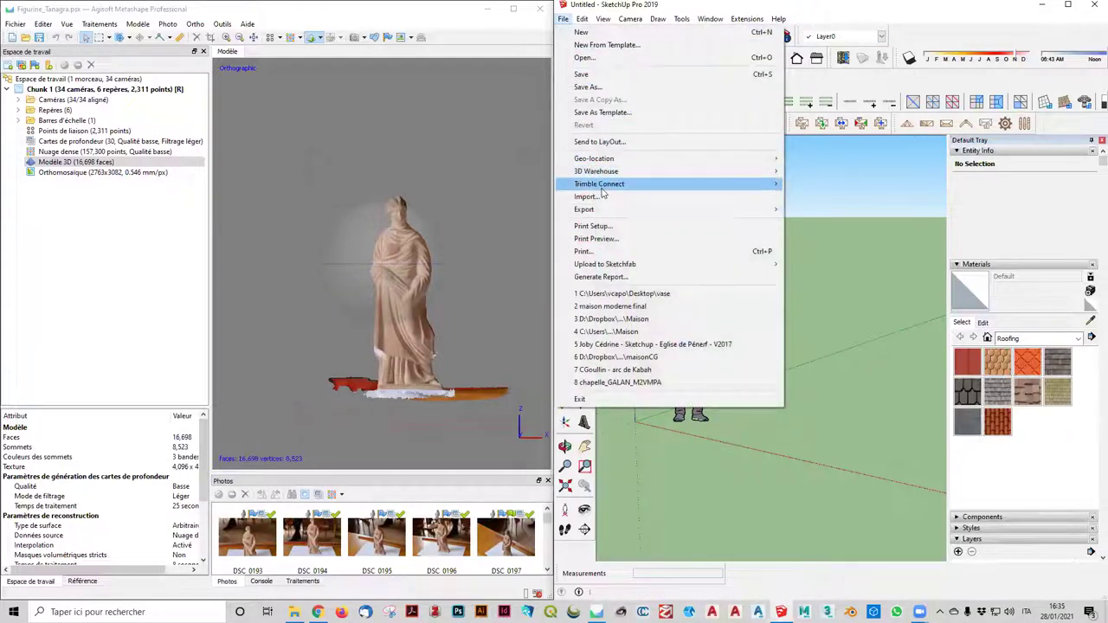
click(606, 199)
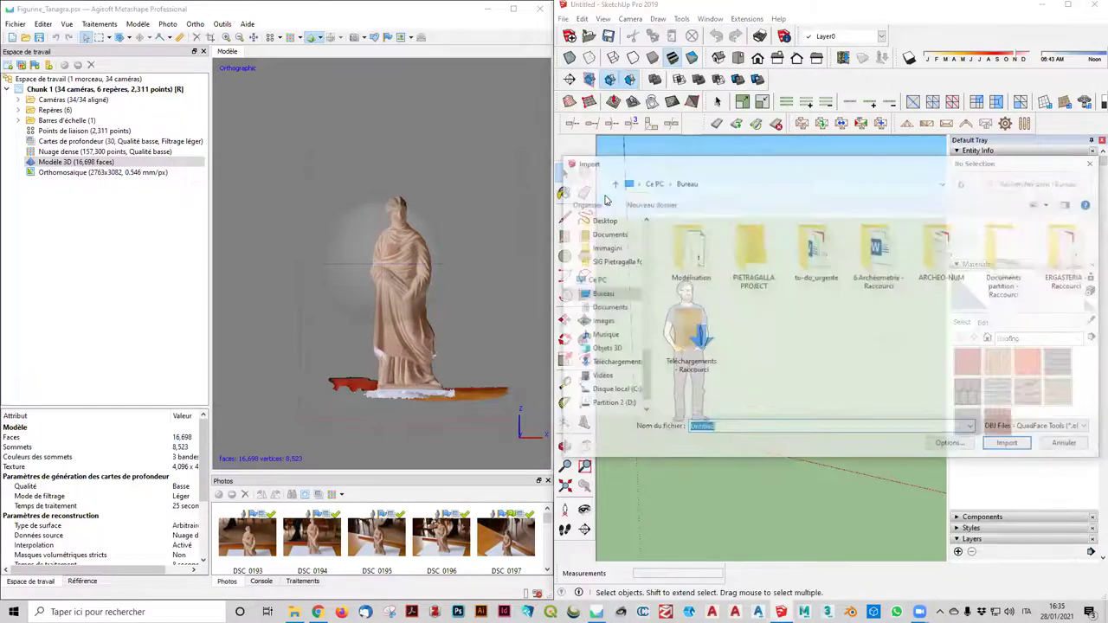
click(1048, 428)
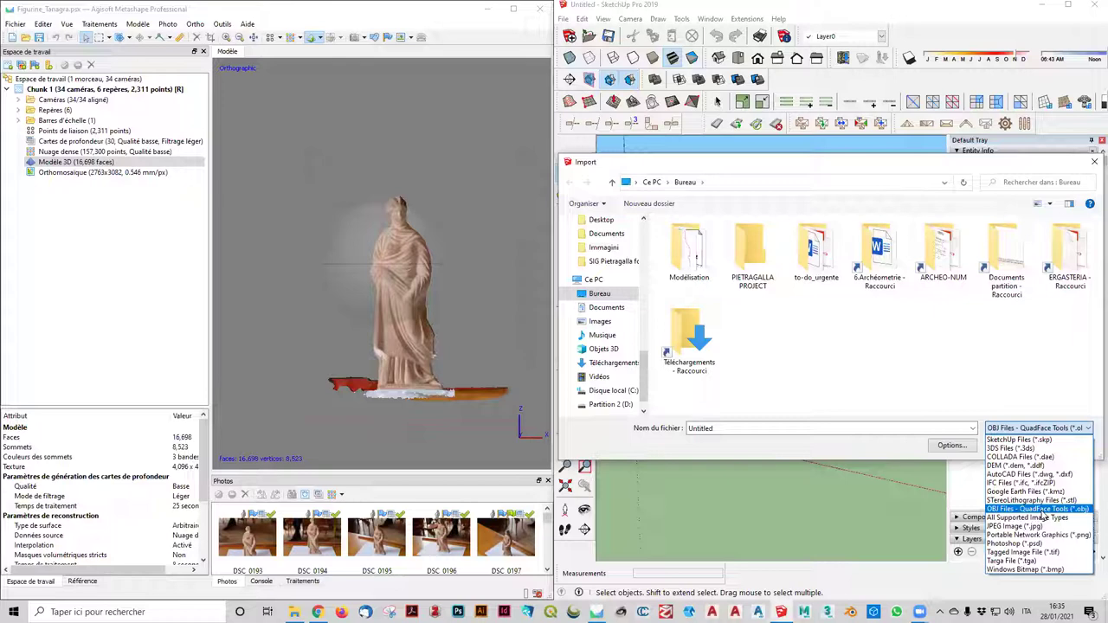
click(950, 171)
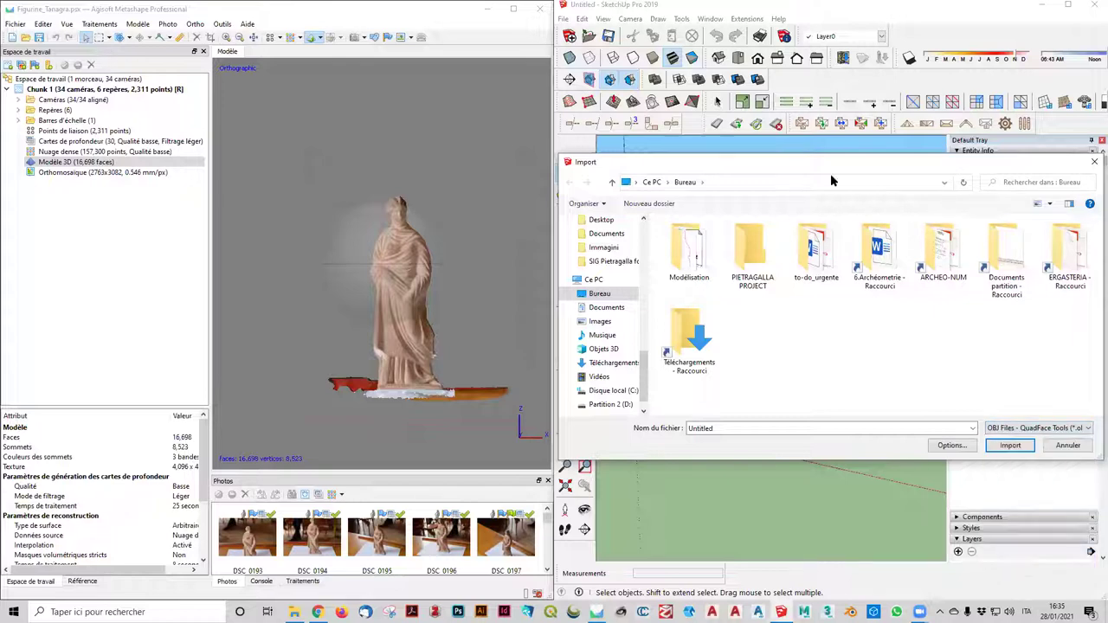
click(1093, 161)
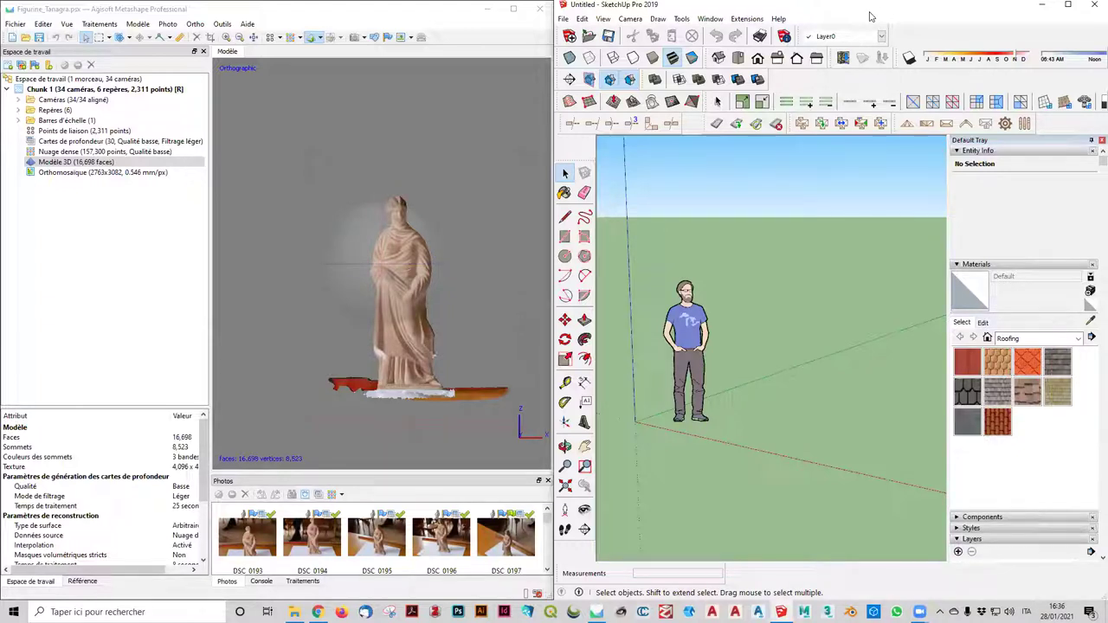
click(746, 18)
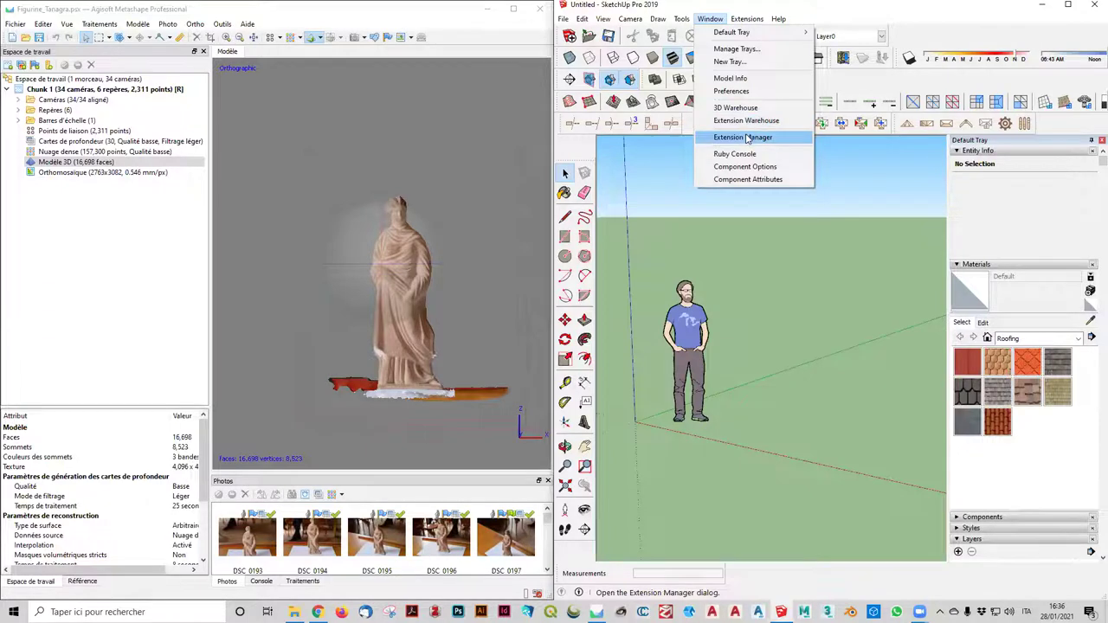
click(742, 137)
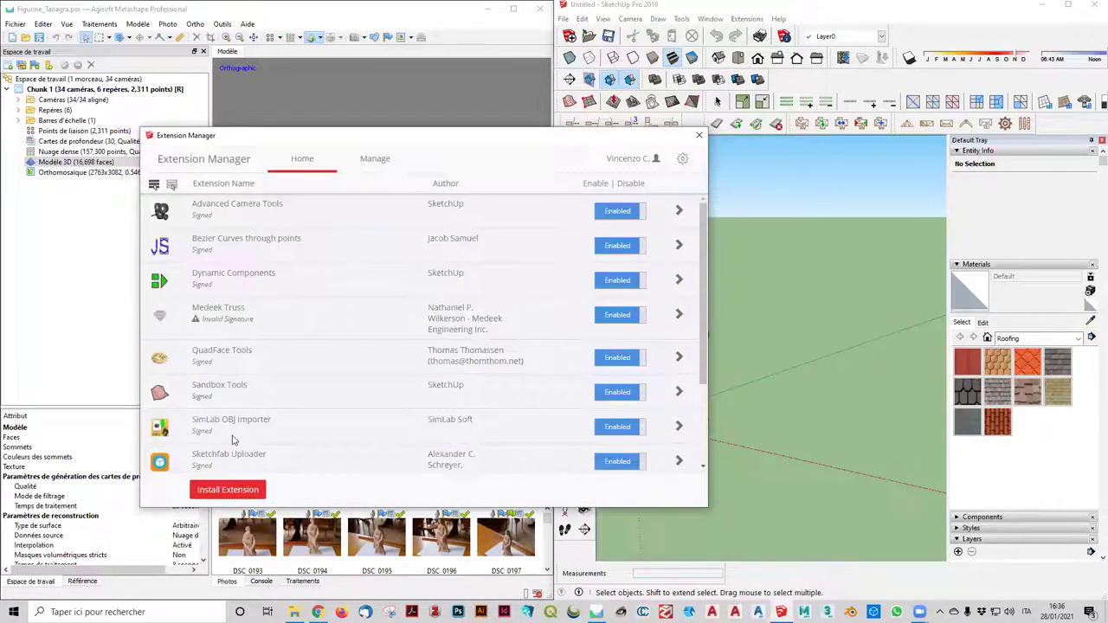
click(205, 430)
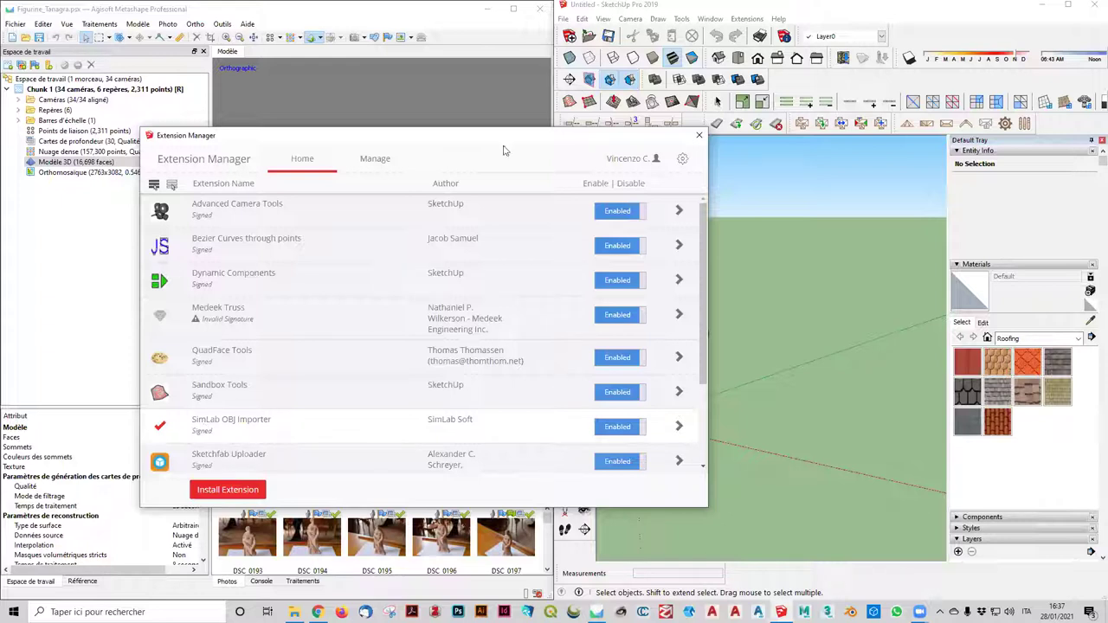
click(697, 137)
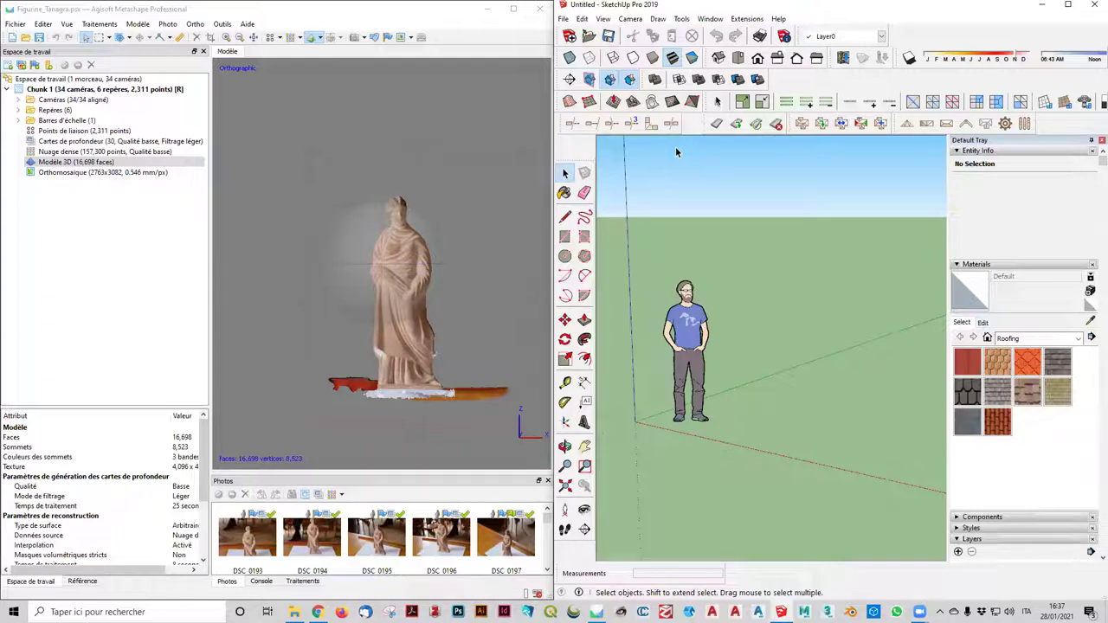
key(alt+x)
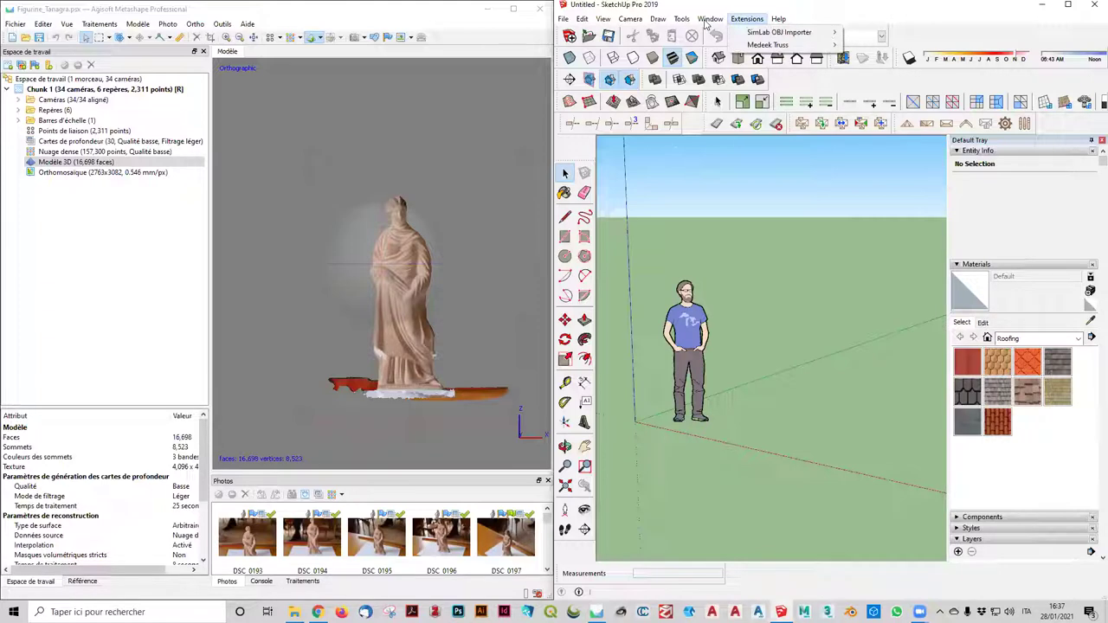
mouse_move(779, 32)
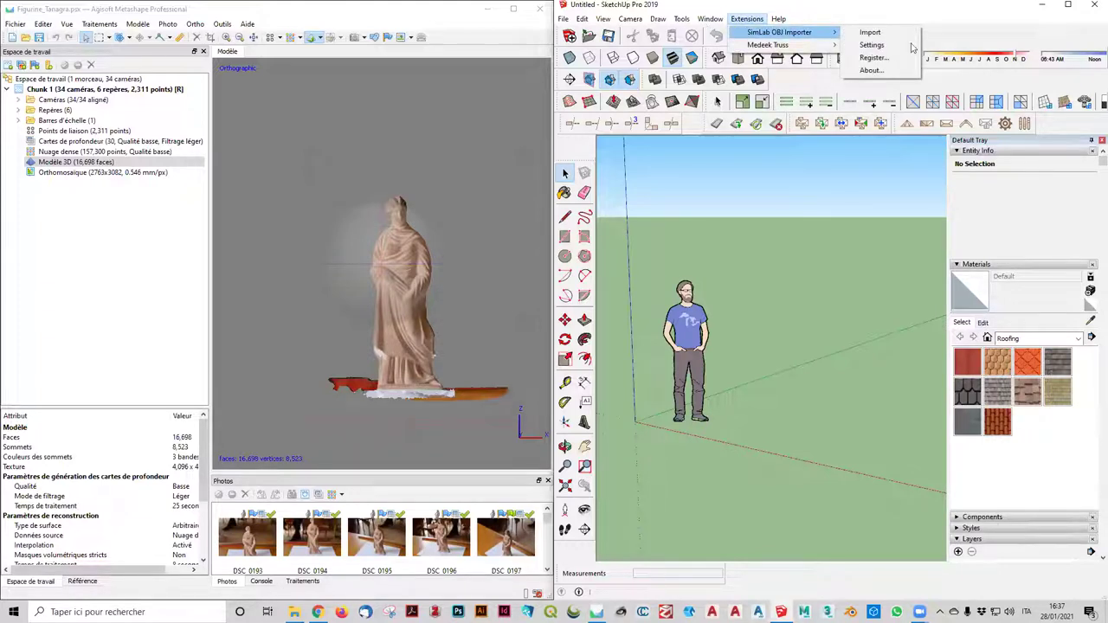
click(870, 32)
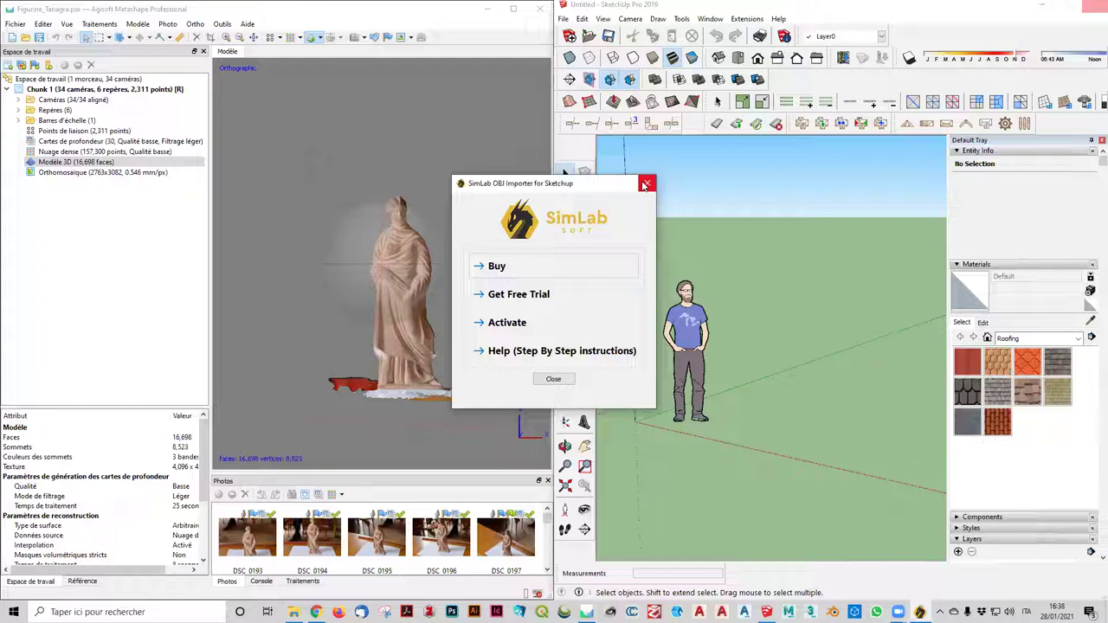
click(645, 184)
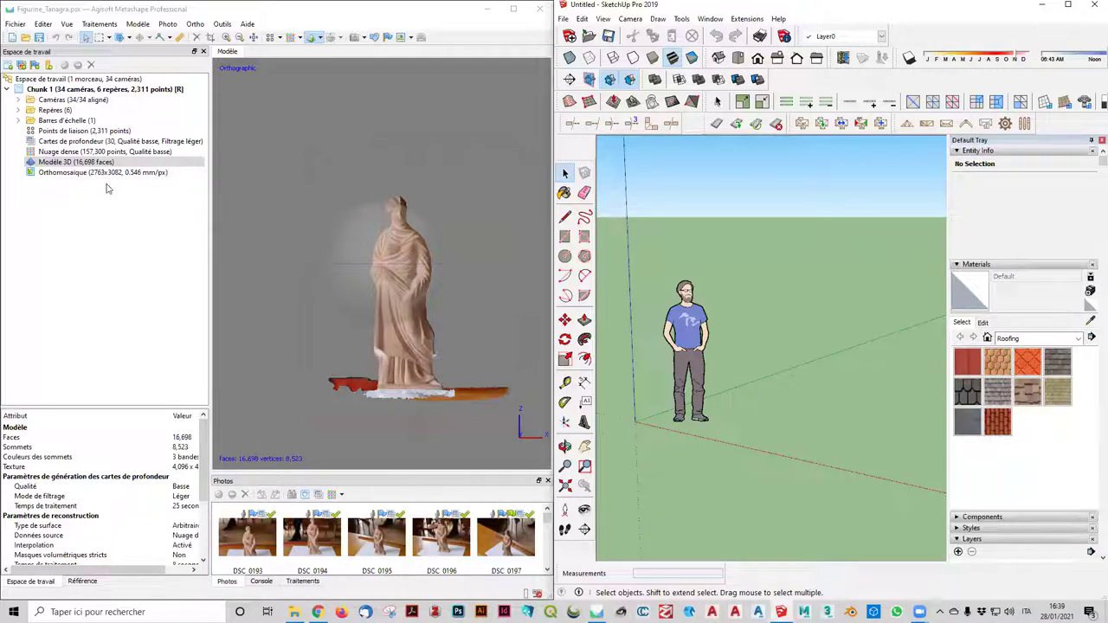
Activate the Figurine_Tanagra Metashape window and open its Fichier menu
click(335, 252)
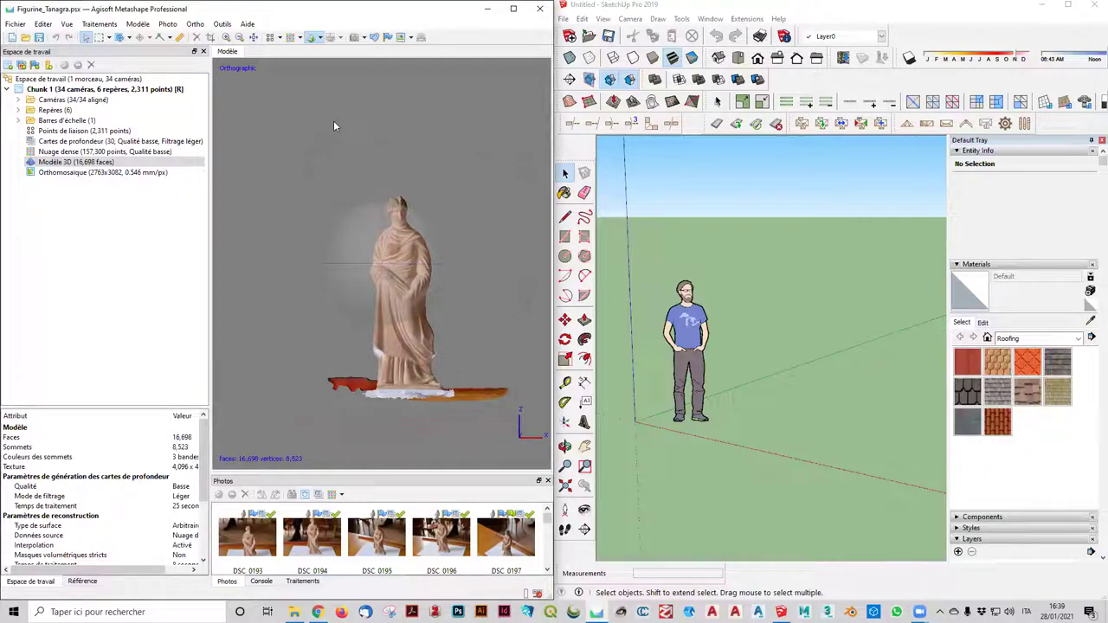
click(12, 24)
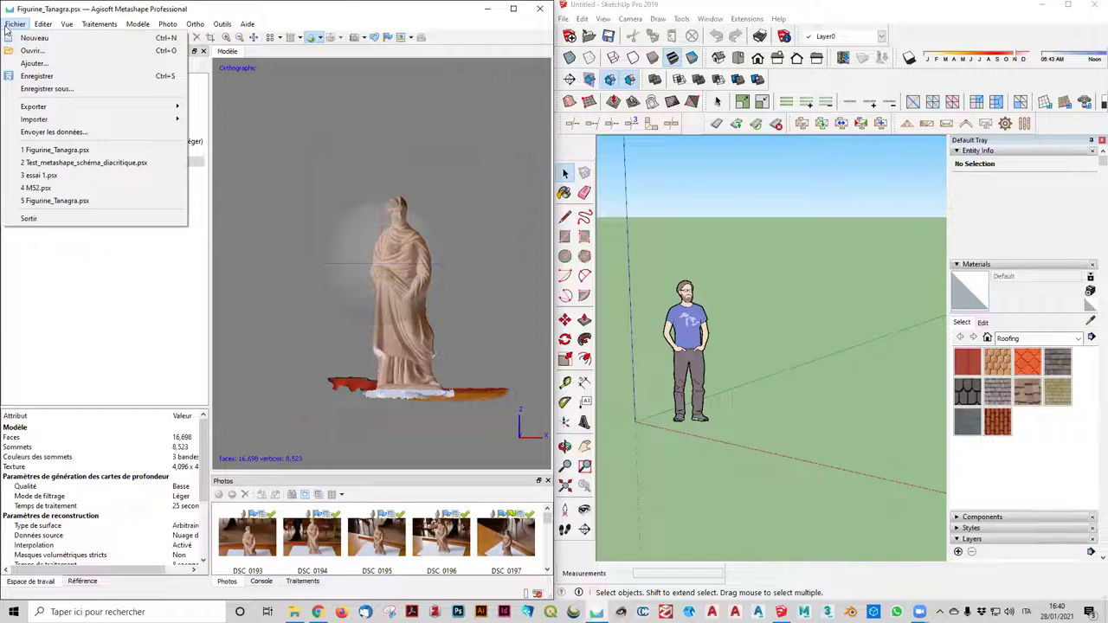
Launch Exporter le modèle so the save dialog opens with Wavefront OBJ type
click(10, 25)
click(99, 23)
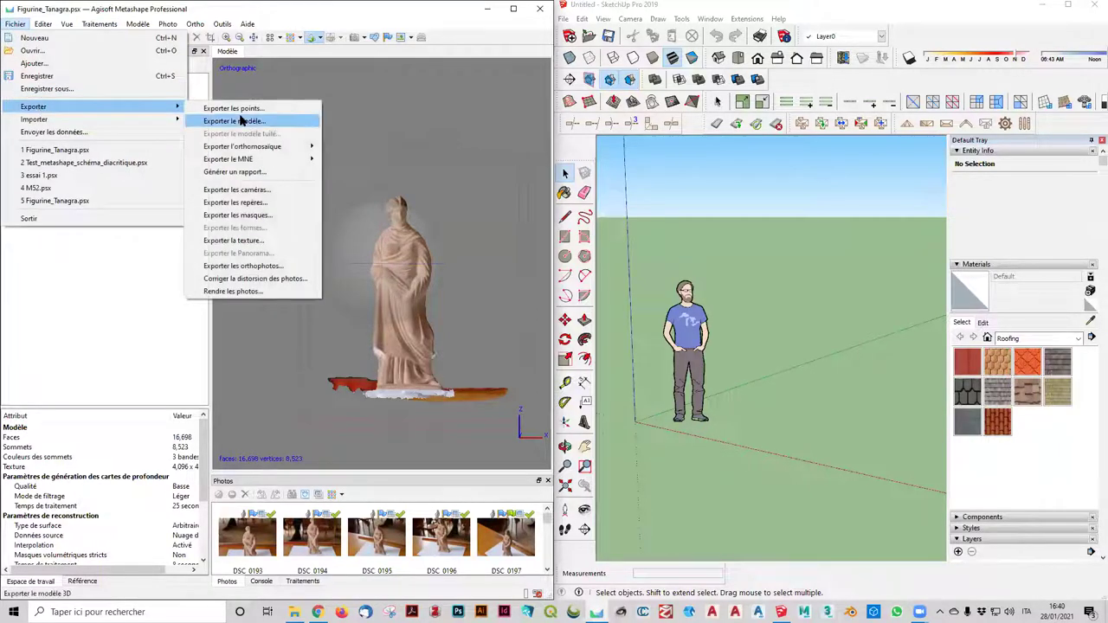
click(241, 122)
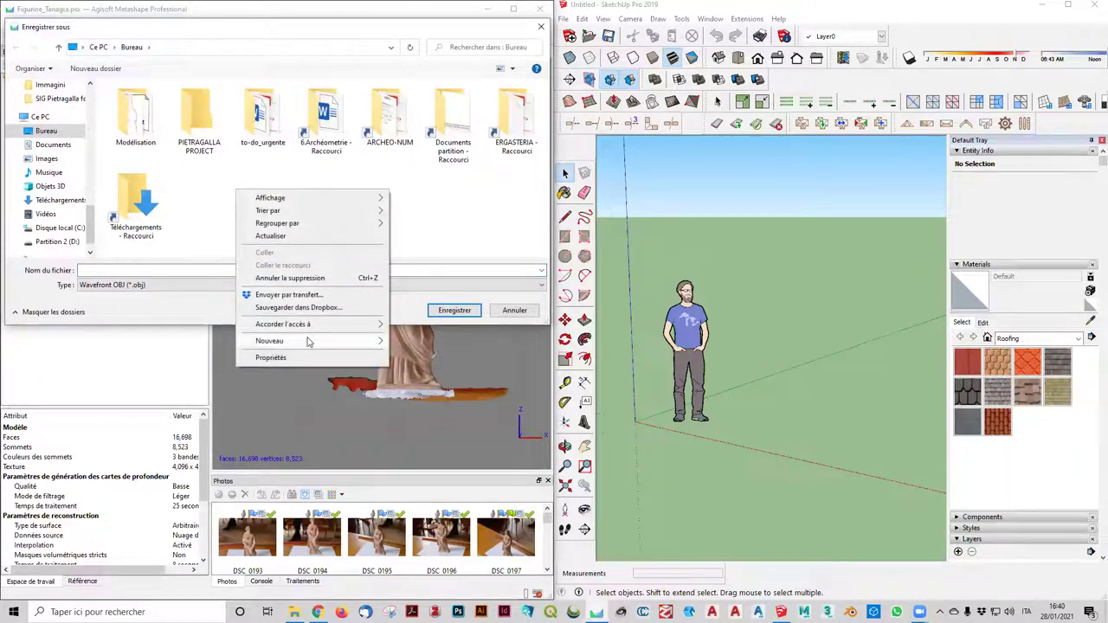
Create a new desktop folder named figurine_OBJ
click(414, 341)
text(figurine_)
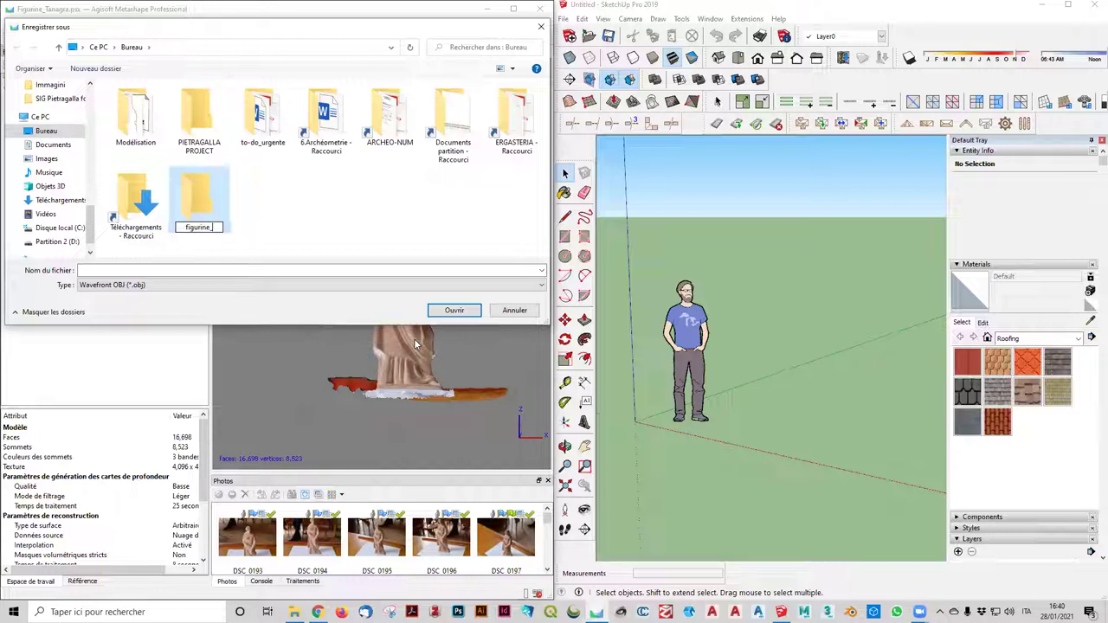
text(OBJ)
key(BackSpace)
text(J)
key(Return)
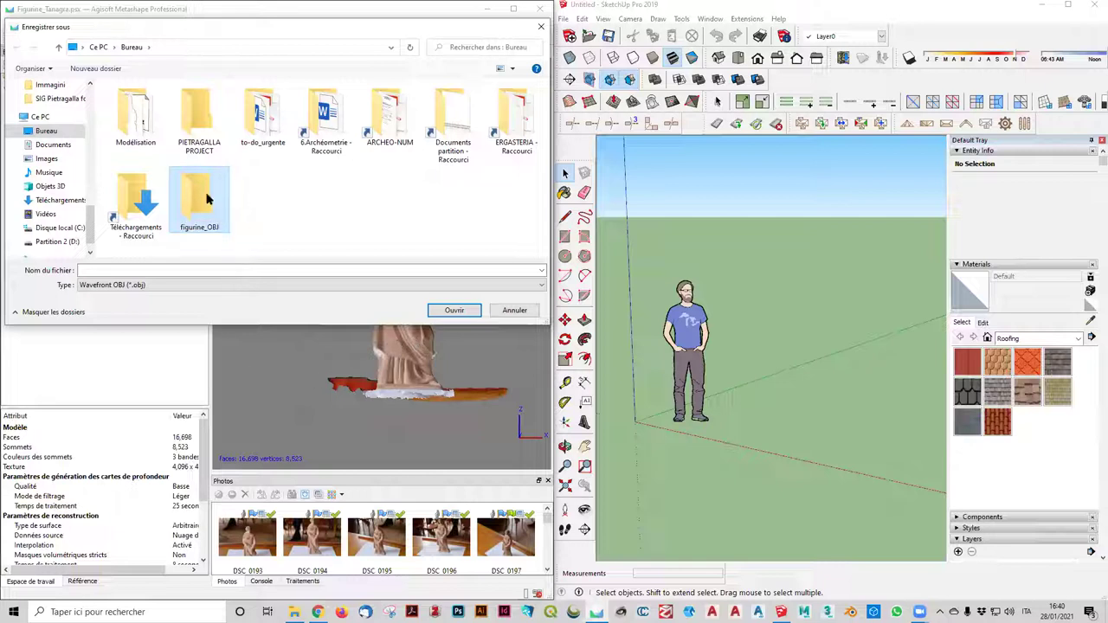
Open the figurine_OBJ folder and name the export file figurine
double_click(206, 199)
click(188, 270)
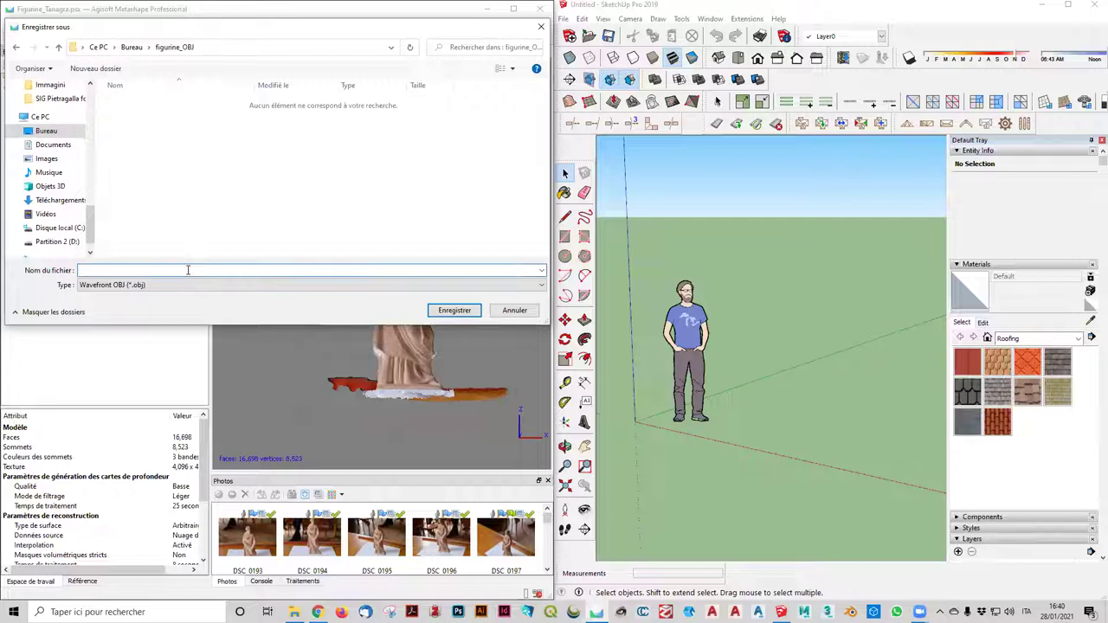
text(figurine)
Save figurine.obj with vertex colours, normals and JPEG texture, then minimise Metashape to the desktop
click(453, 314)
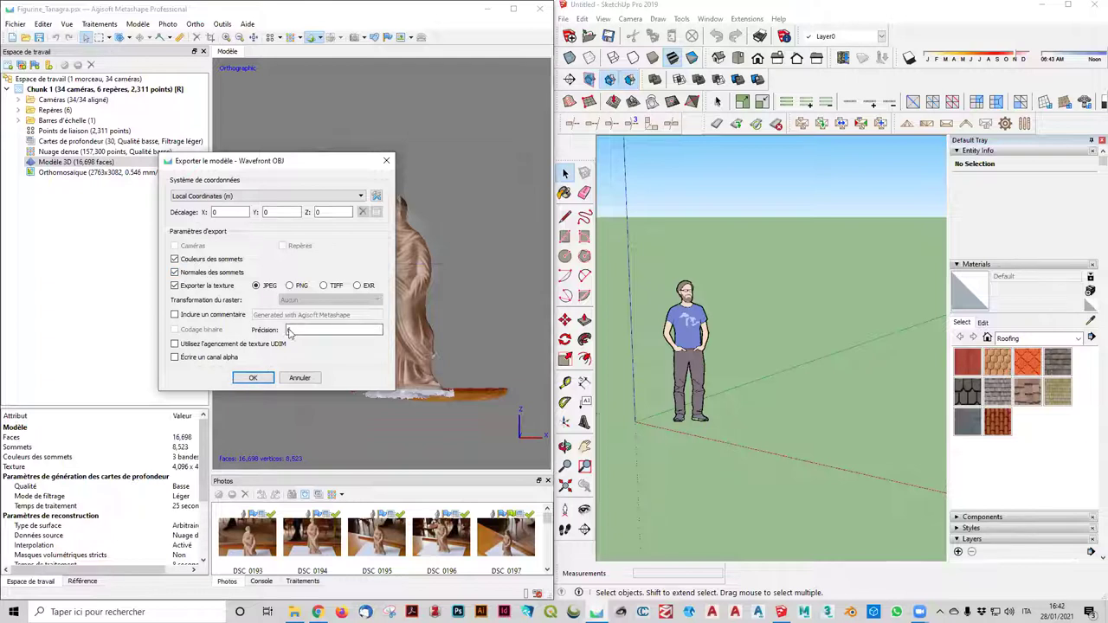
click(252, 380)
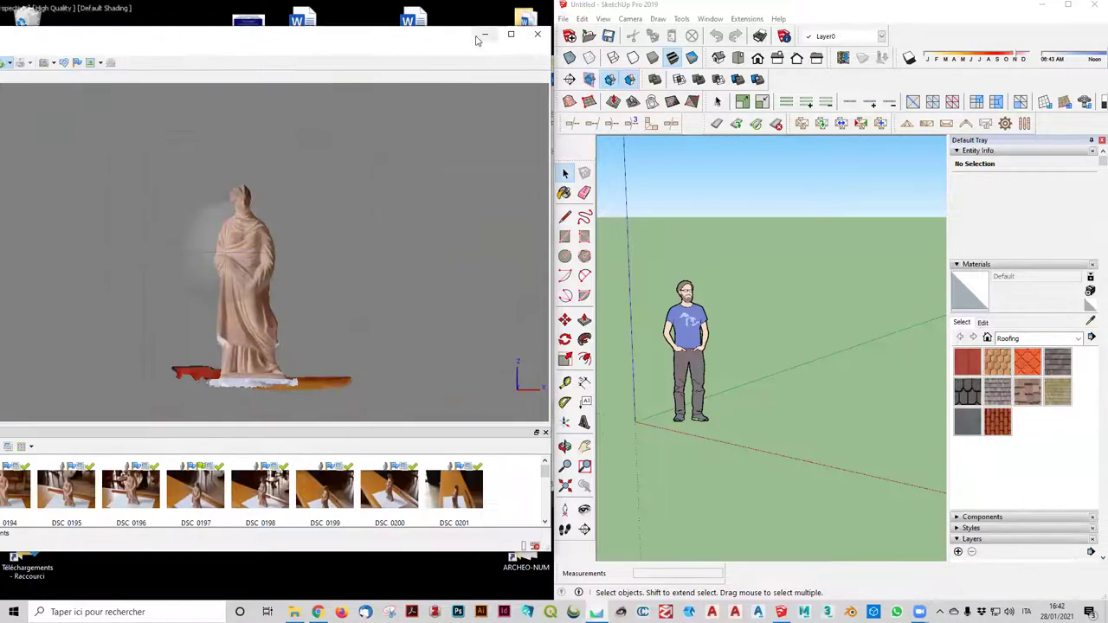
click(484, 34)
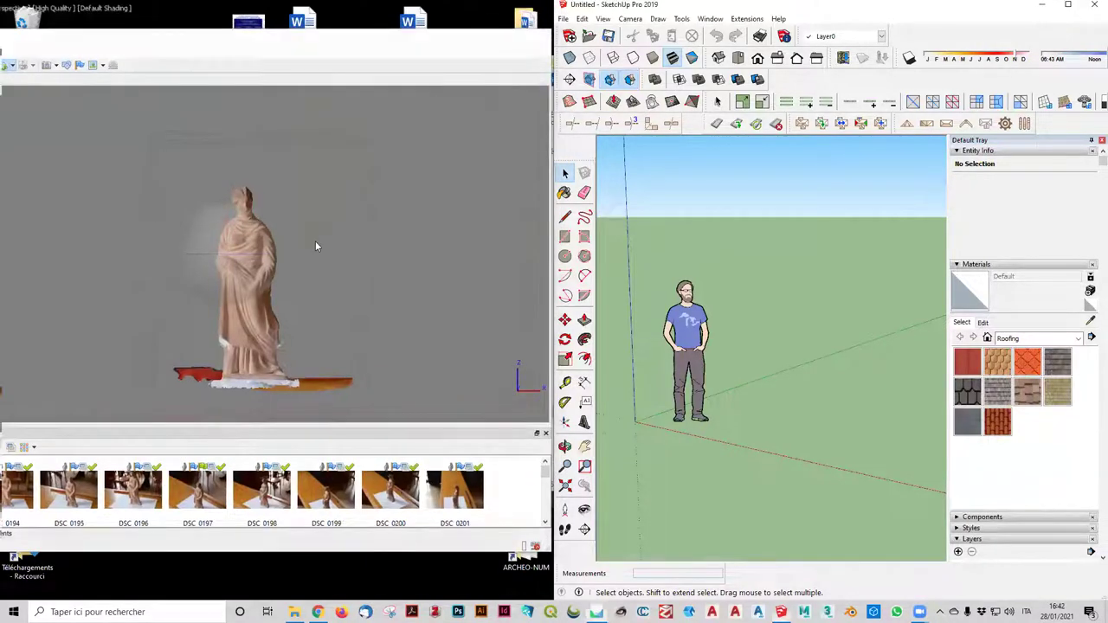
drag(27, 91, 192, 294)
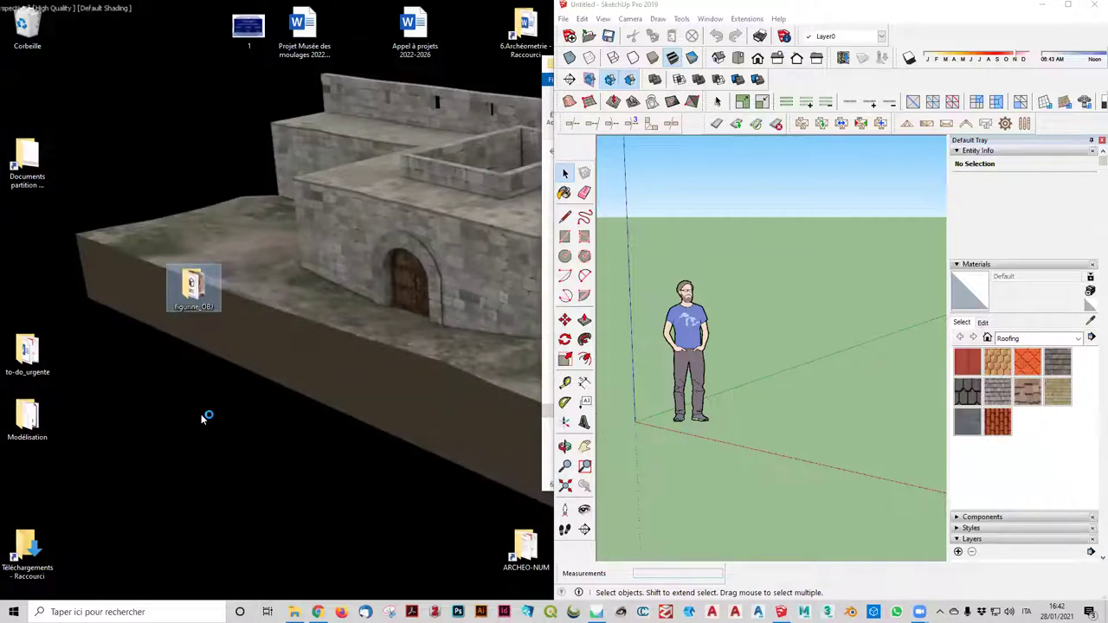
Open the figurine_OBJ folder, move it left, and view the figurine texture image
double_click(193, 289)
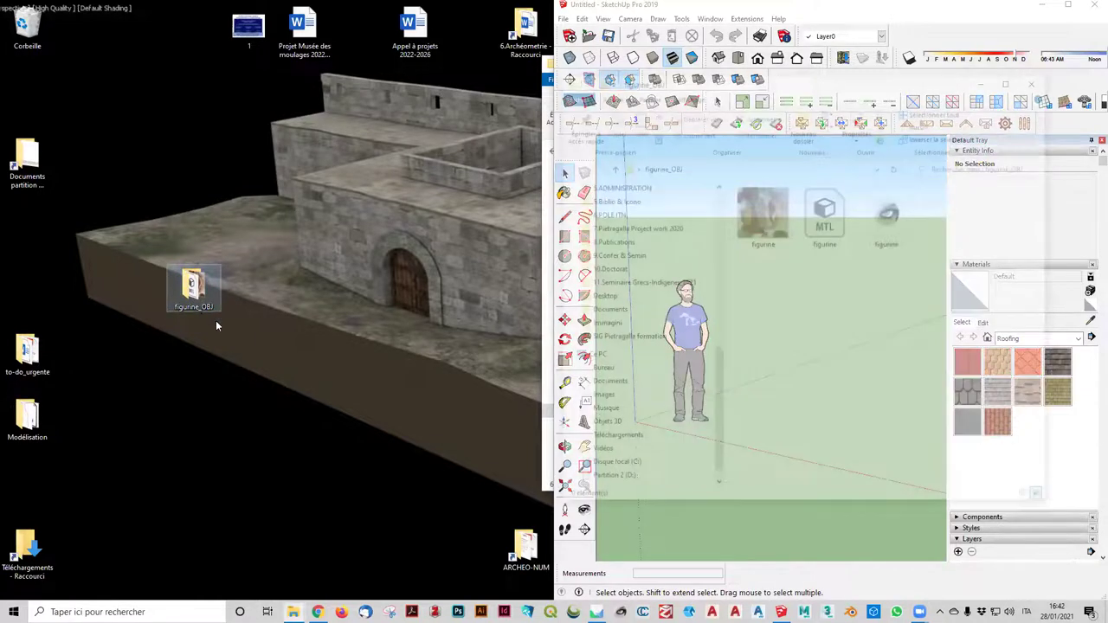
drag(786, 82, 263, 90)
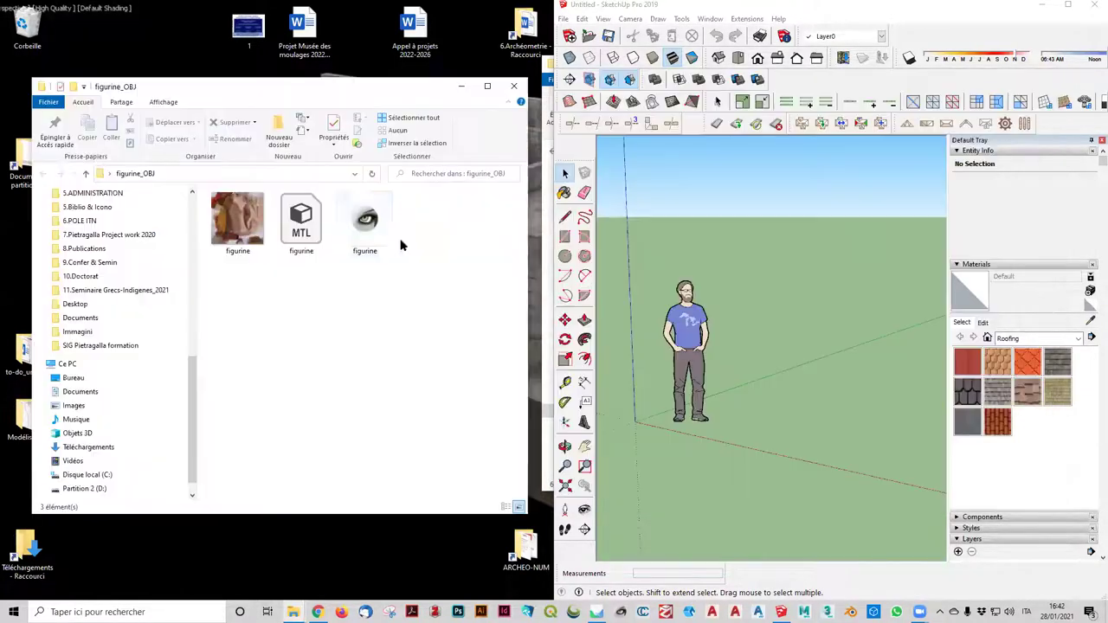
double_click(241, 225)
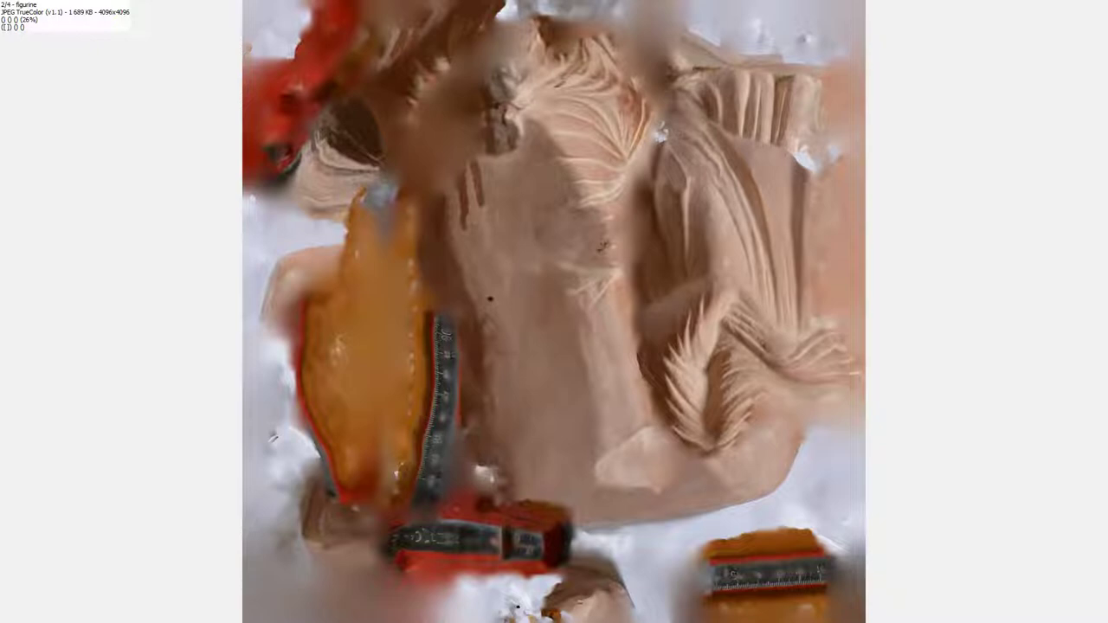
key(Escape)
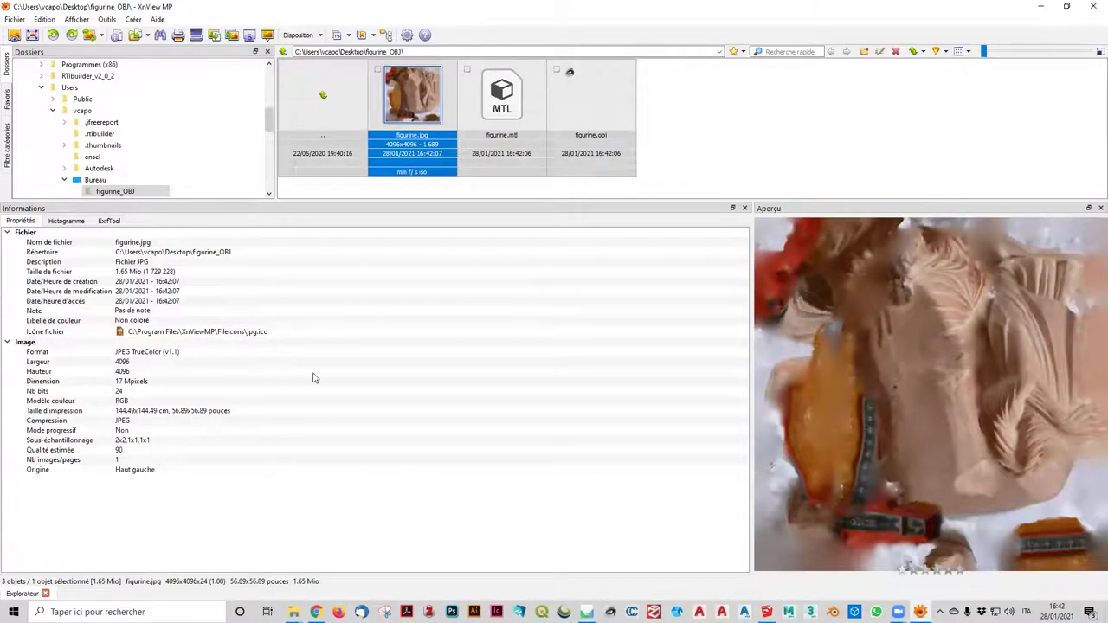
key(alt+F4)
click(314, 309)
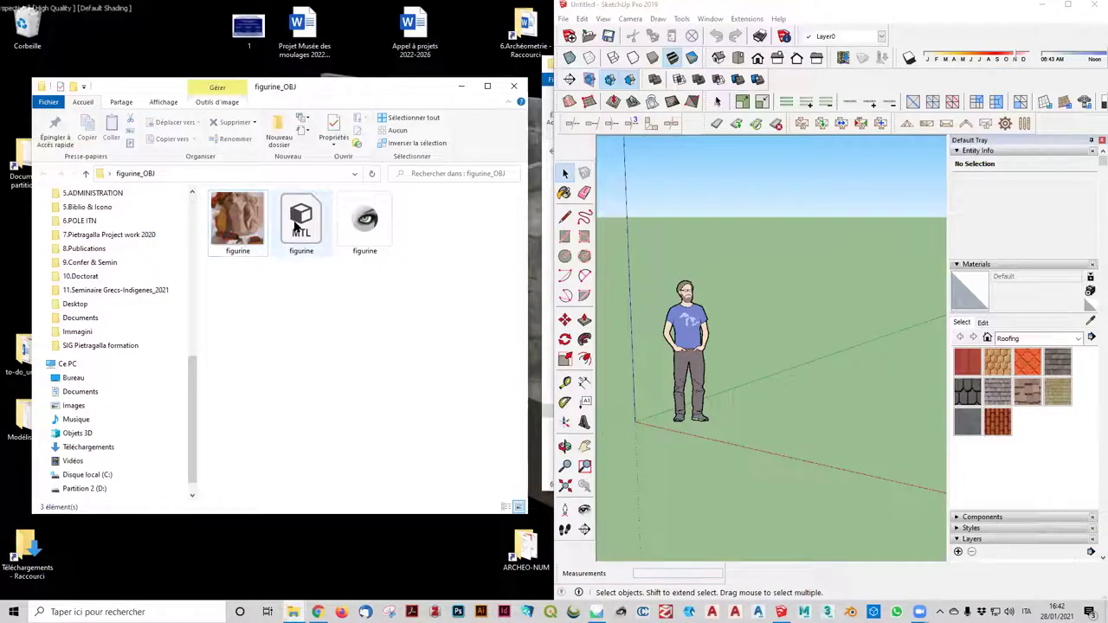
click(296, 226)
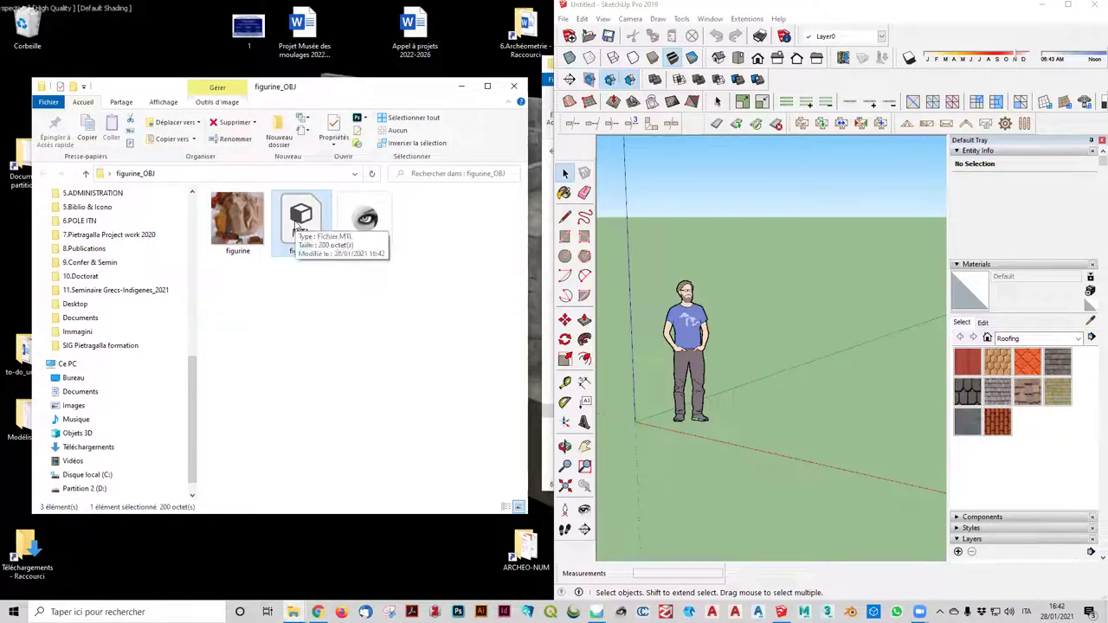
right_click(295, 220)
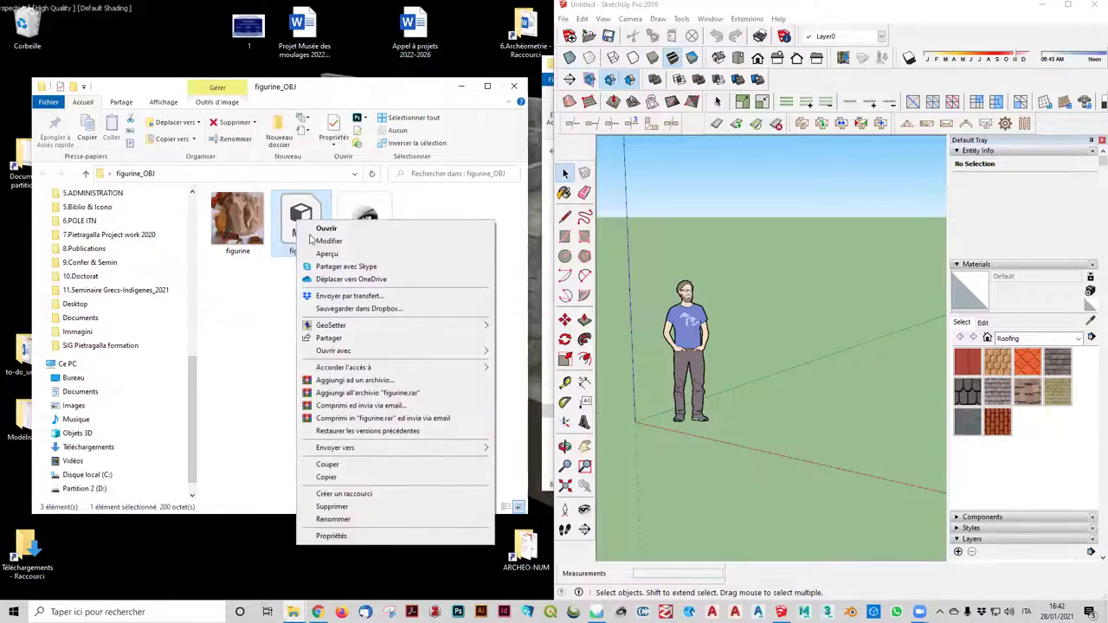
click(571, 363)
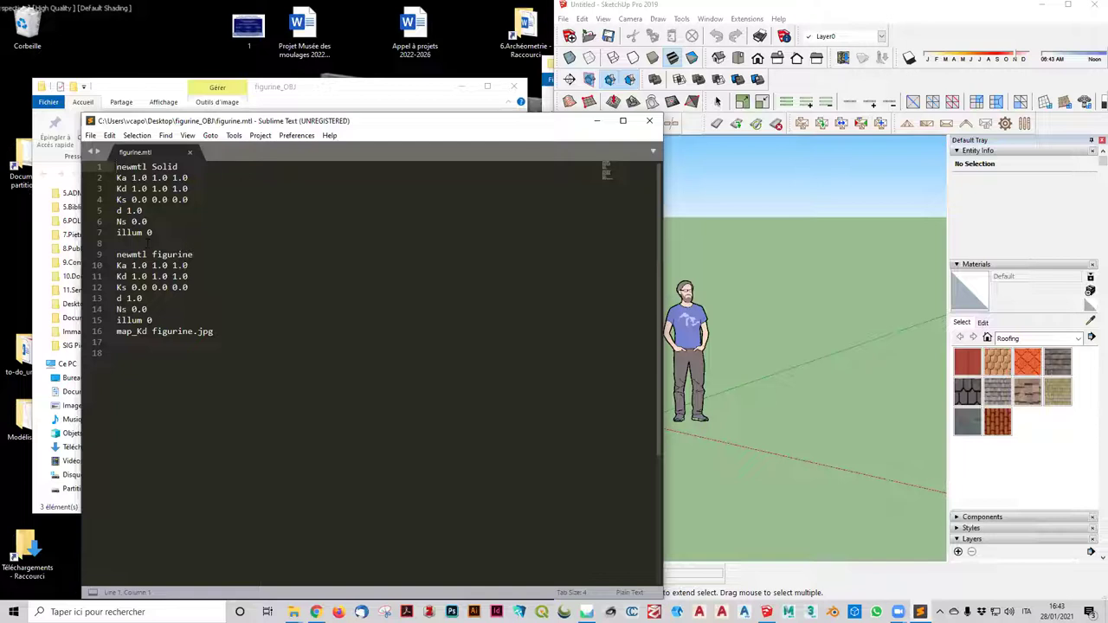
click(651, 121)
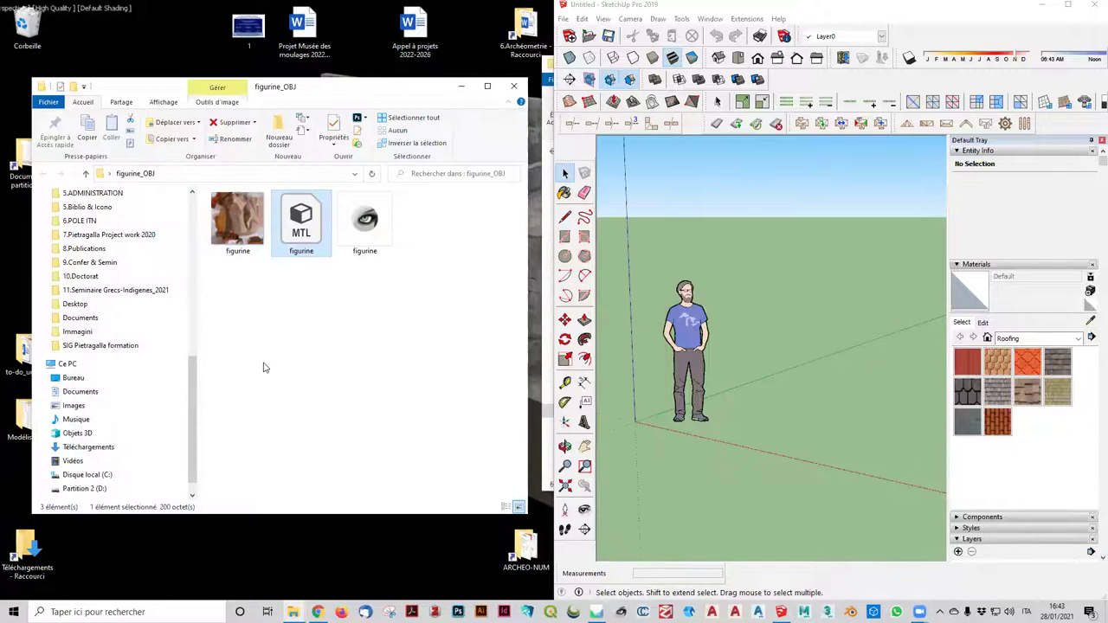
click(370, 220)
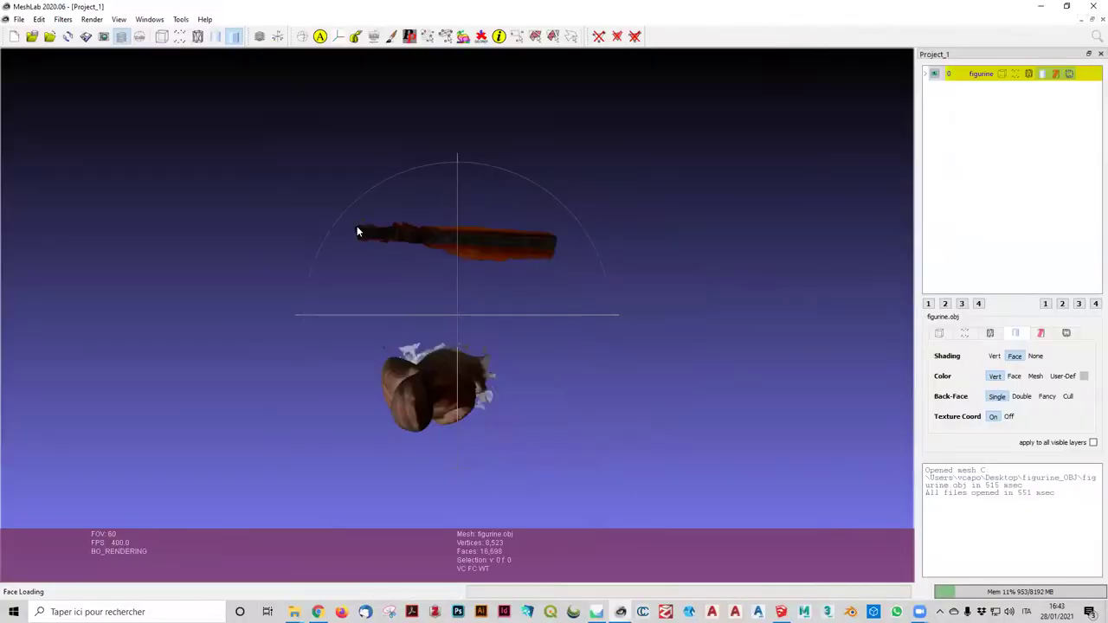
drag(492, 407, 422, 291)
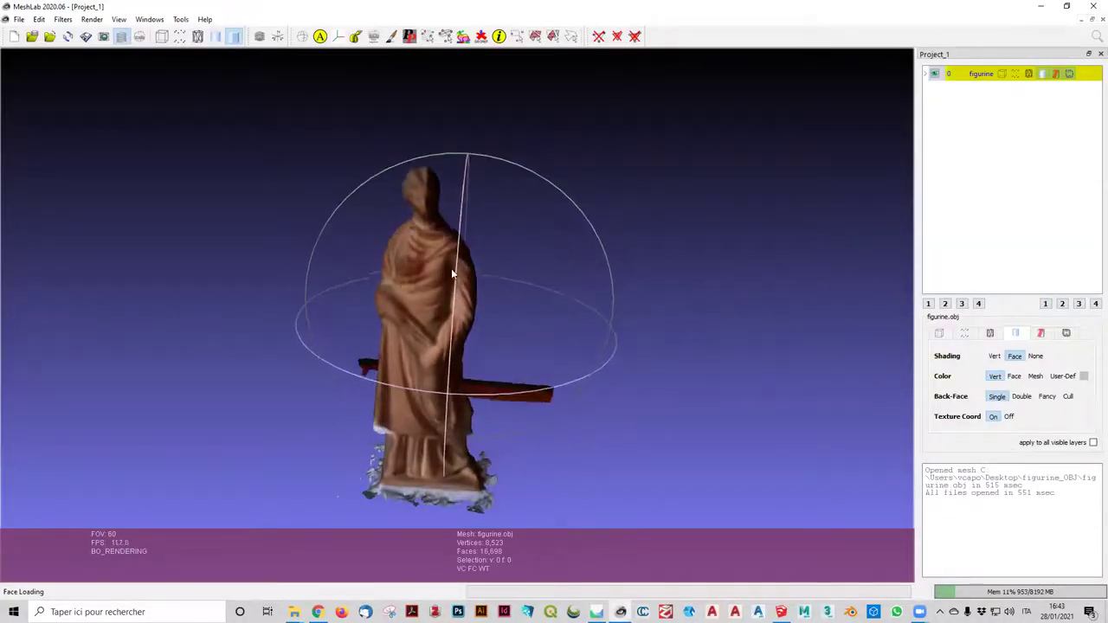
scroll(419, 291, up, 5)
scroll(420, 291, up, 3)
scroll(420, 291, down, 8)
mouse_move(419, 291)
mouse_down()
mouse_move(364, 286)
mouse_move(456, 290)
mouse_move(509, 343)
mouse_up()
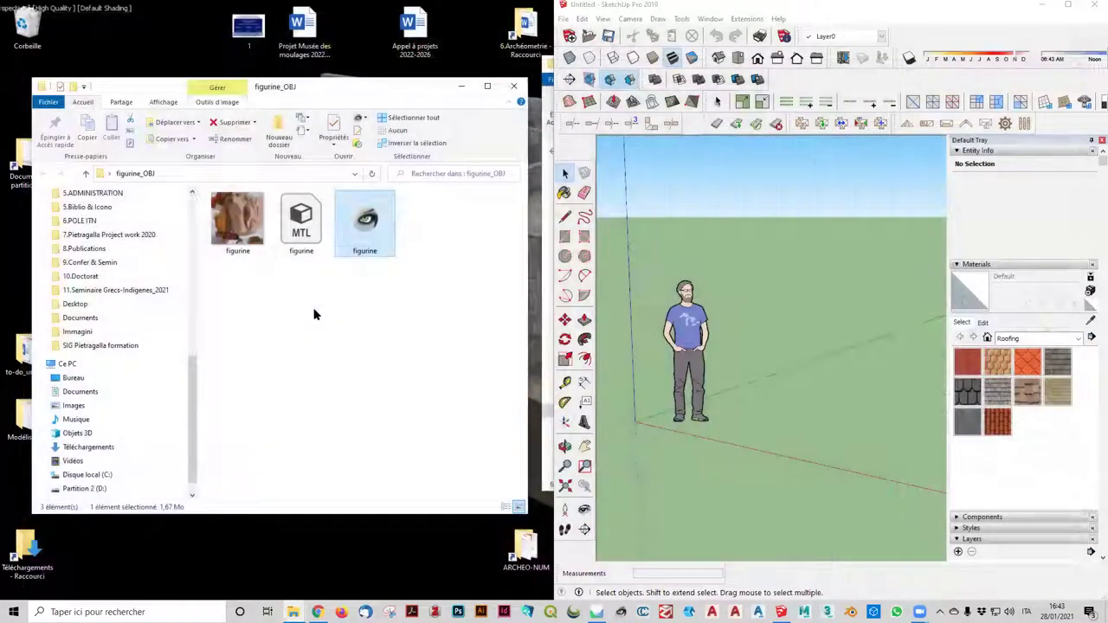
Deselect the OBJ file, bring SketchUp to the front, and show its File menu
click(314, 314)
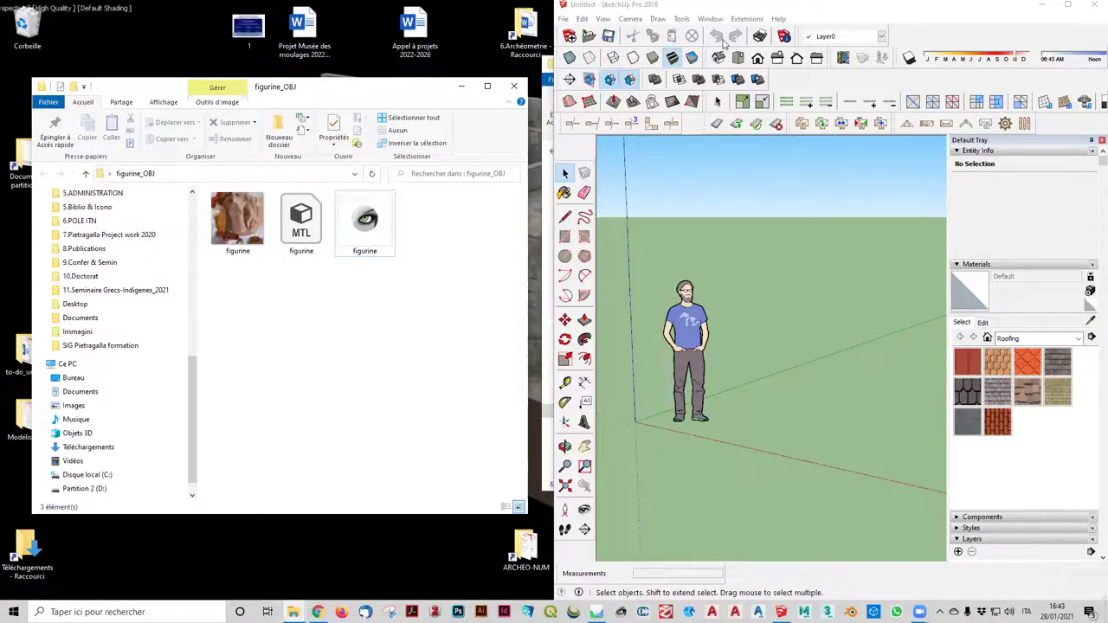
click(907, 21)
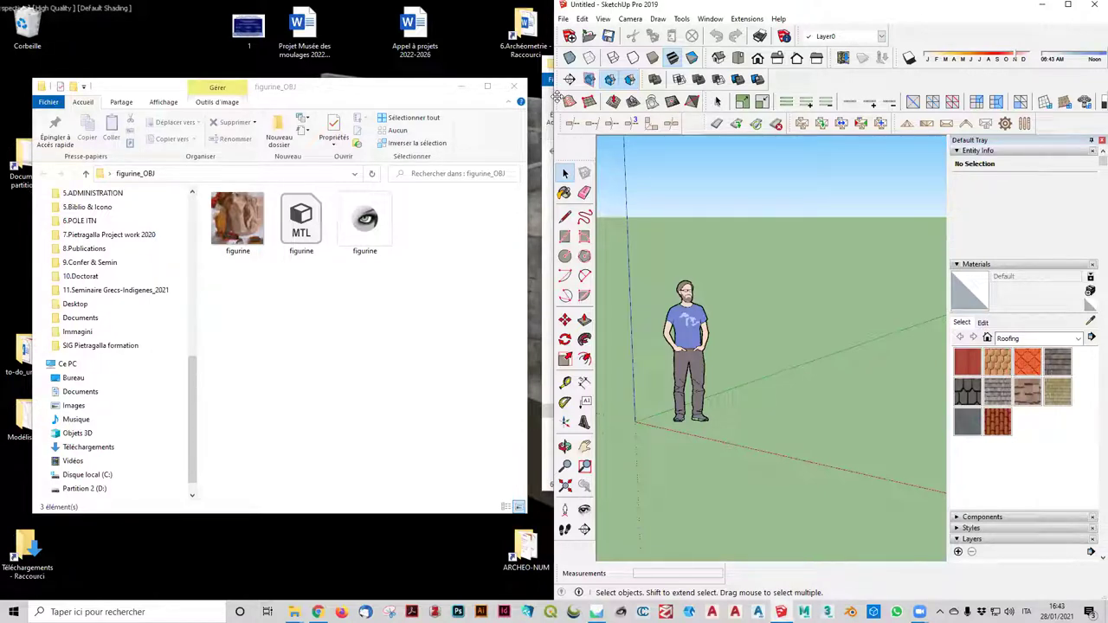
click(562, 18)
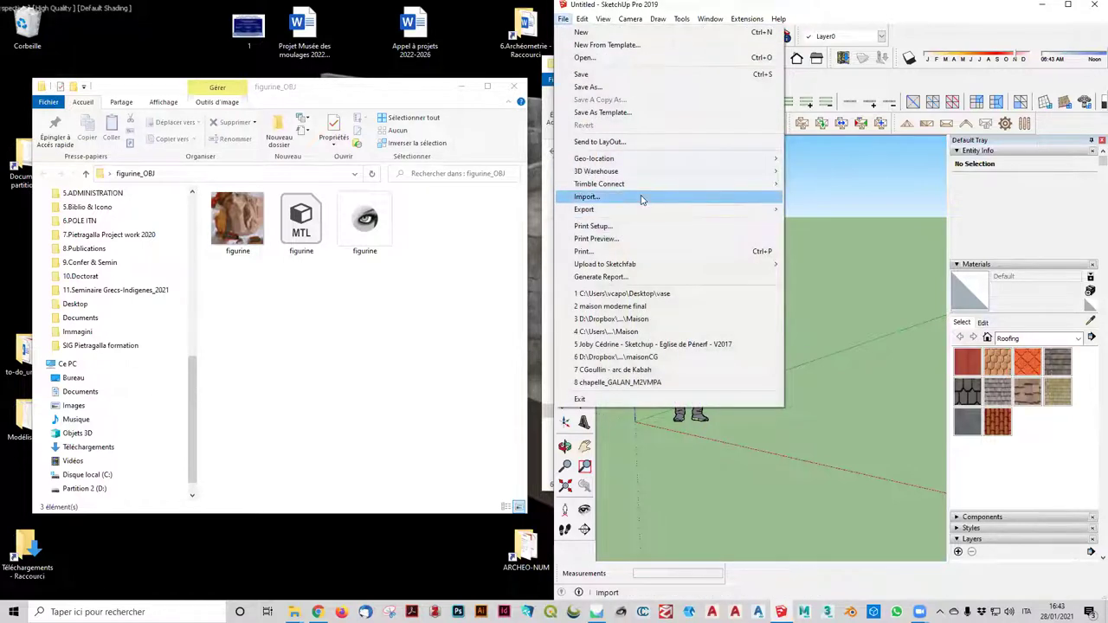
Start an OBJ import and select figurine in the figurine_OBJ folder
click(641, 198)
click(1037, 428)
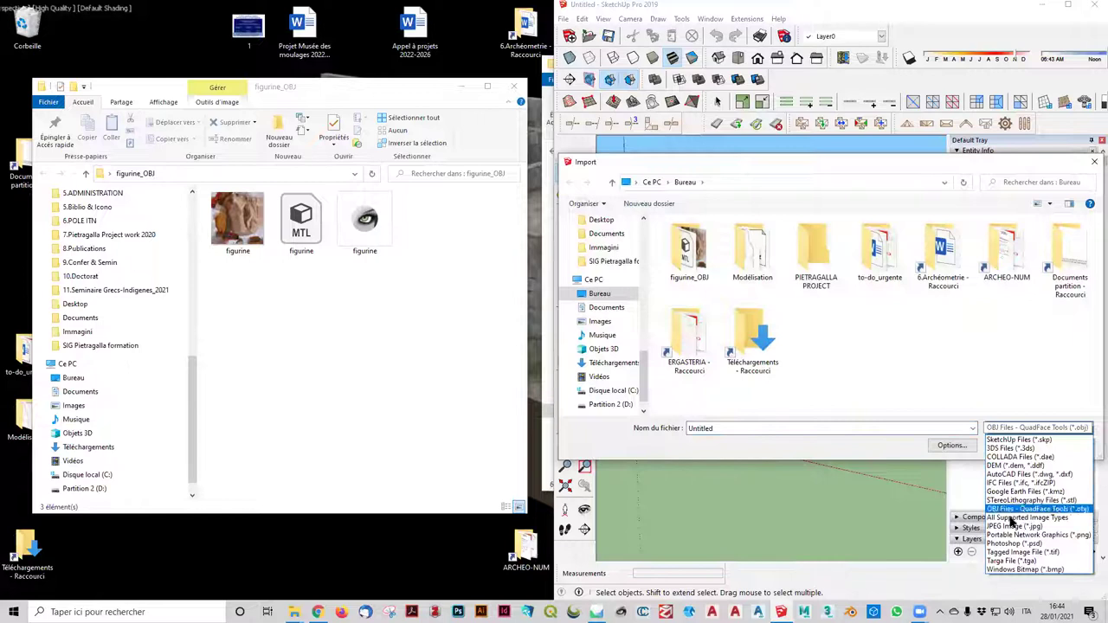
click(1011, 509)
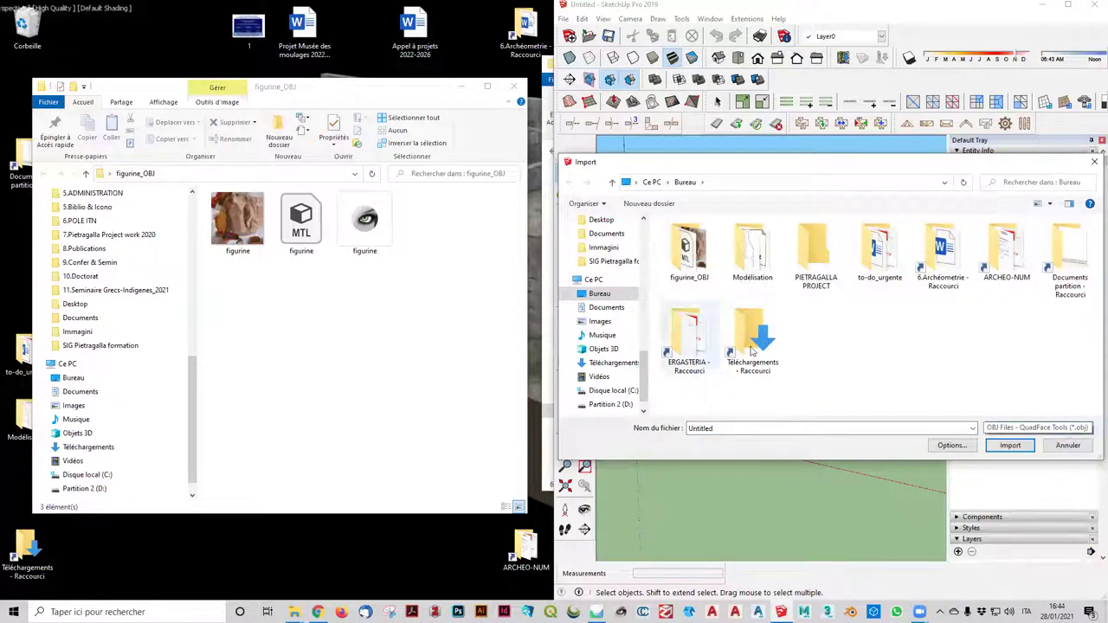
double_click(697, 248)
click(701, 248)
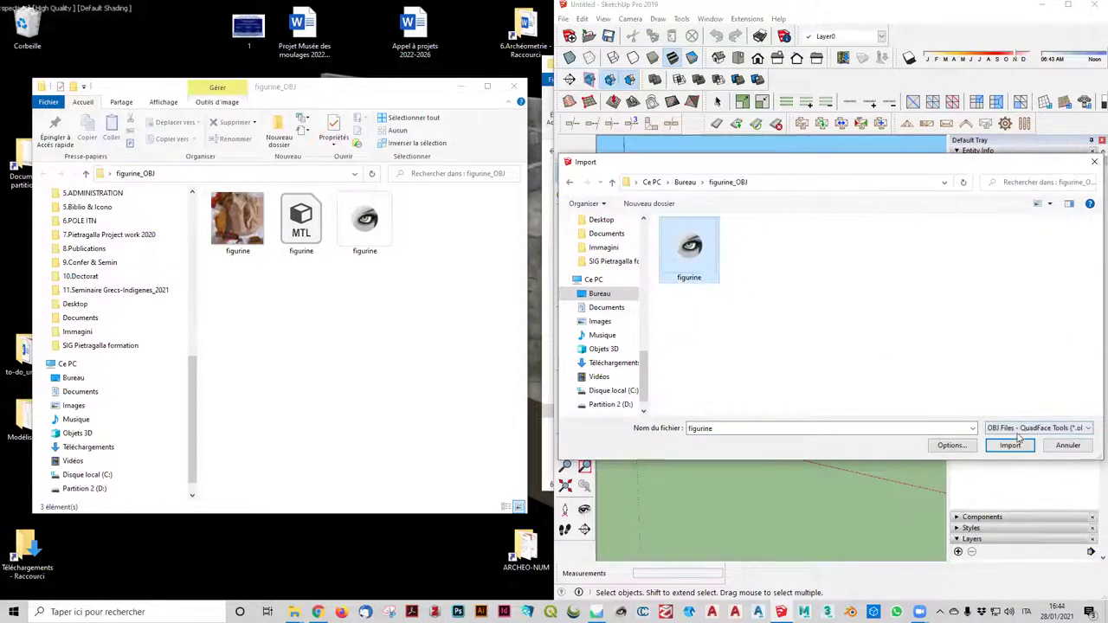
Keep Model Units in the OBJ import options, accept, then cancel the import
click(962, 448)
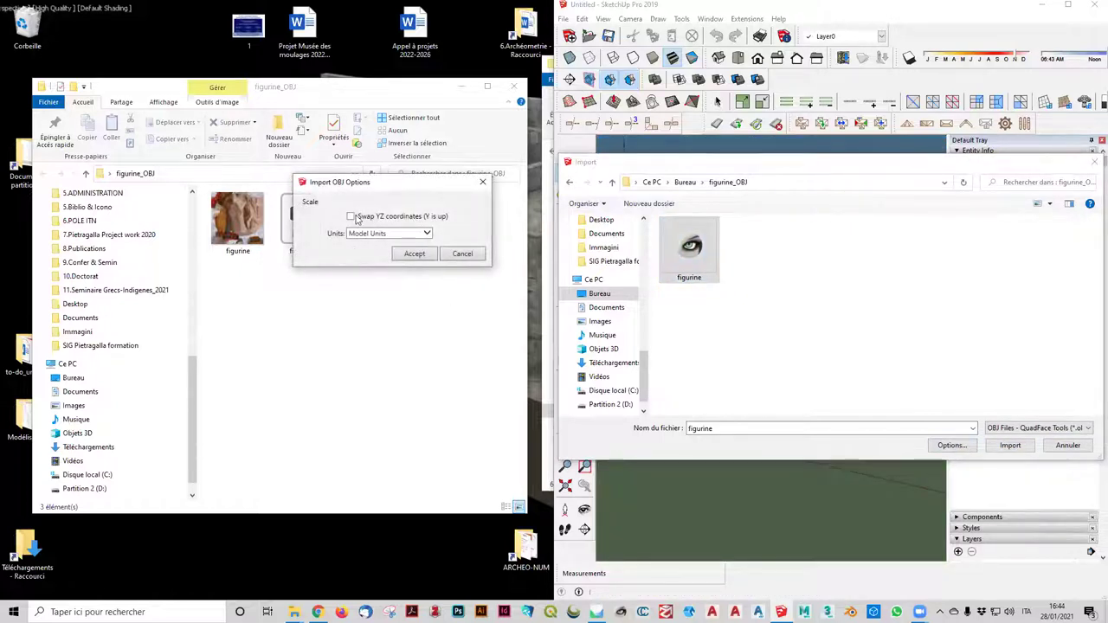
click(427, 236)
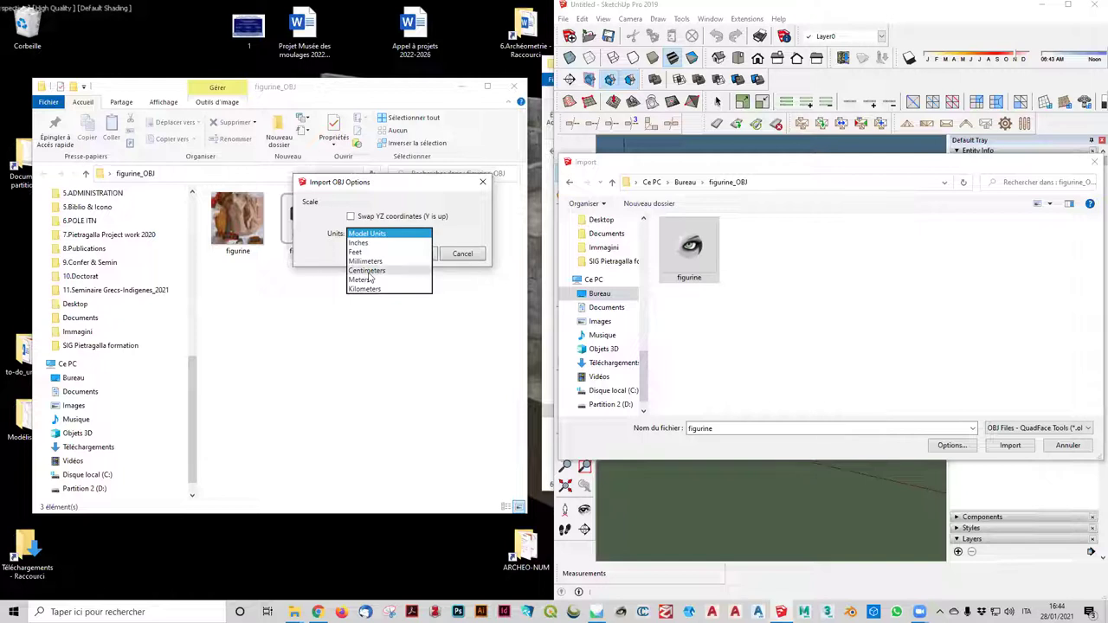
click(440, 202)
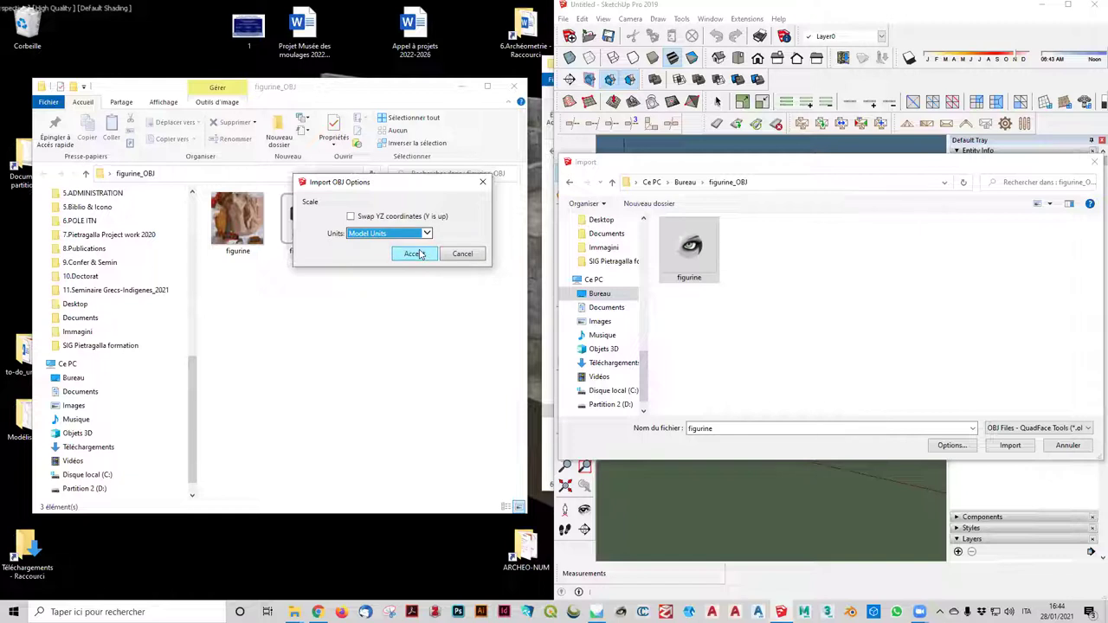
click(468, 253)
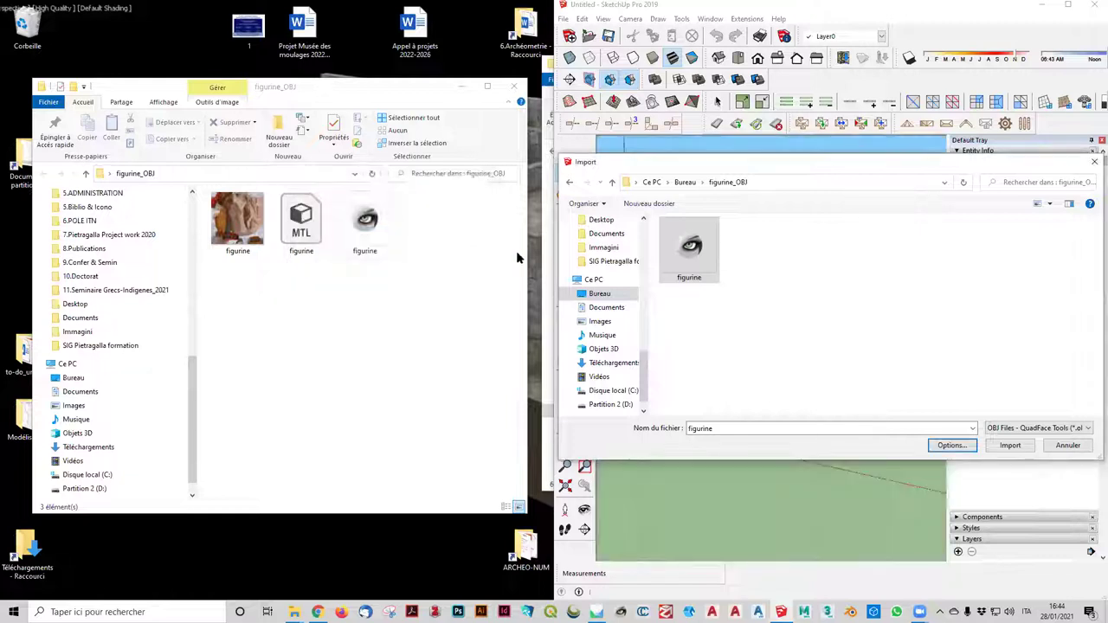
click(1092, 163)
click(710, 18)
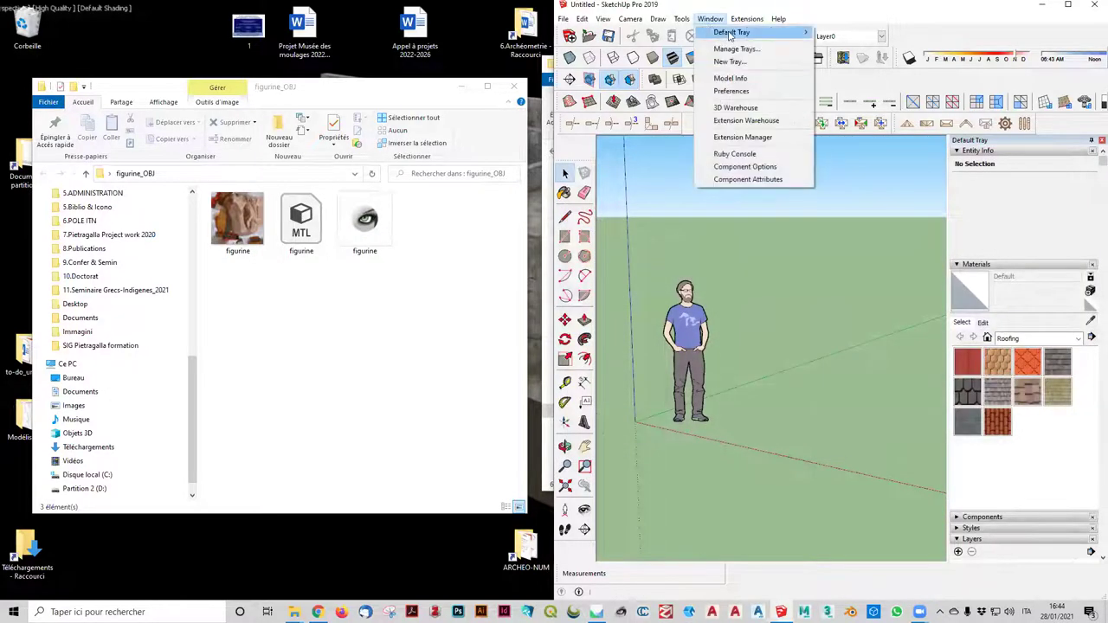
click(729, 78)
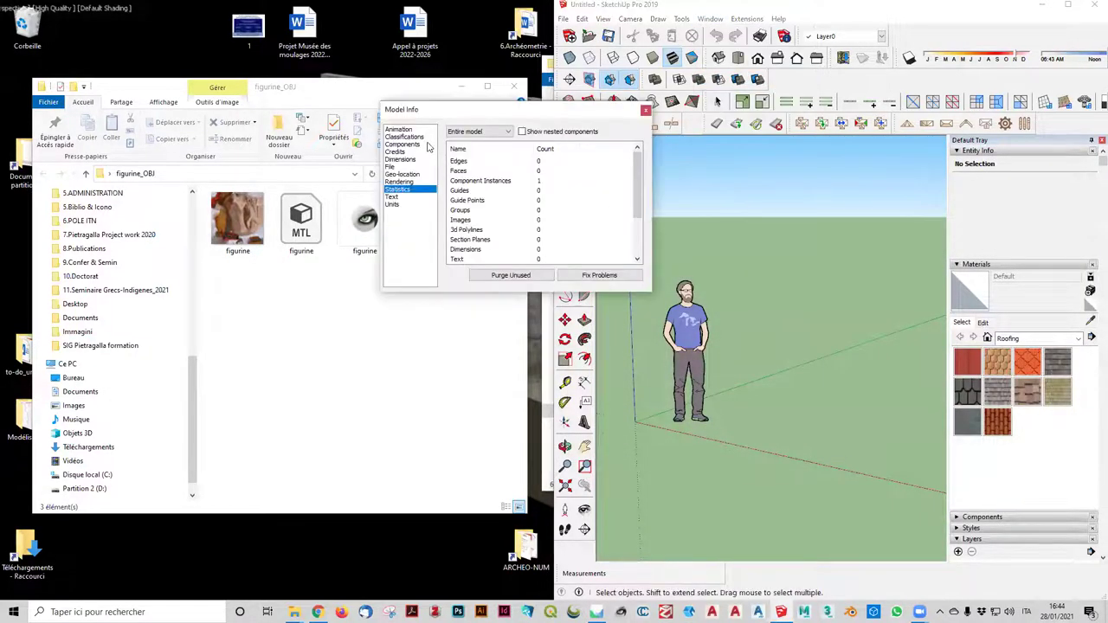
click(392, 205)
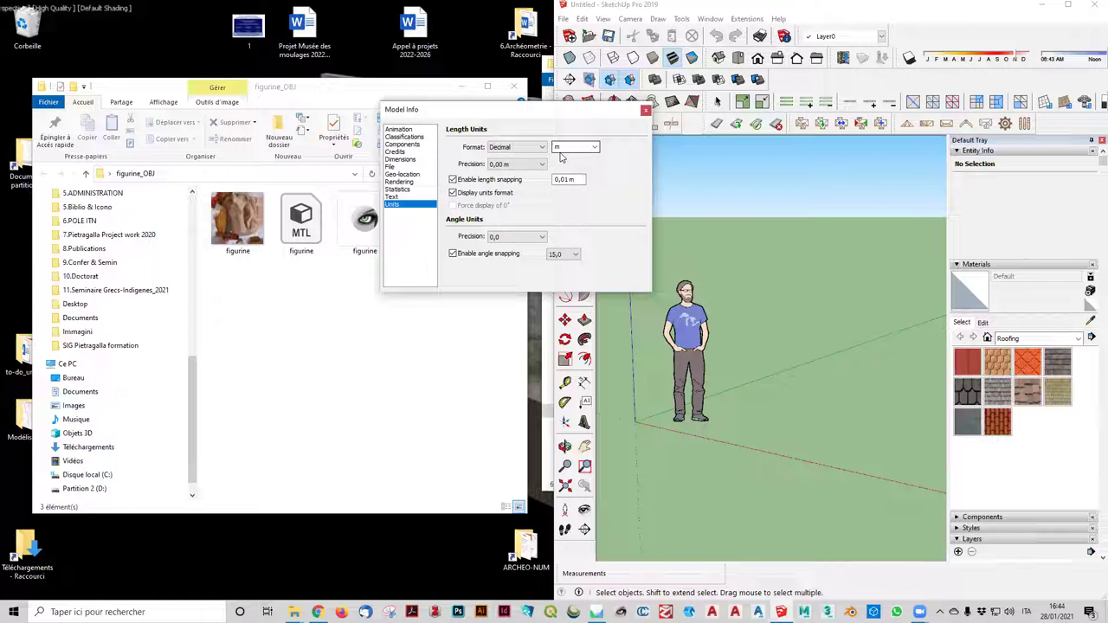
click(645, 110)
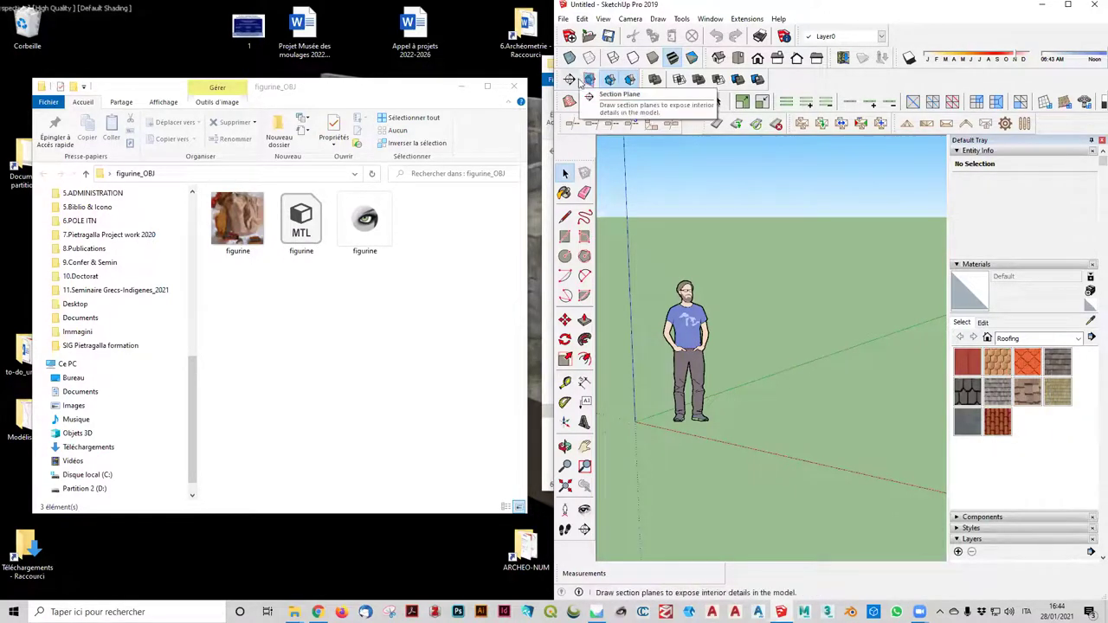
Import figurine.obj from the figurine_OBJ folder via File > Import
click(563, 18)
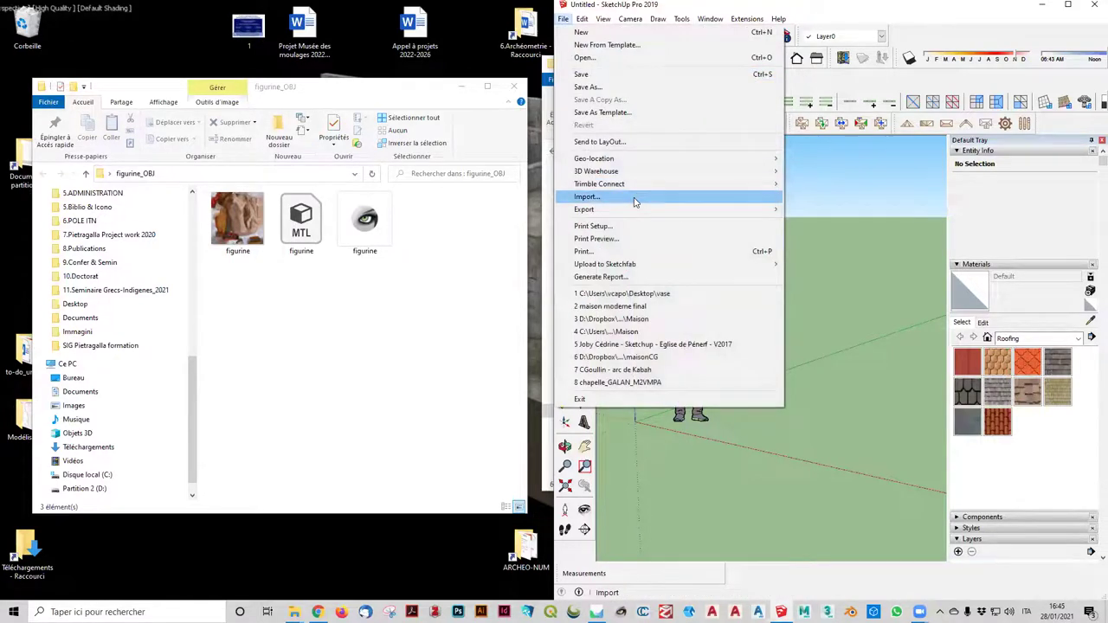
click(623, 198)
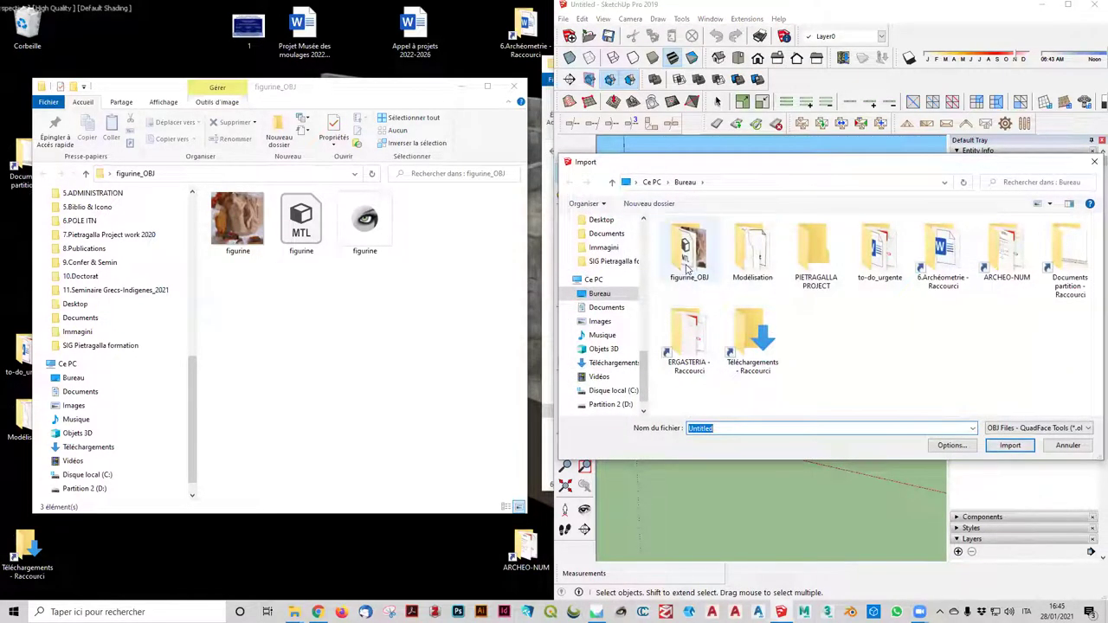
double_click(696, 253)
click(689, 251)
click(1012, 444)
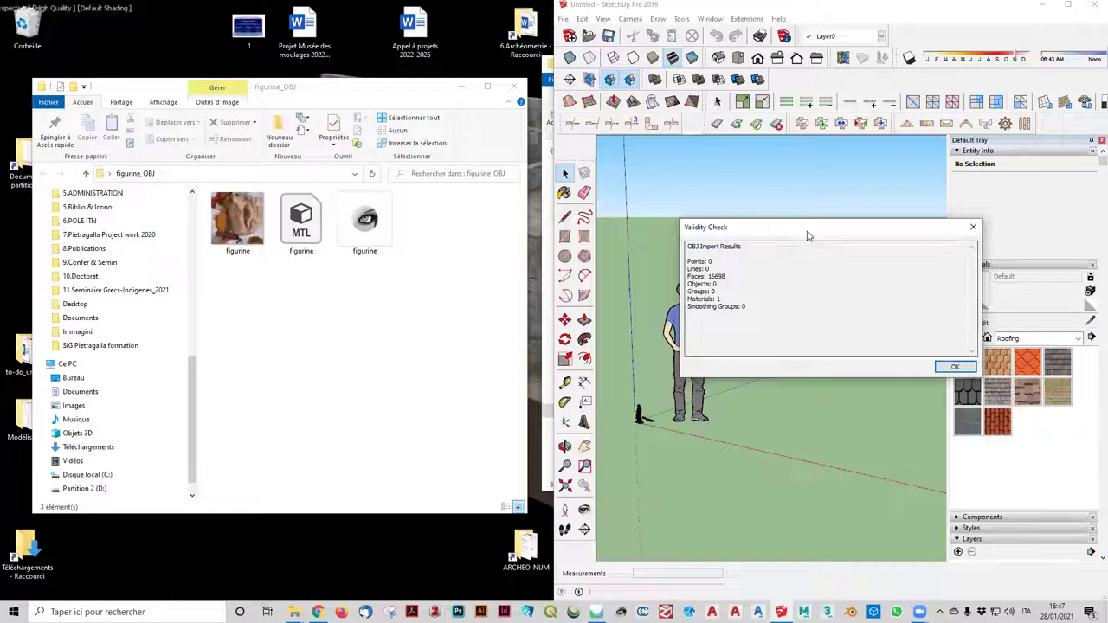
Check the report's 16,698 faces and 1 material, then close it
drag(806, 231, 753, 203)
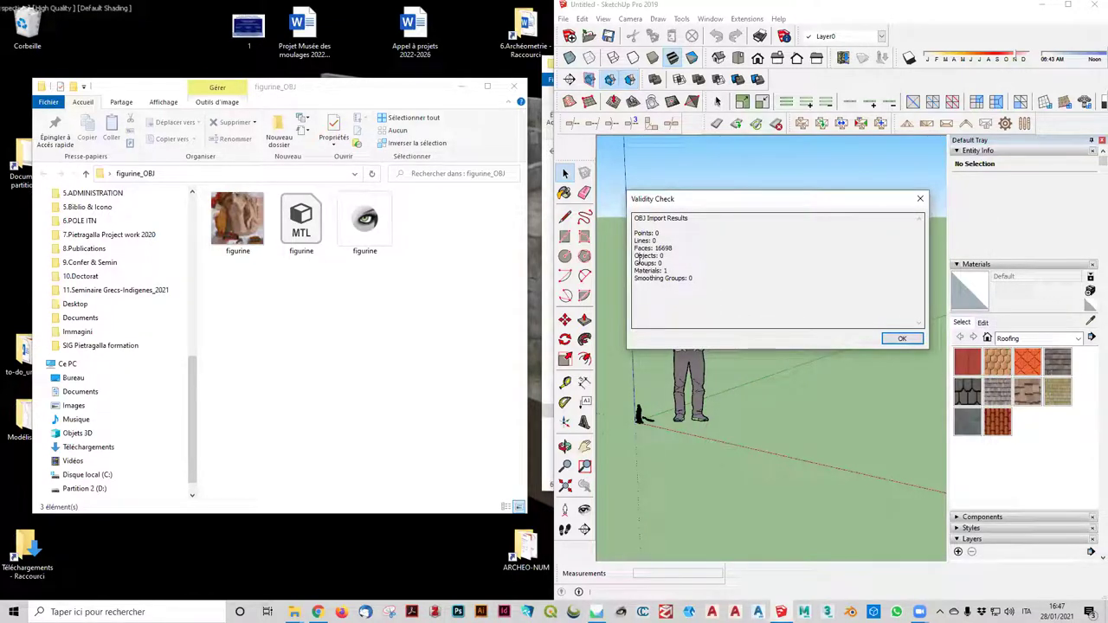
double_click(663, 248)
double_click(665, 271)
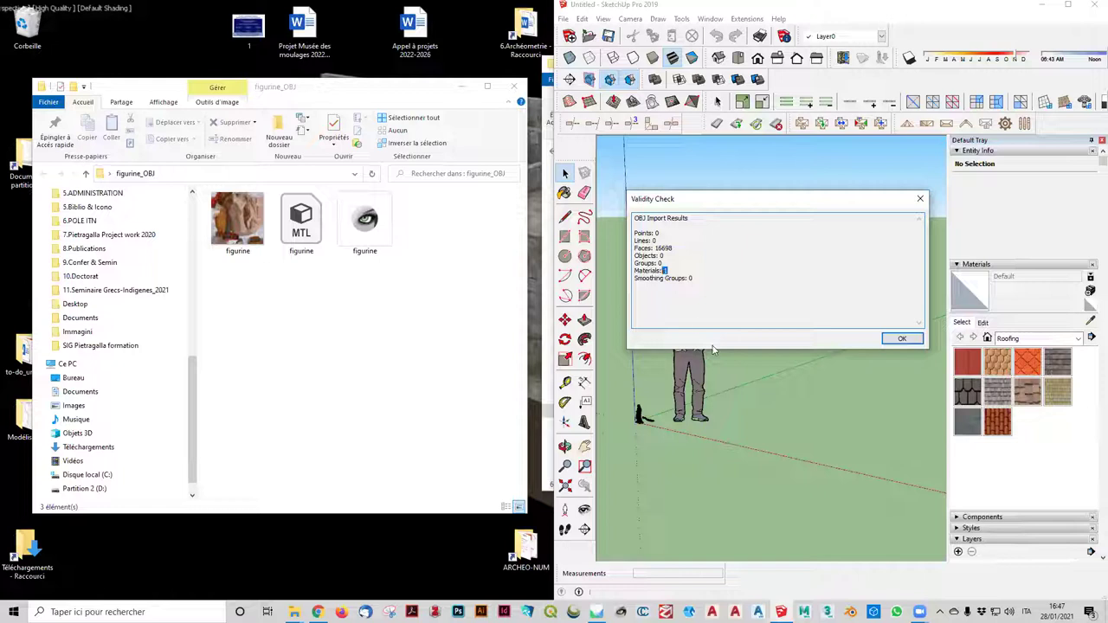
click(898, 341)
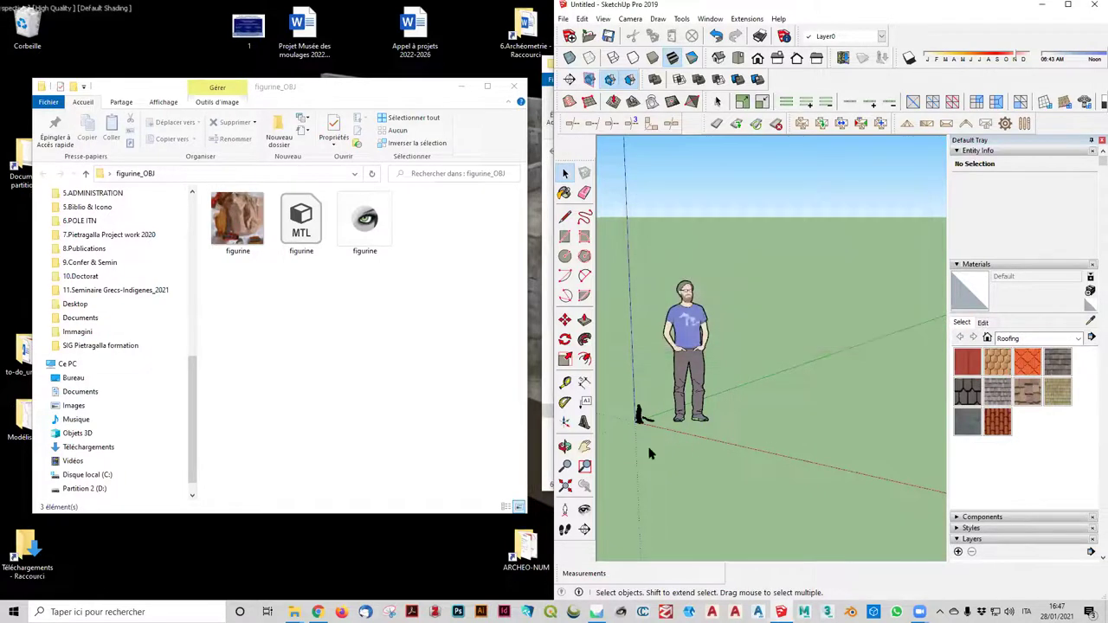
Orbit and zoom around the imported figurine to inspect it
scroll(653, 414, up, 4)
scroll(619, 433, up, 2)
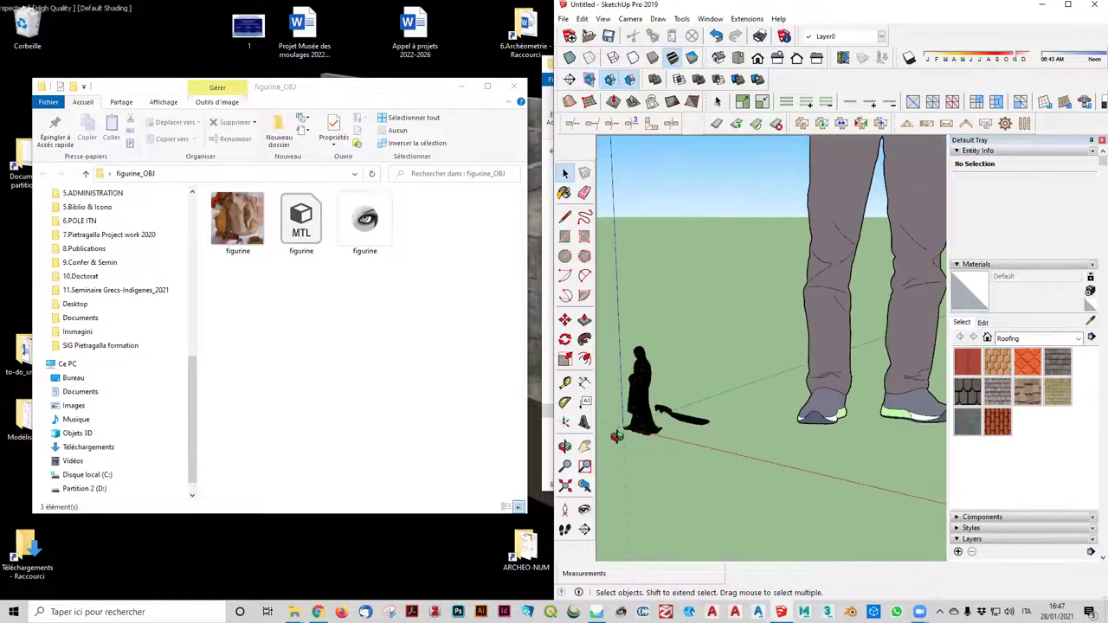
middle_drag(613, 435, 848, 432)
scroll(696, 459, up, 2)
scroll(701, 463, down, 2)
scroll(703, 467, down, 2)
scroll(701, 463, down, 2)
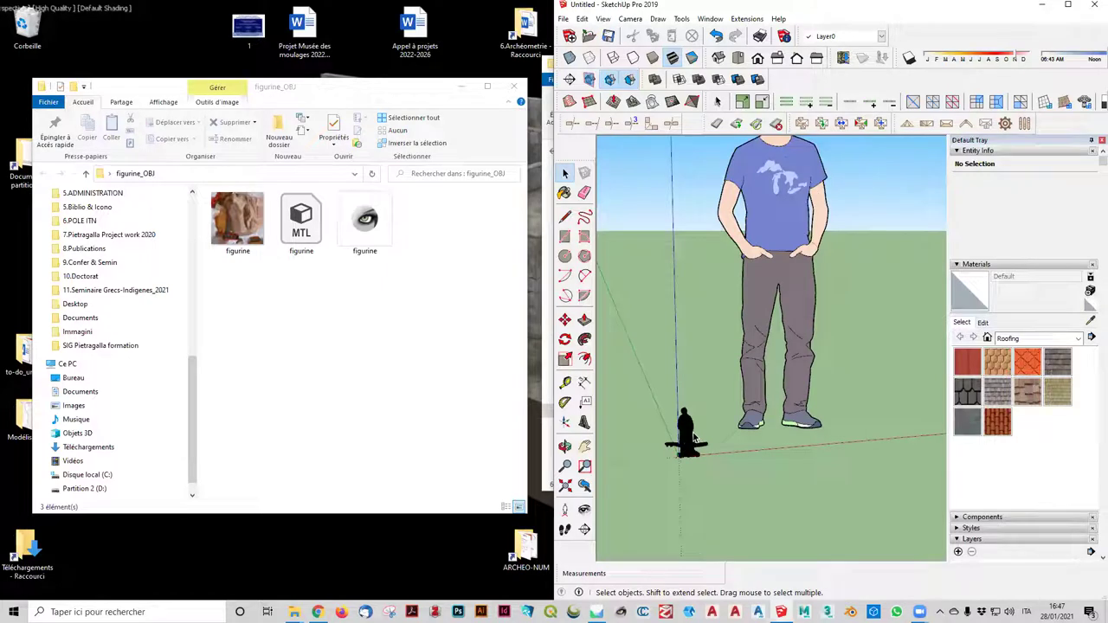
scroll(691, 441, up, 2)
scroll(697, 433, up, 2)
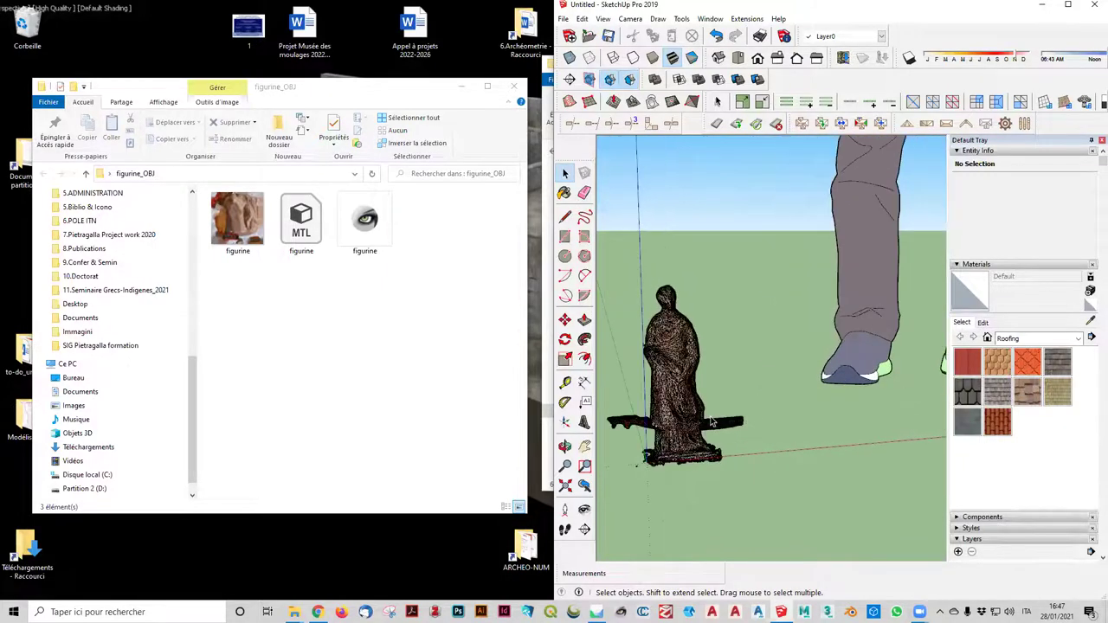
scroll(706, 425, up, 2)
scroll(720, 400, down, 3)
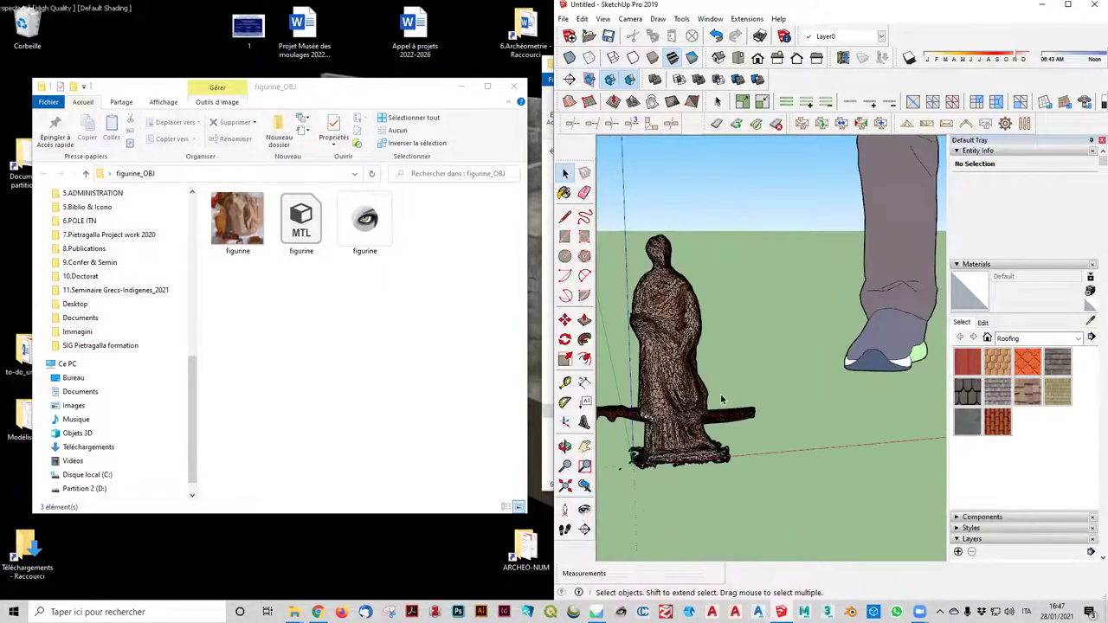
middle_drag(720, 400, 696, 450)
scroll(655, 380, up, 1)
scroll(655, 381, up, 2)
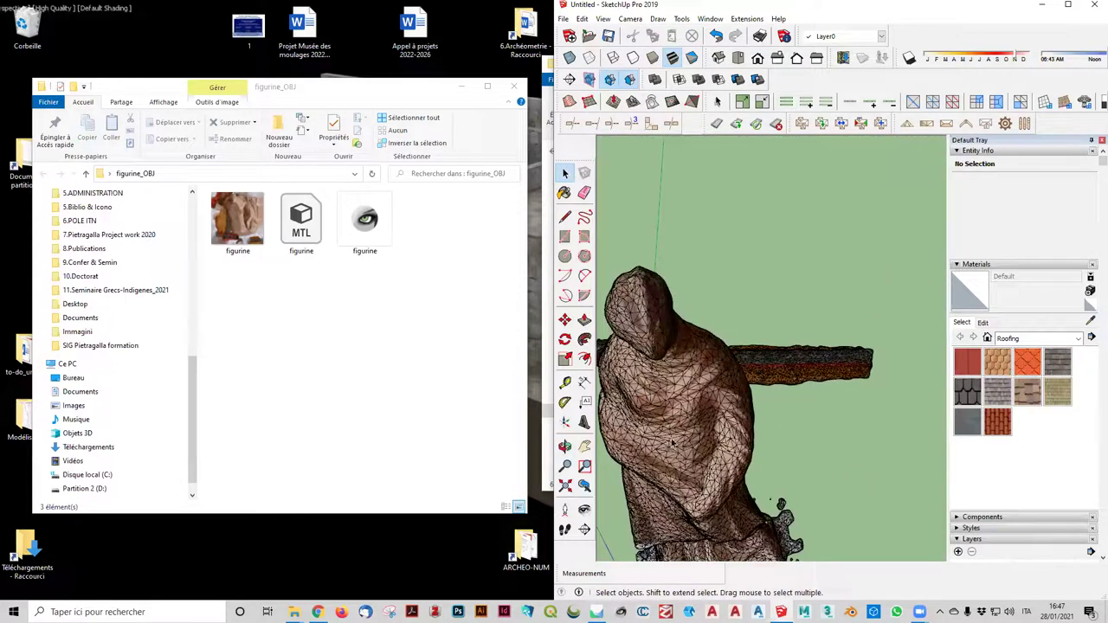
scroll(655, 381, up, 2)
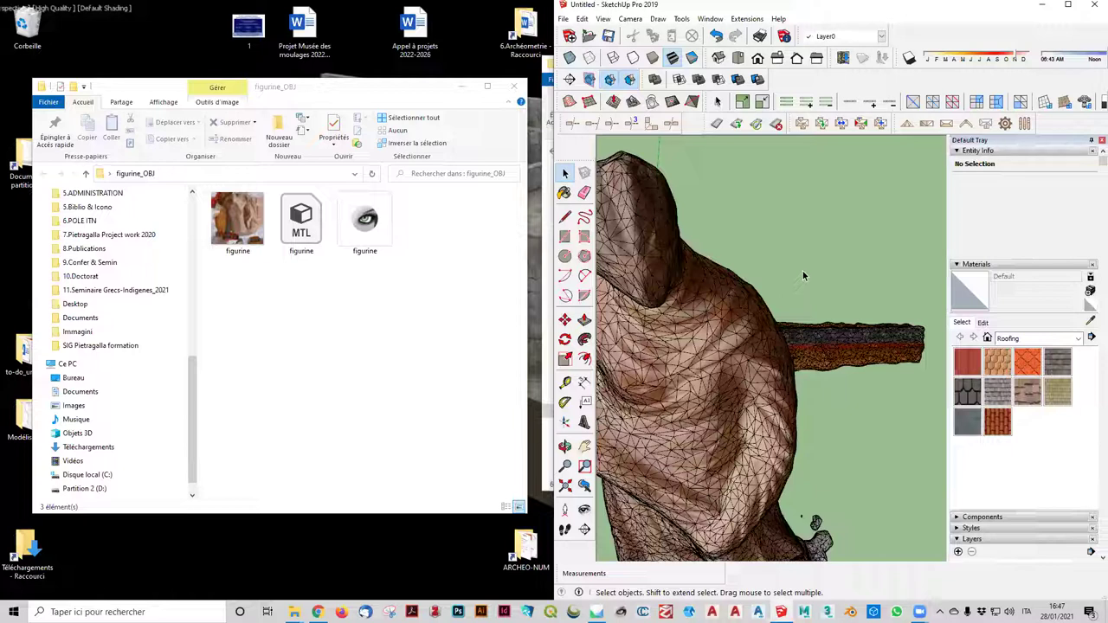
Show the figurine shaded without textures and with mesh edges hidden
click(602, 19)
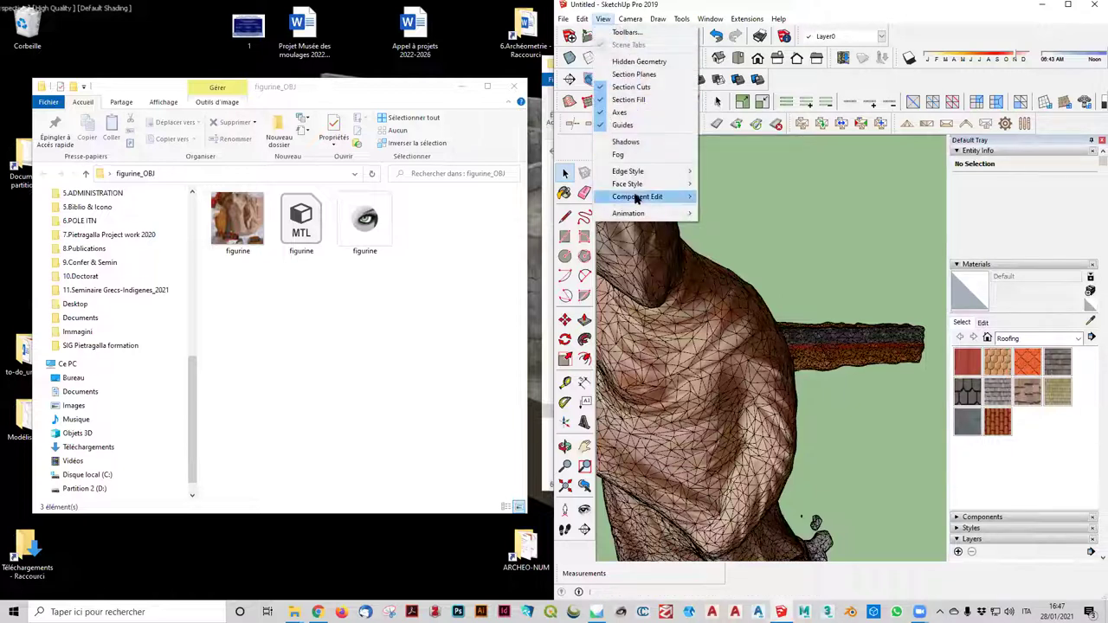
mouse_move(628, 183)
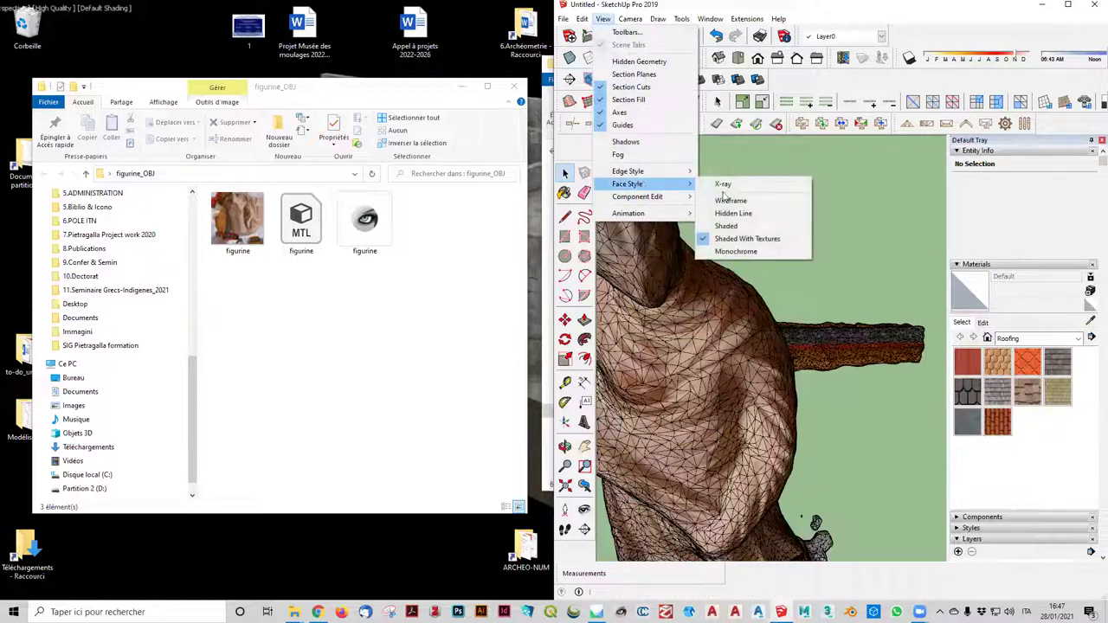
click(731, 225)
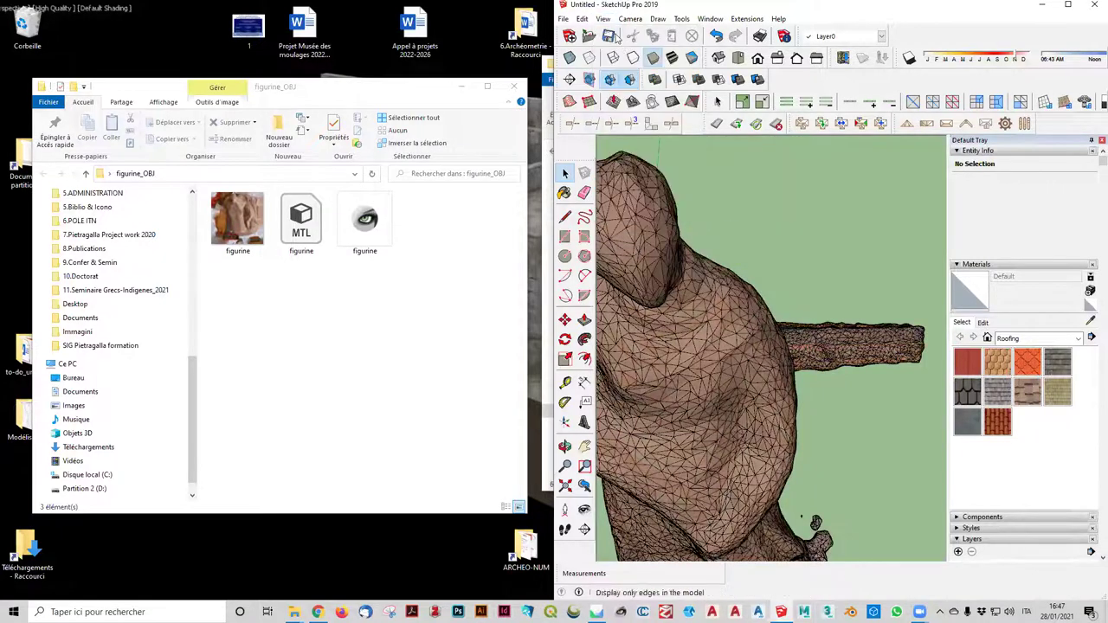
click(602, 18)
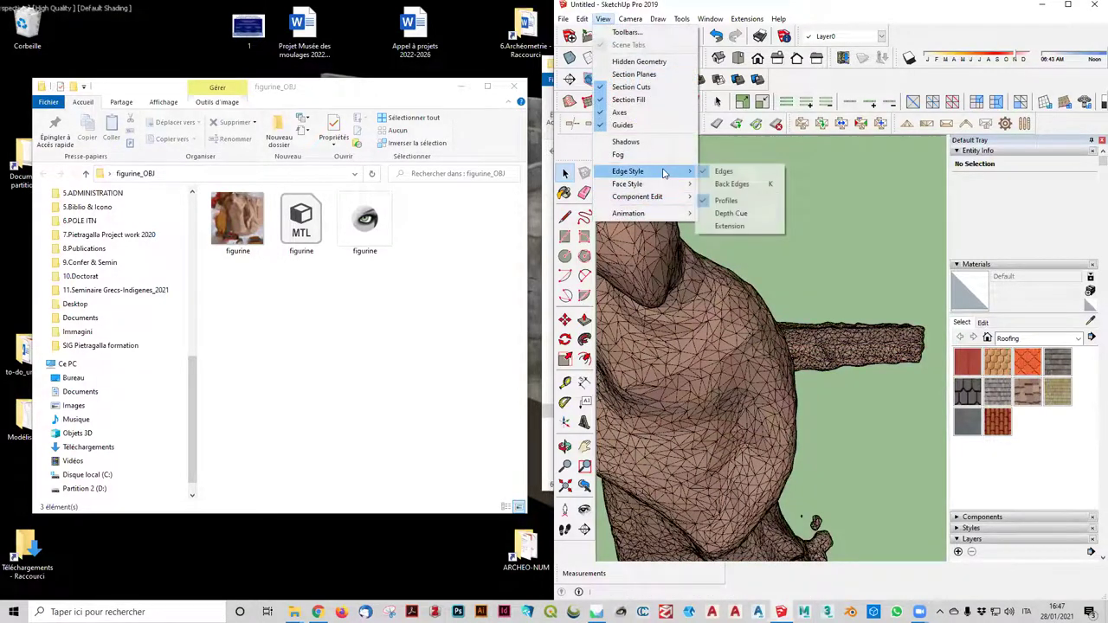
mouse_move(627, 170)
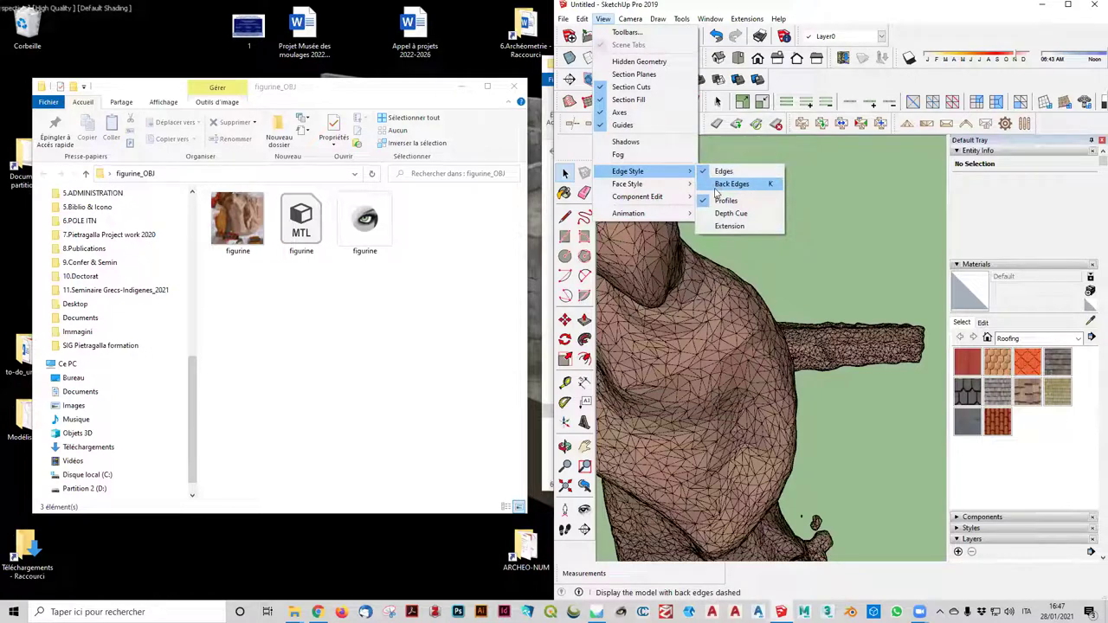
click(702, 173)
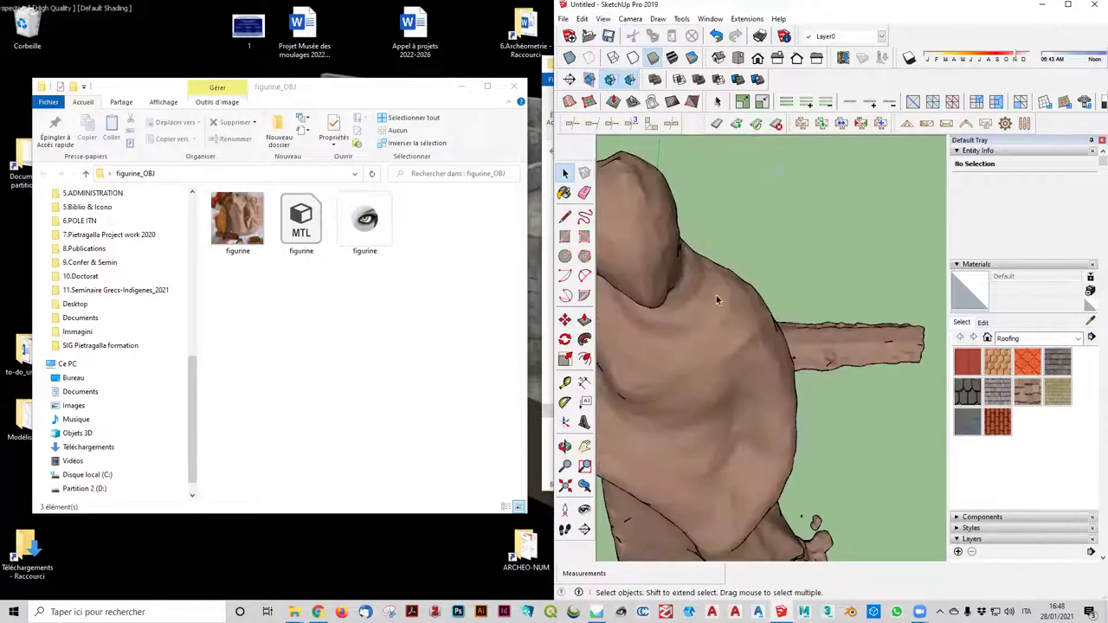
scroll(716, 294, down, 3)
mouse_move(718, 295)
middle_down()
mouse_move(699, 301)
mouse_move(710, 204)
middle_up()
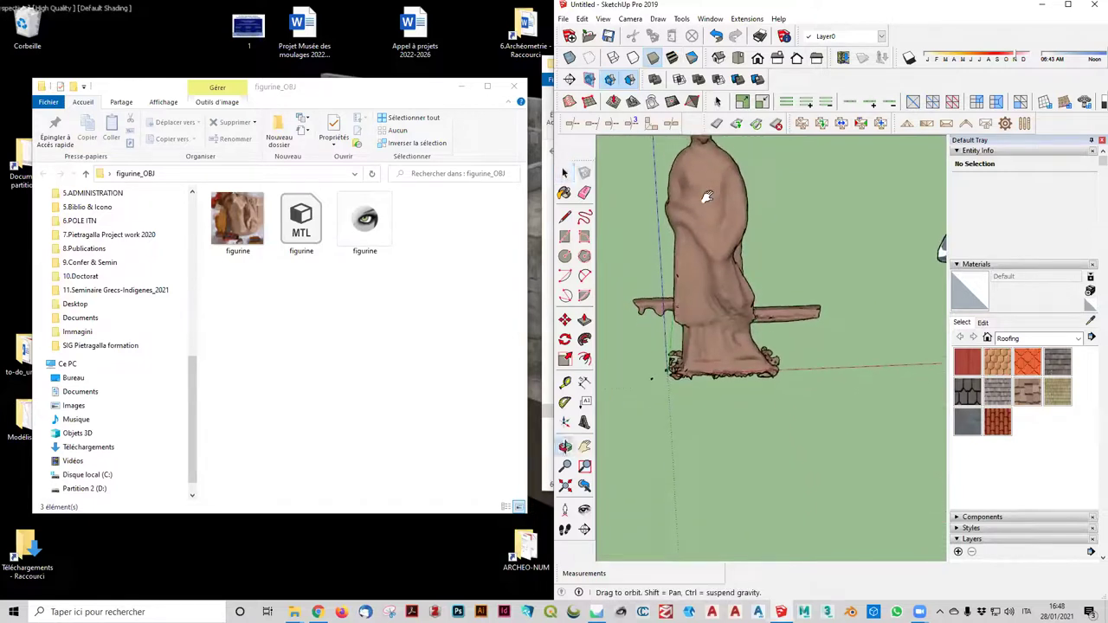
scroll(710, 201, down, 2)
scroll(708, 149, up, 2)
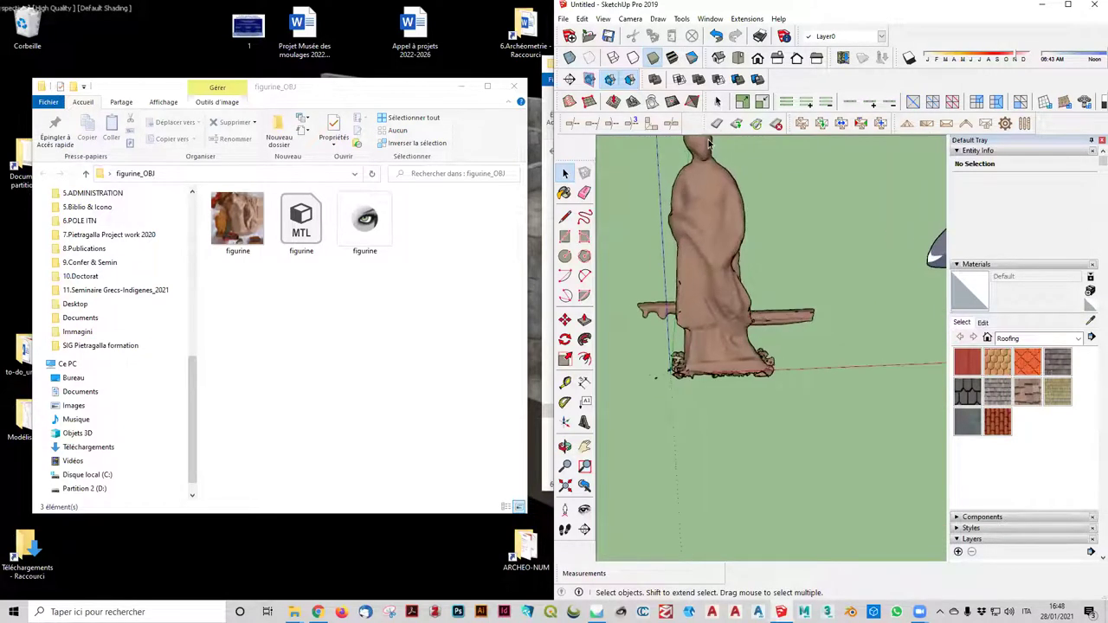
scroll(708, 151, up, 2)
scroll(707, 154, up, 2)
scroll(706, 154, up, 1)
scroll(705, 294, down, 2)
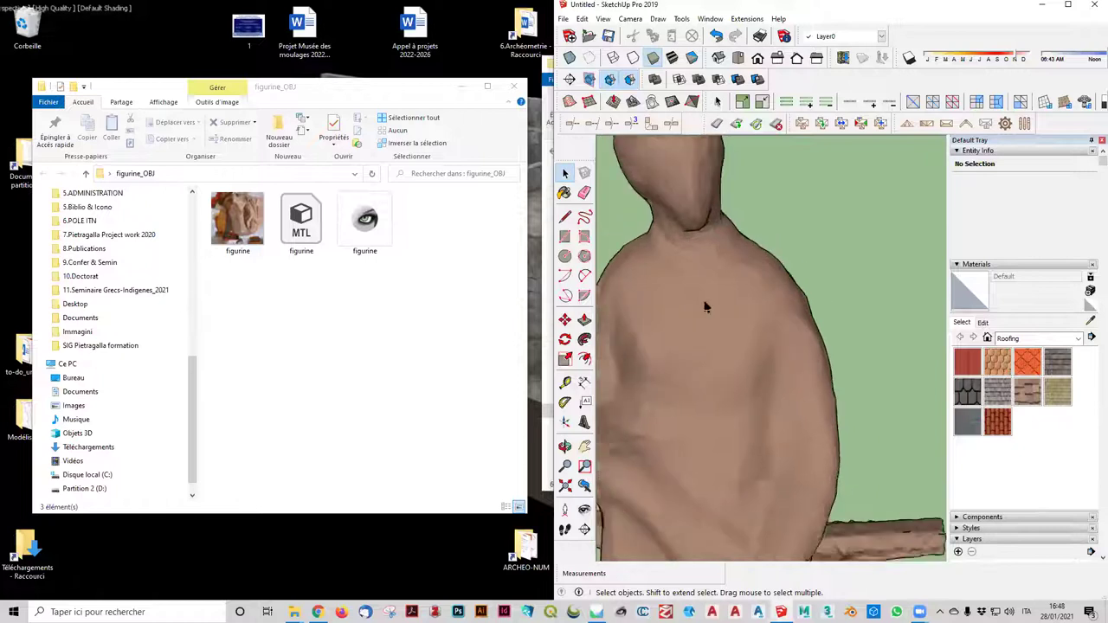
scroll(705, 296, down, 2)
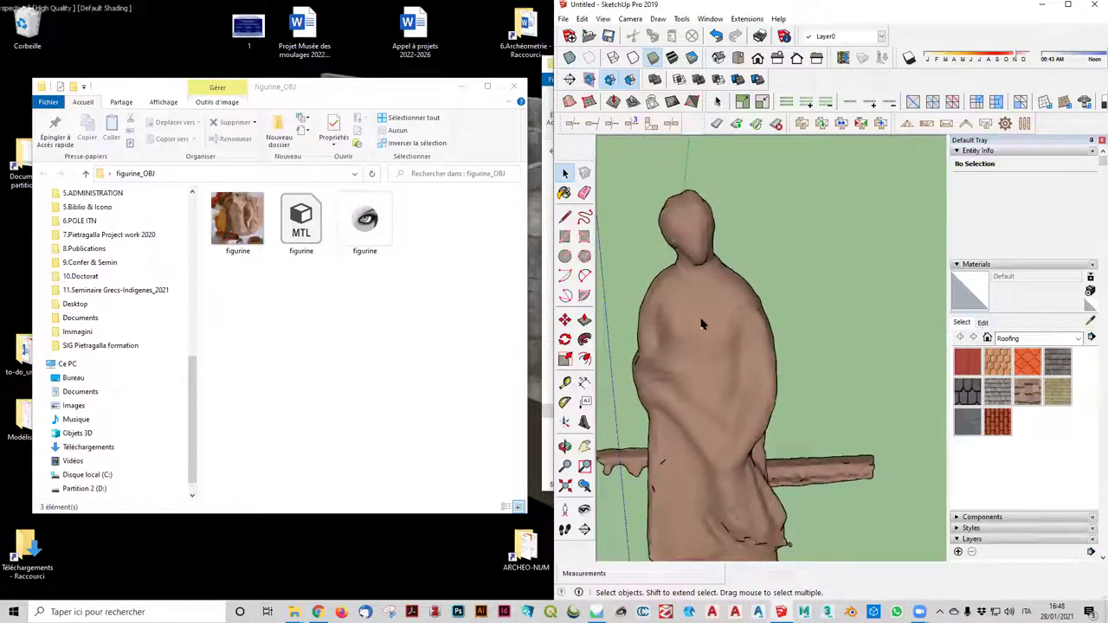
scroll(697, 320, up, 2)
scroll(672, 294, up, 2)
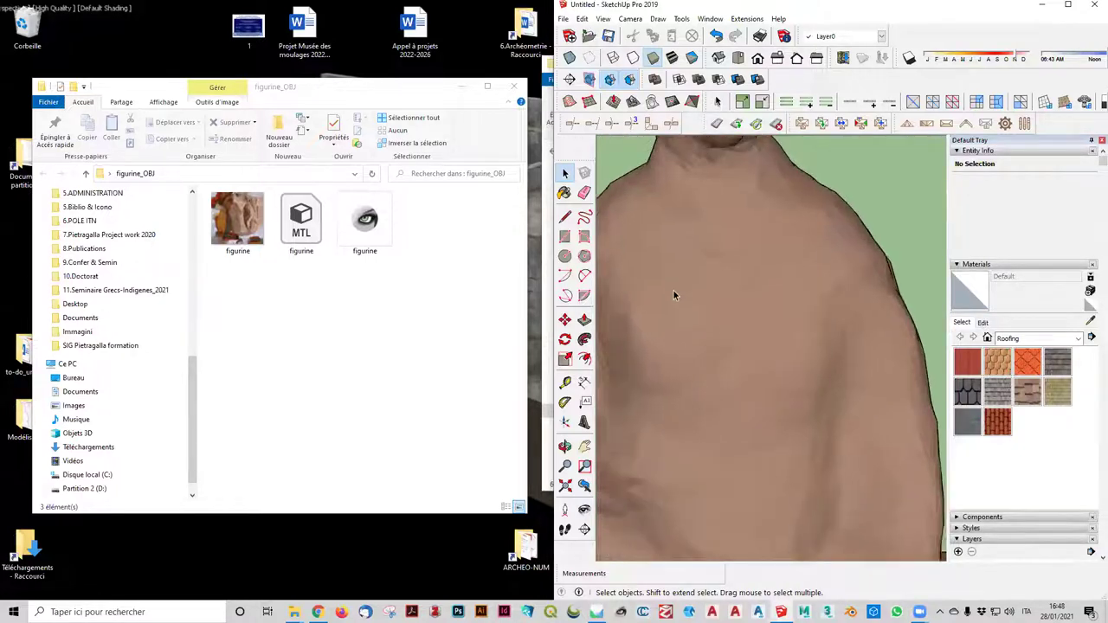
scroll(704, 303, up, 2)
scroll(704, 303, up, 1)
scroll(704, 303, down, 2)
scroll(704, 304, down, 2)
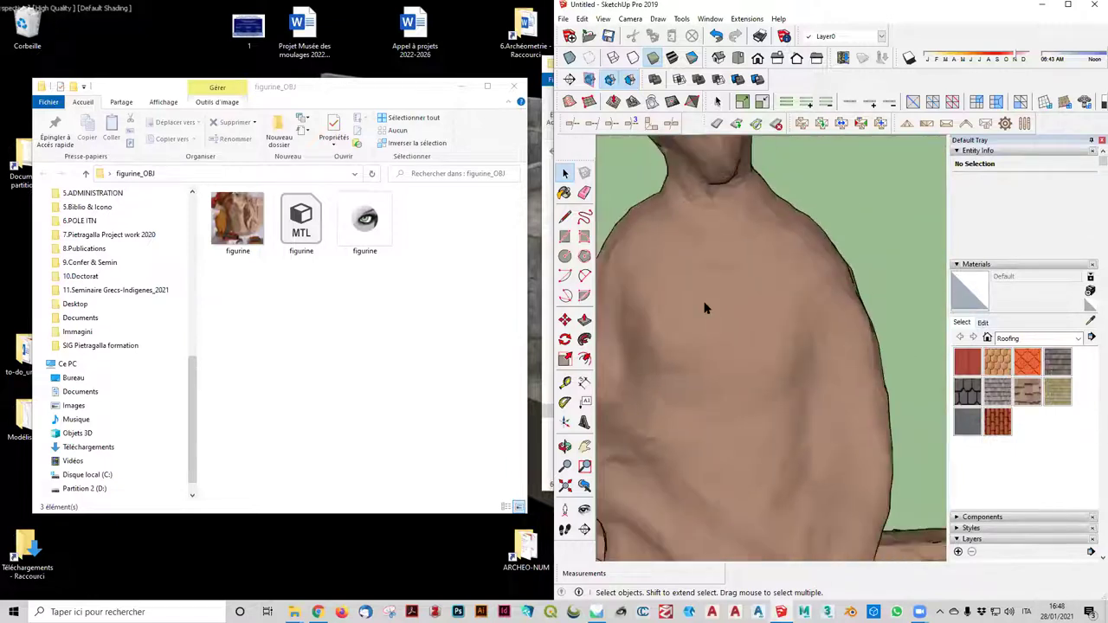
scroll(704, 308, down, 1)
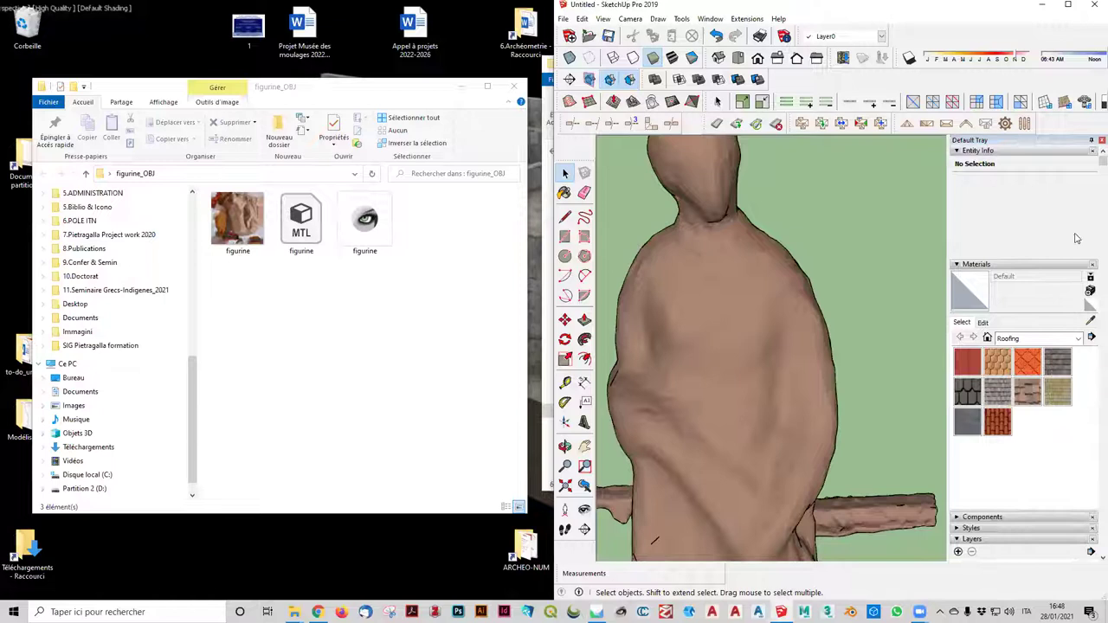
scroll(826, 400, down, 1)
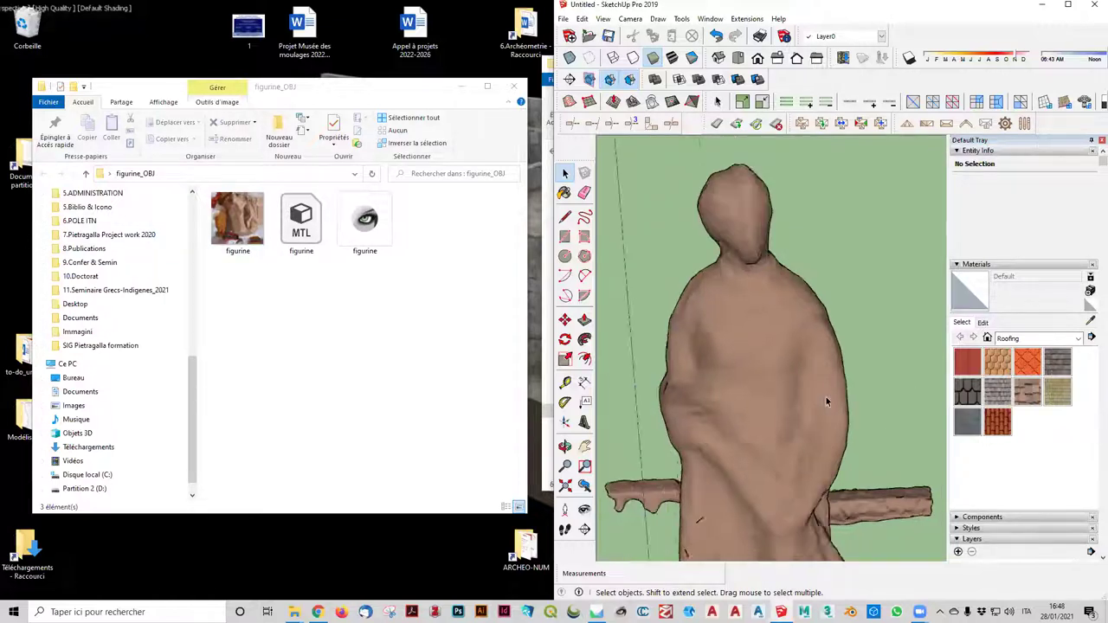
scroll(825, 401, down, 3)
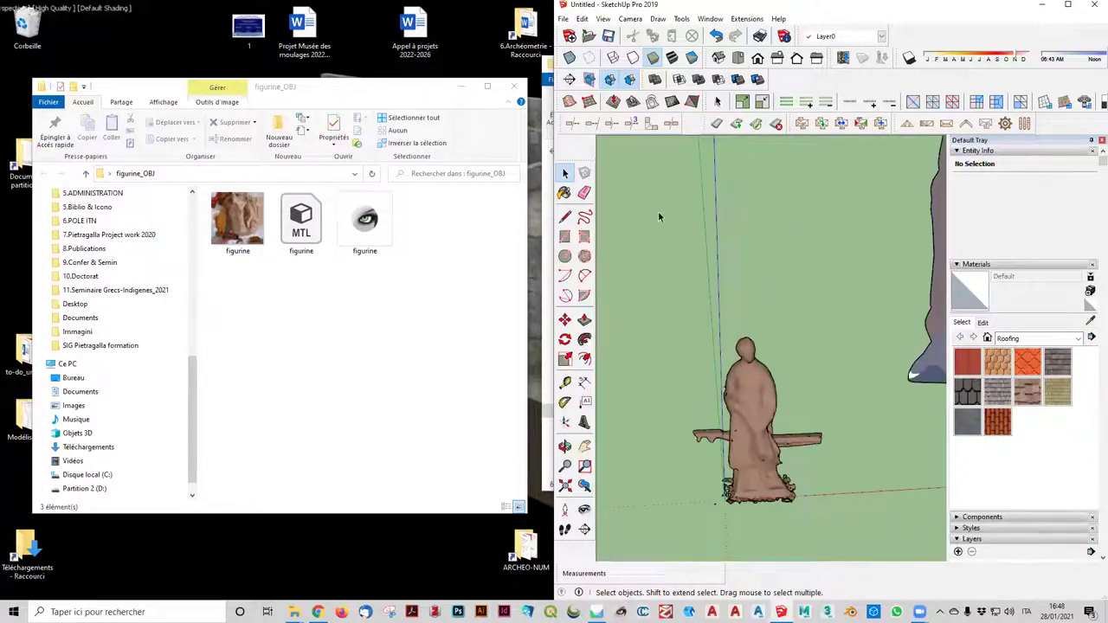
scroll(675, 274, up, 1)
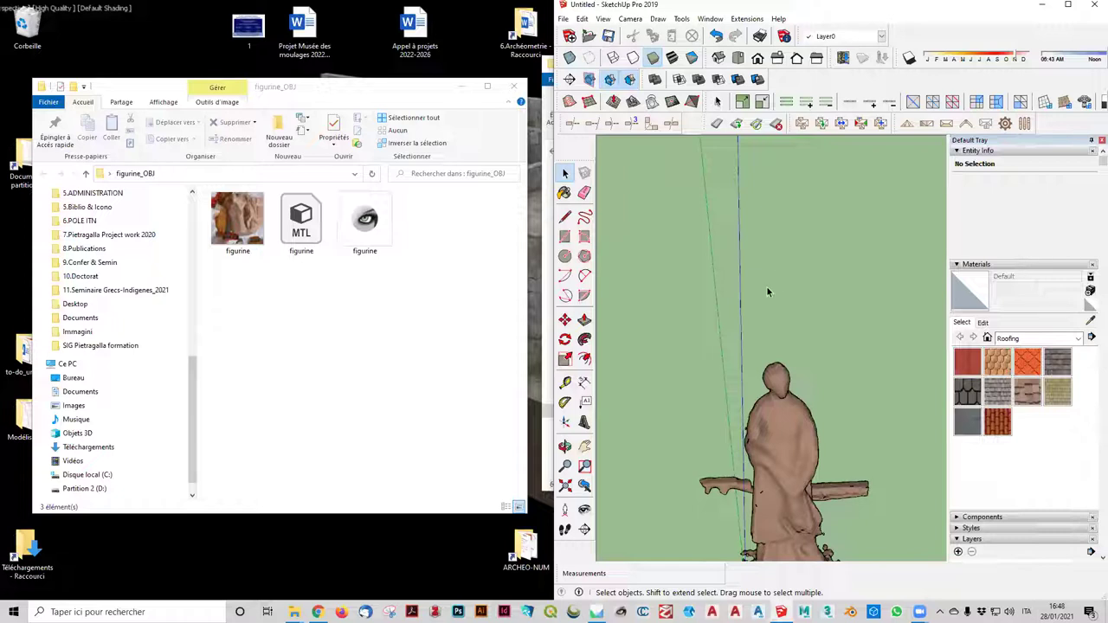
Undo the last action, then redo it to restore the figurine
key(ctrl+z)
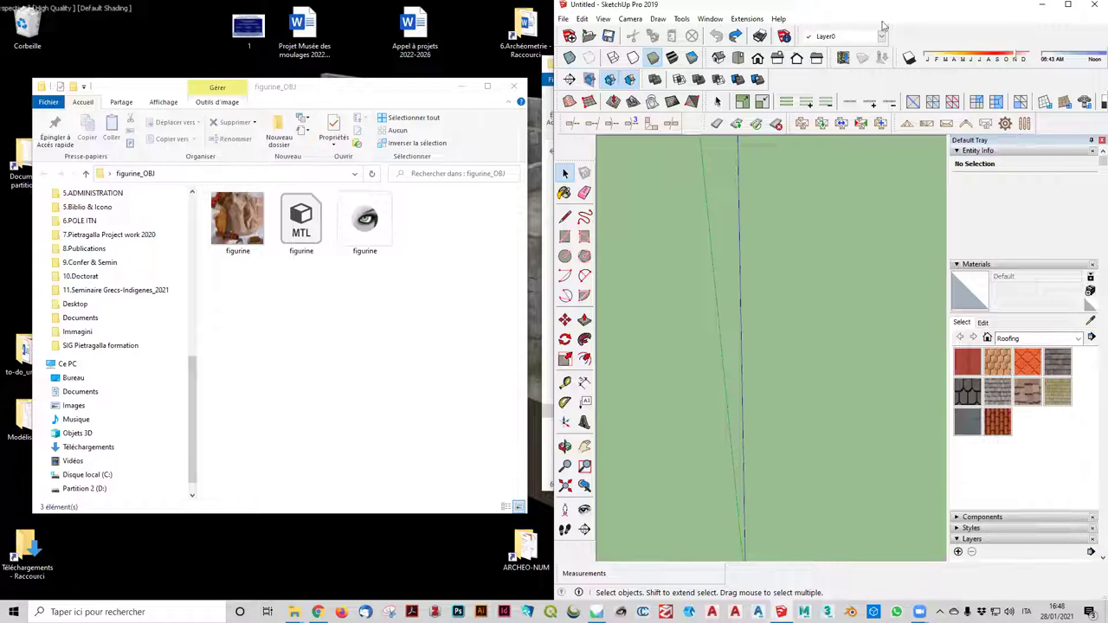
click(582, 18)
click(605, 41)
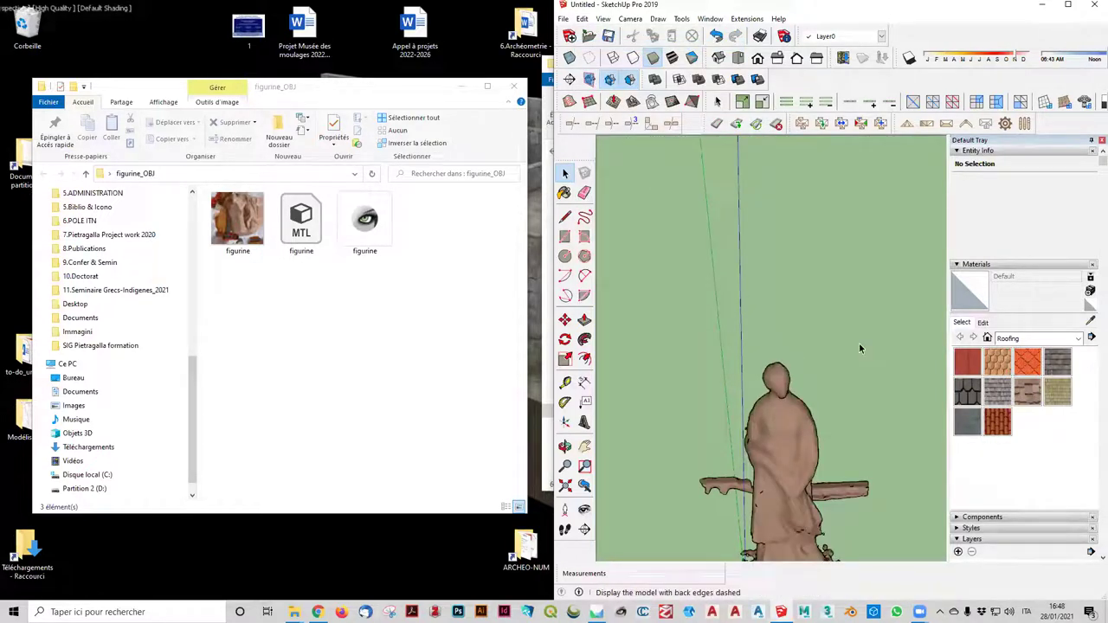
Orbit so the red axis shows, then switch to the Top view
middle_drag(858, 343, 887, 424)
scroll(863, 457, up, 2)
scroll(857, 430, up, 2)
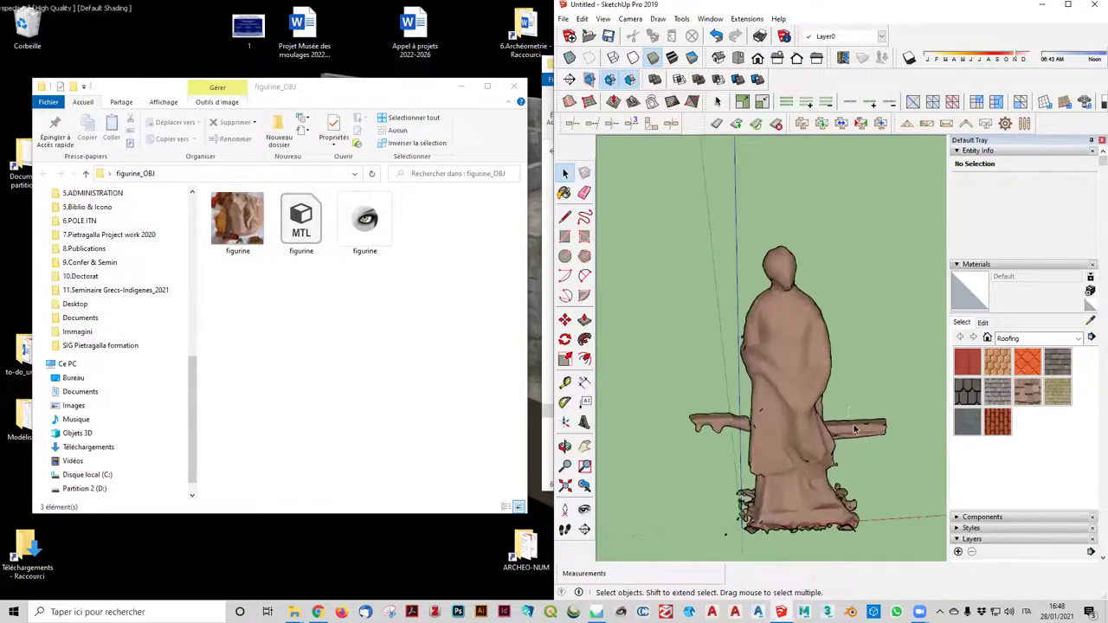
scroll(850, 413, up, 3)
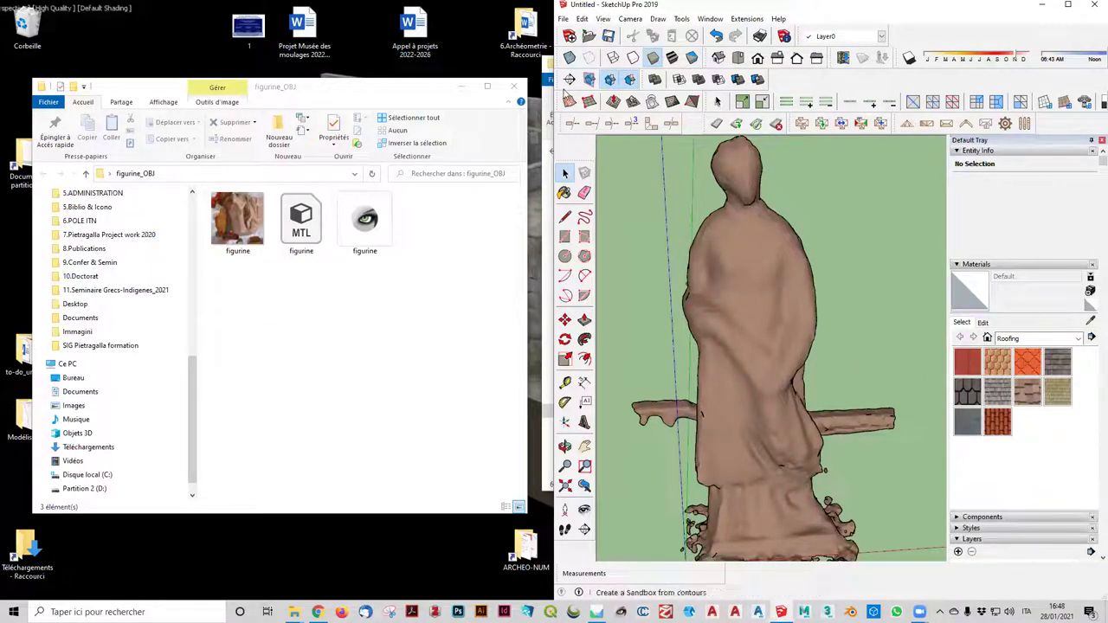
click(736, 60)
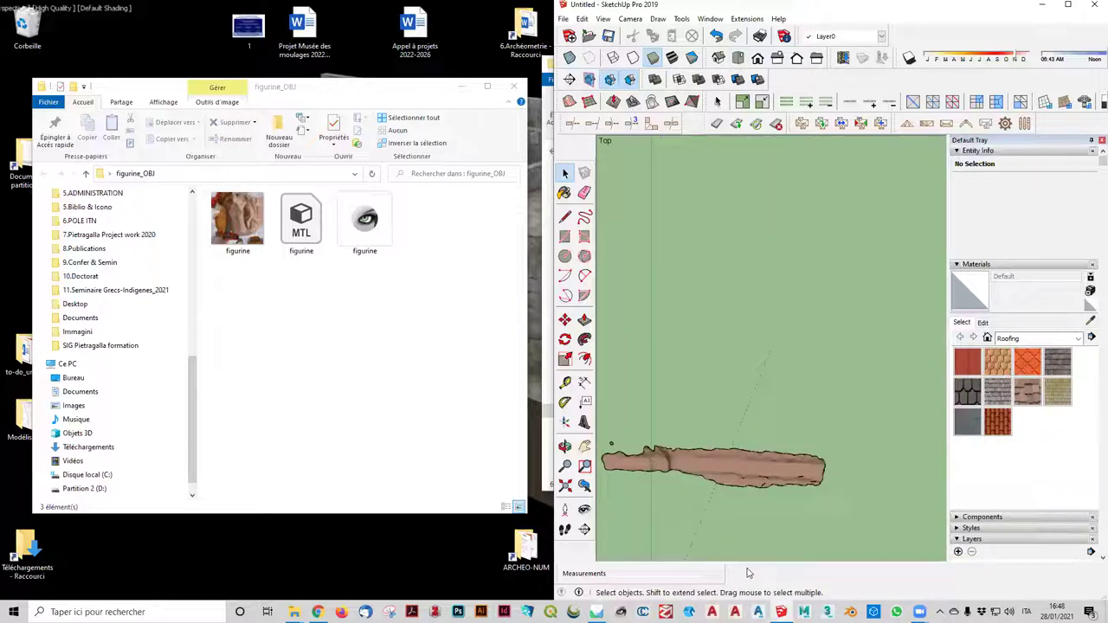
Zoom in on the figurine, maximize the SketchUp window, and show the View menu
scroll(743, 517, up, 1)
scroll(742, 487, up, 2)
scroll(777, 385, up, 2)
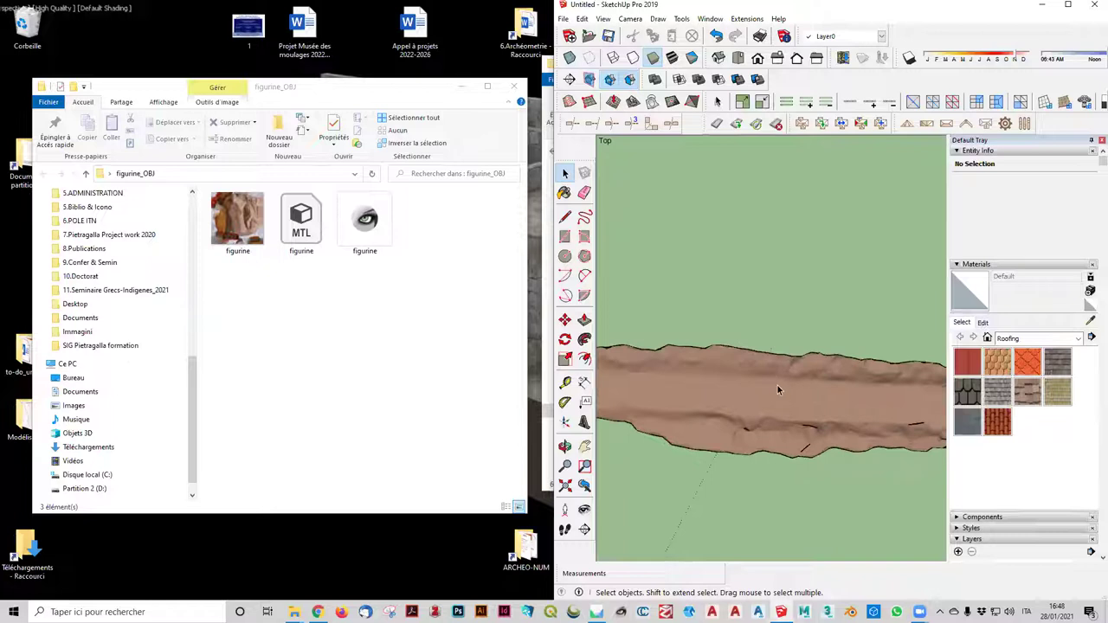
scroll(779, 387, up, 1)
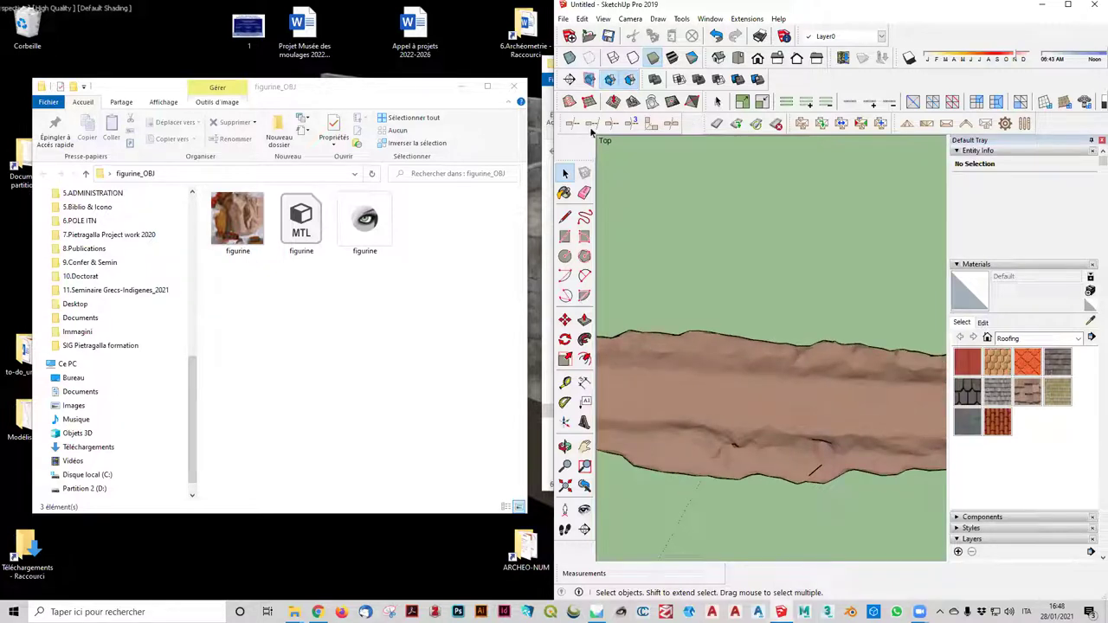
scroll(797, 252, down, 2)
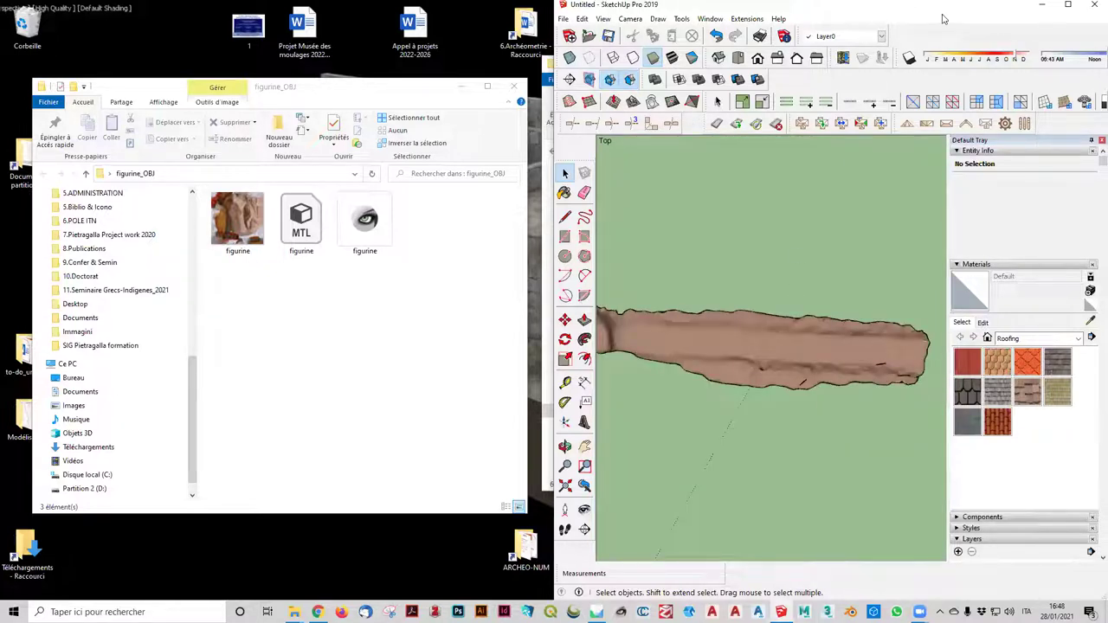
double_click(944, 18)
click(52, 69)
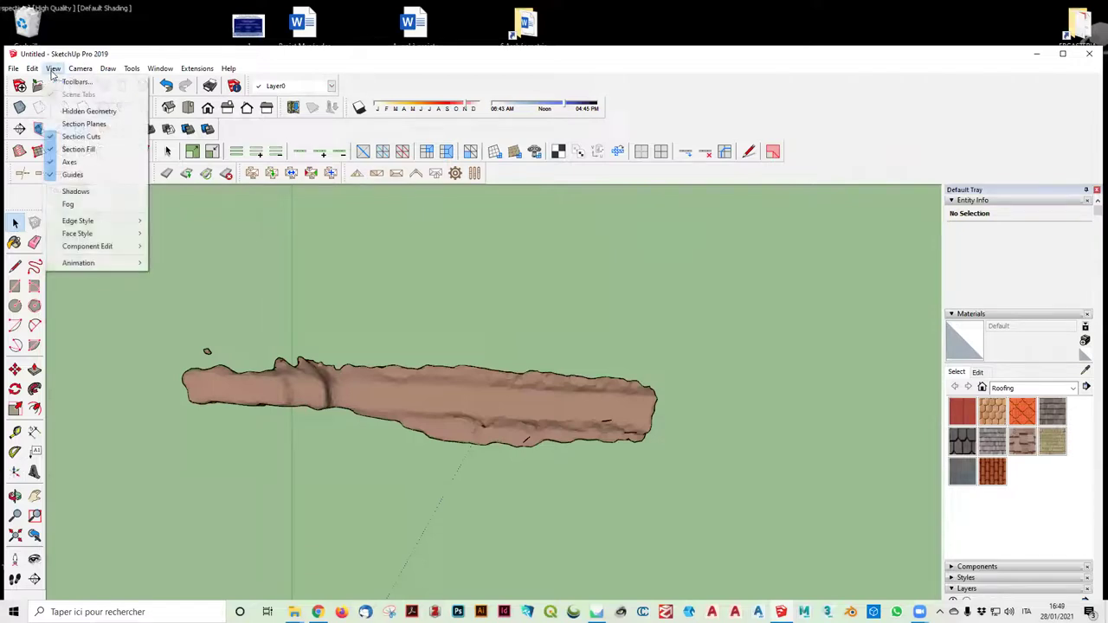
mouse_move(87, 233)
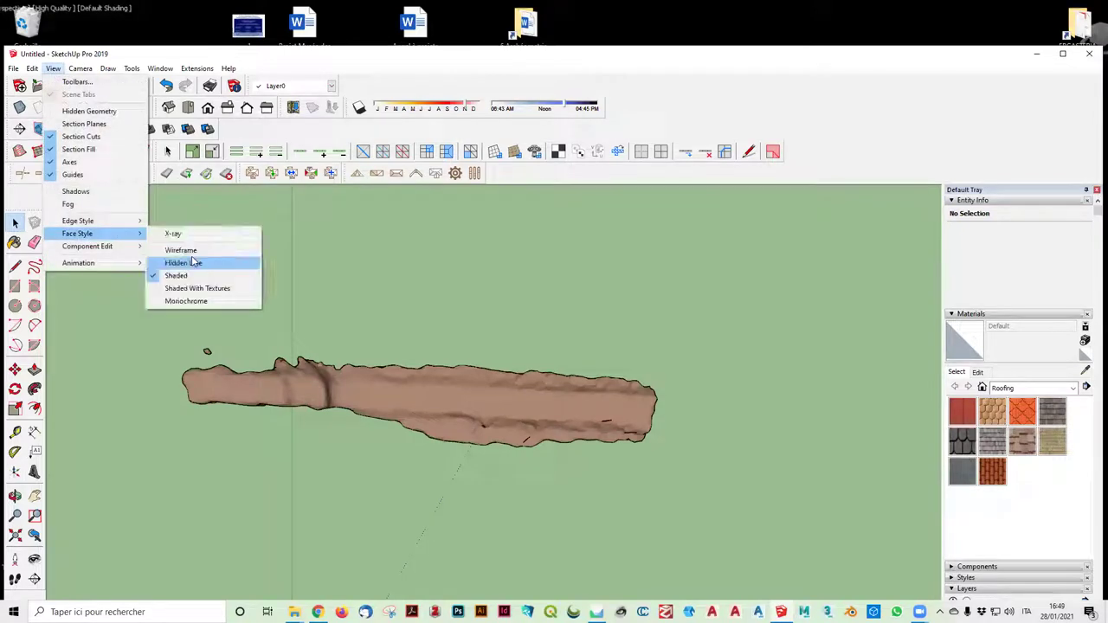
Switch to Shaded With Textures, orbit to inspect the statue, and return to Top view
click(206, 287)
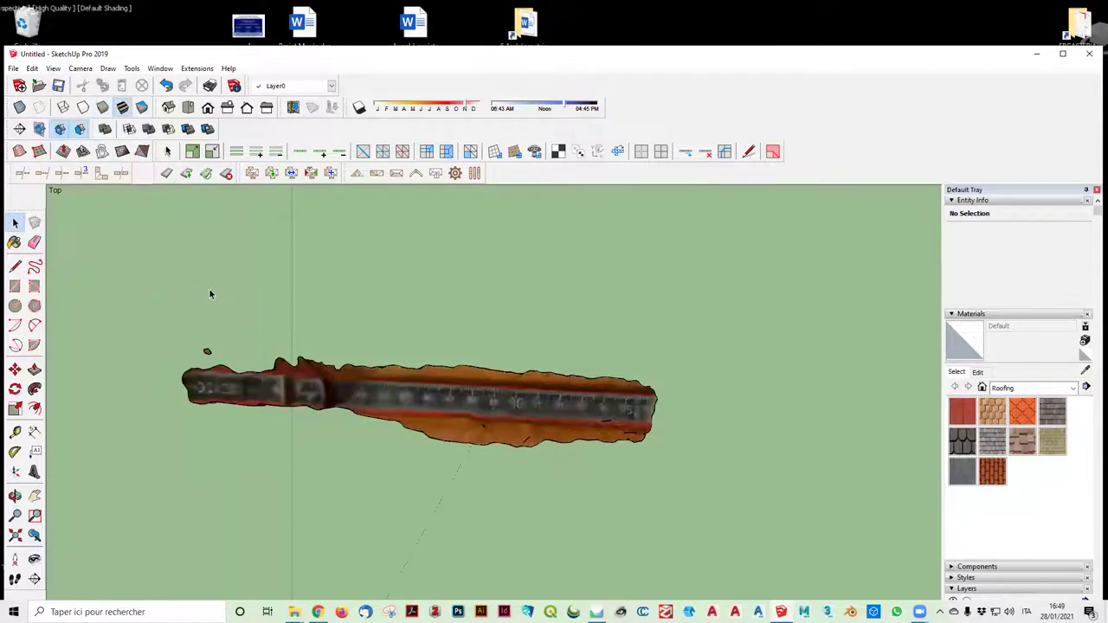
scroll(827, 406, down, 3)
scroll(761, 513, down, 2)
middle_drag(737, 482, 692, 329)
scroll(660, 389, up, 3)
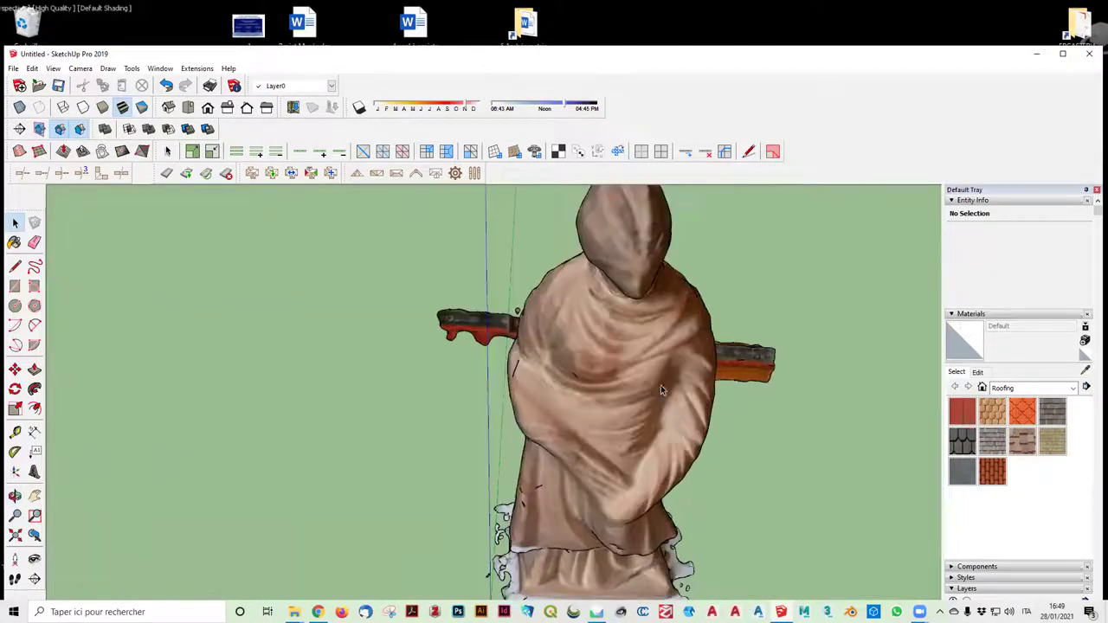
scroll(656, 378, down, 3)
middle_drag(656, 378, 673, 463)
scroll(703, 381, up, 1)
scroll(702, 381, up, 2)
scroll(742, 369, up, 2)
scroll(743, 368, up, 3)
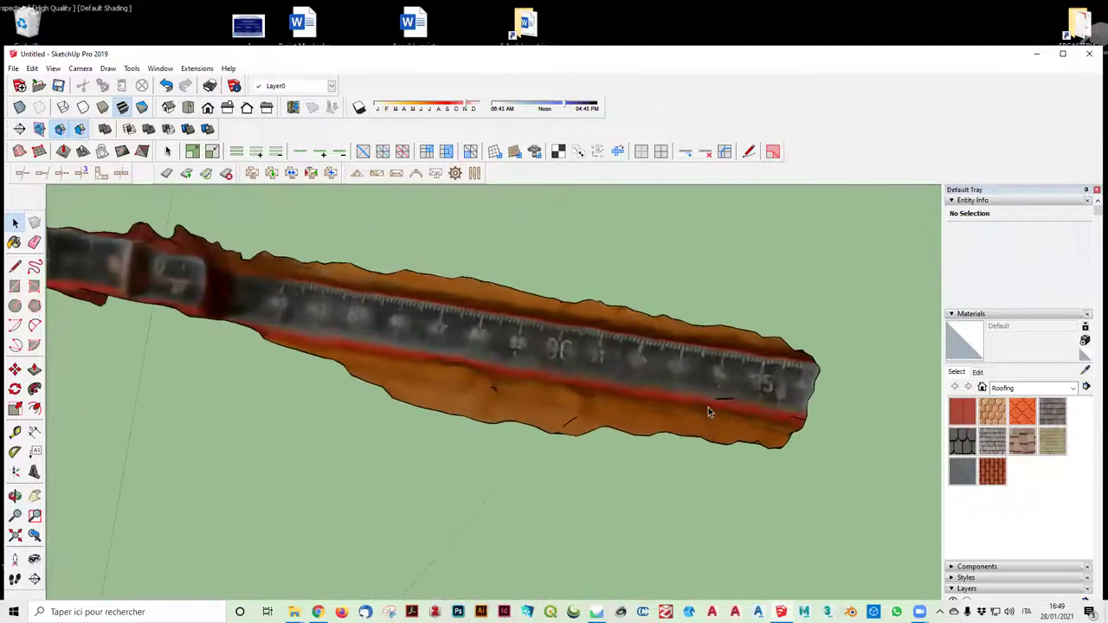
click(188, 106)
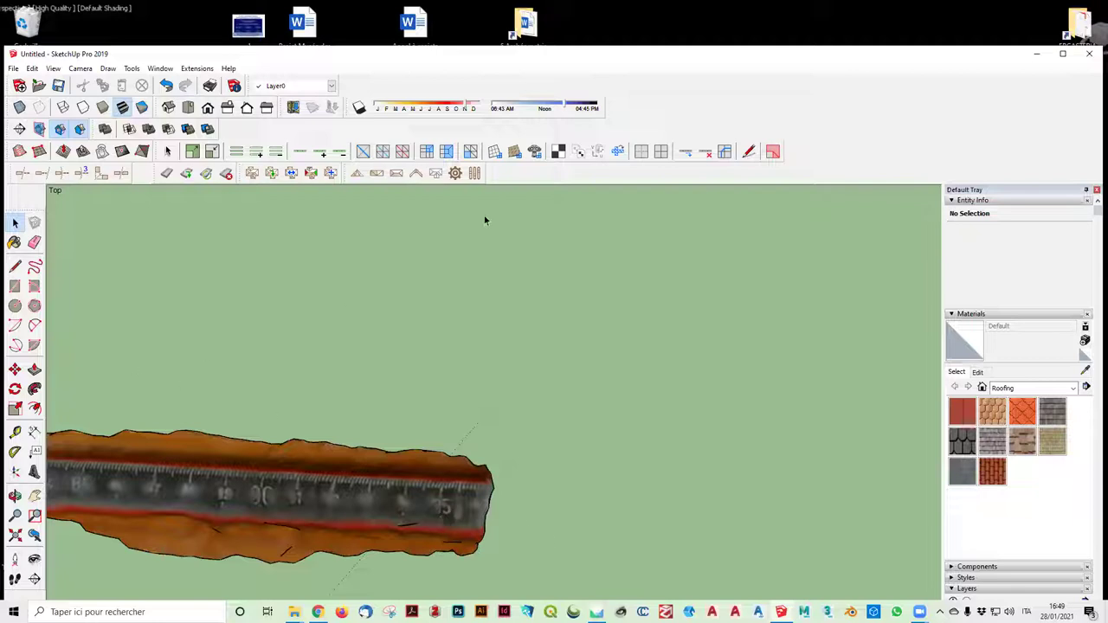
scroll(589, 372, down, 2)
click(14, 431)
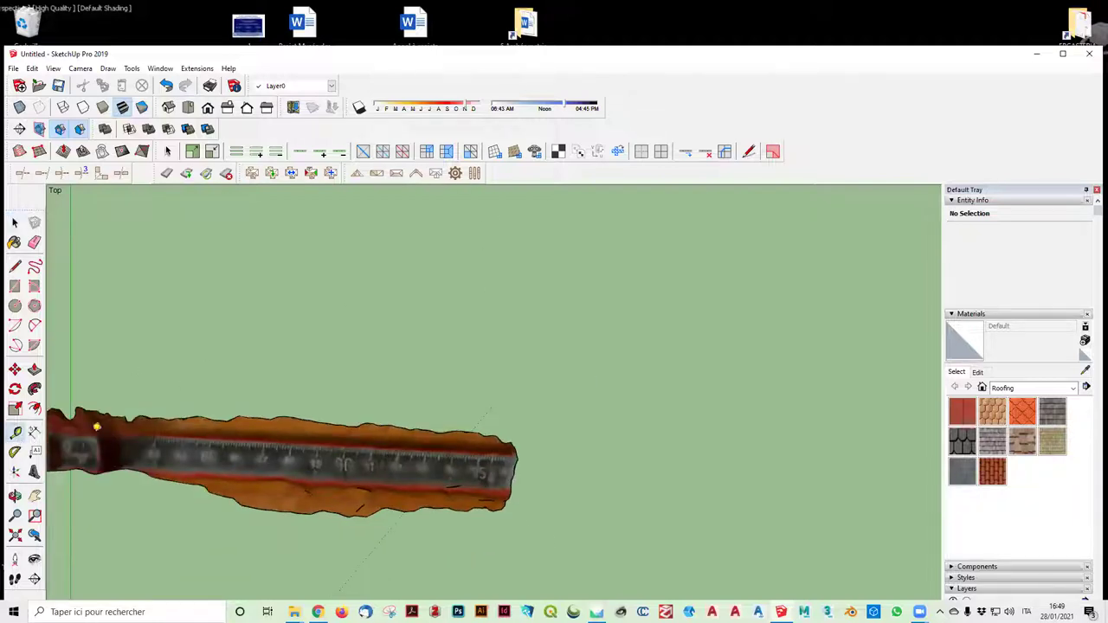
scroll(353, 441, up, 1)
scroll(303, 450, up, 2)
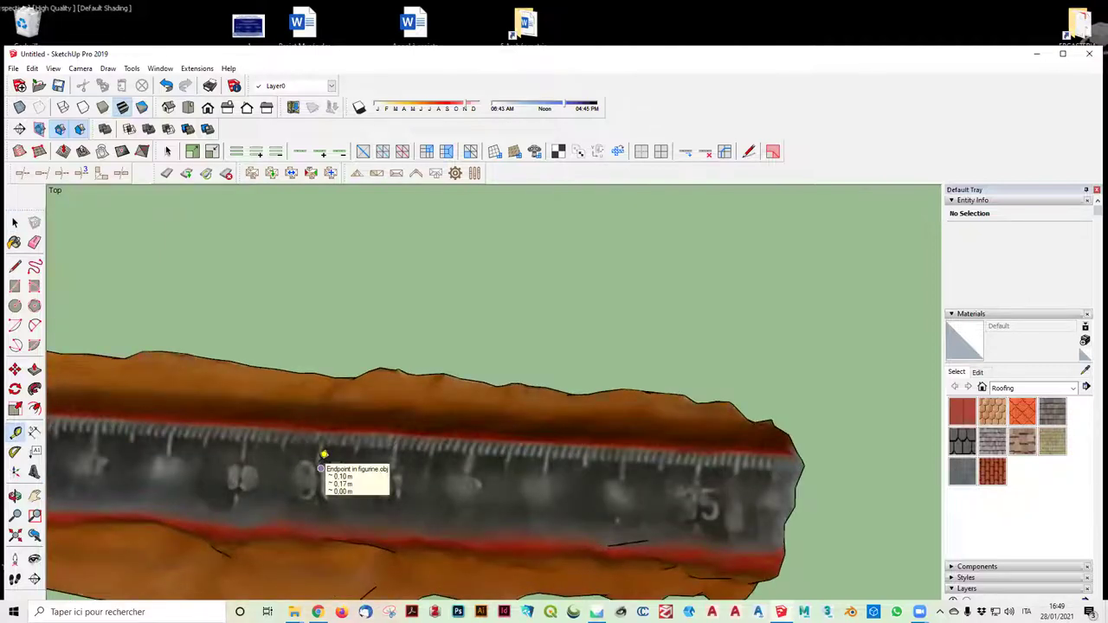
scroll(323, 455, up, 1)
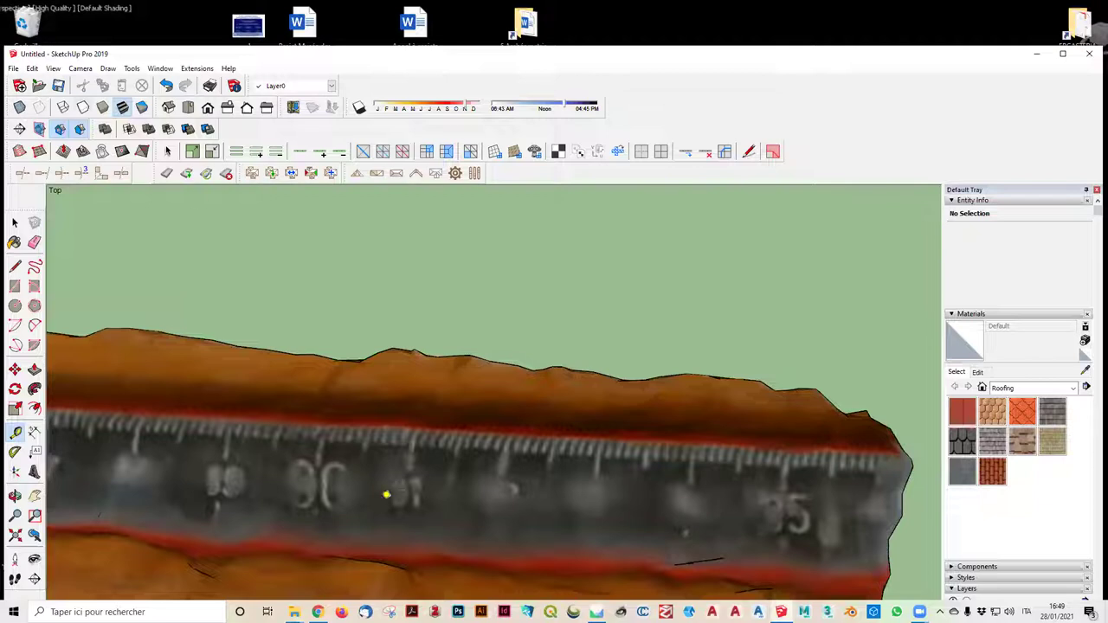
click(53, 68)
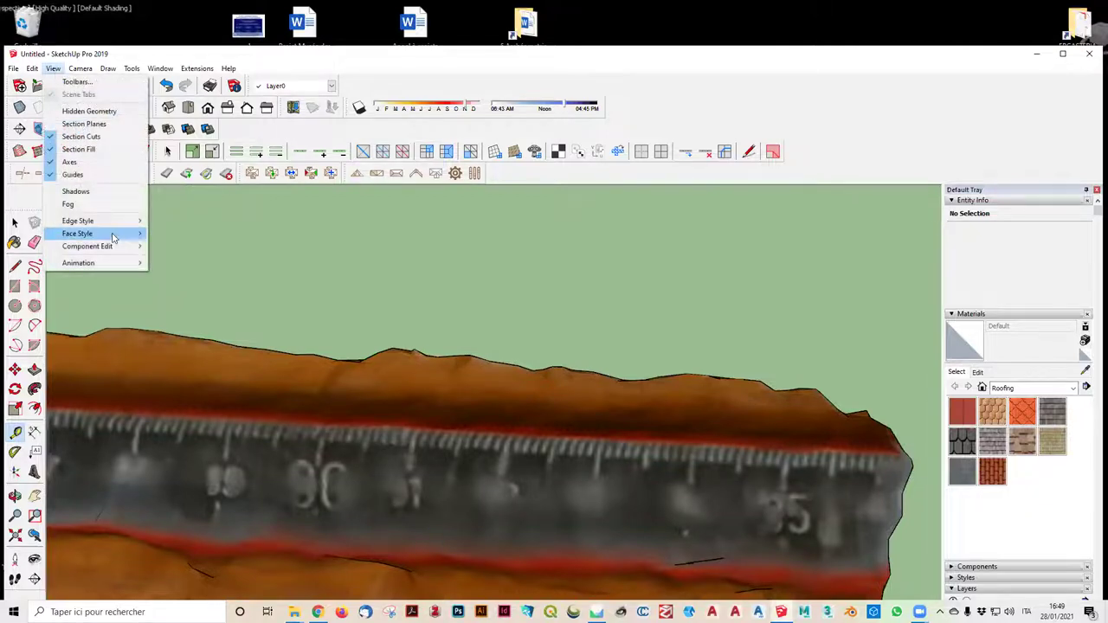
click(199, 219)
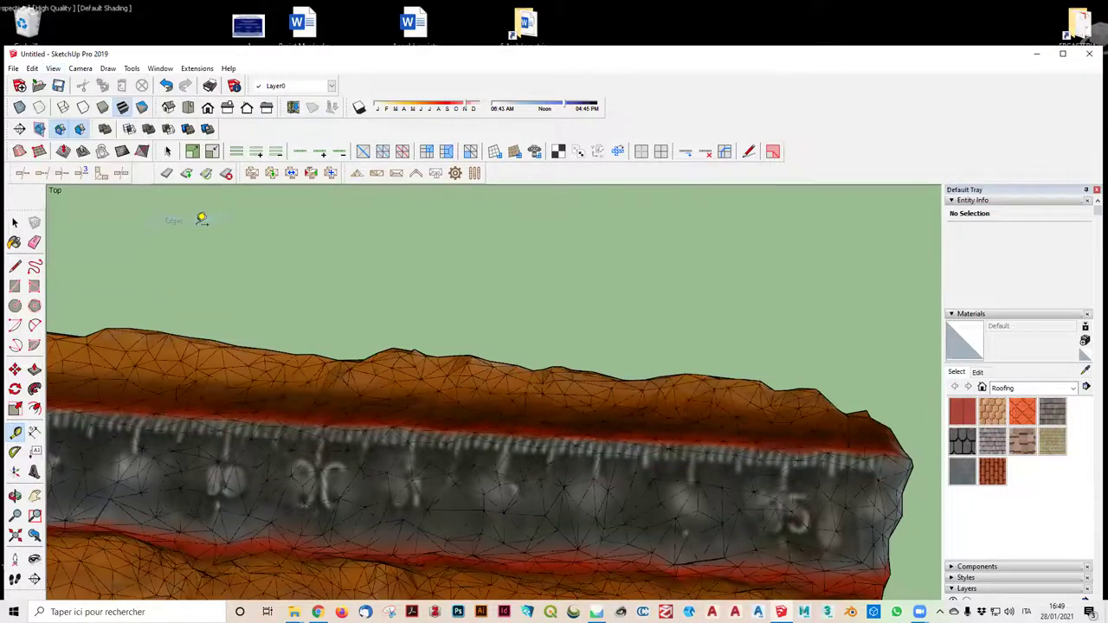
scroll(375, 339, down, 1)
scroll(338, 413, down, 1)
scroll(329, 421, up, 1)
scroll(346, 441, up, 1)
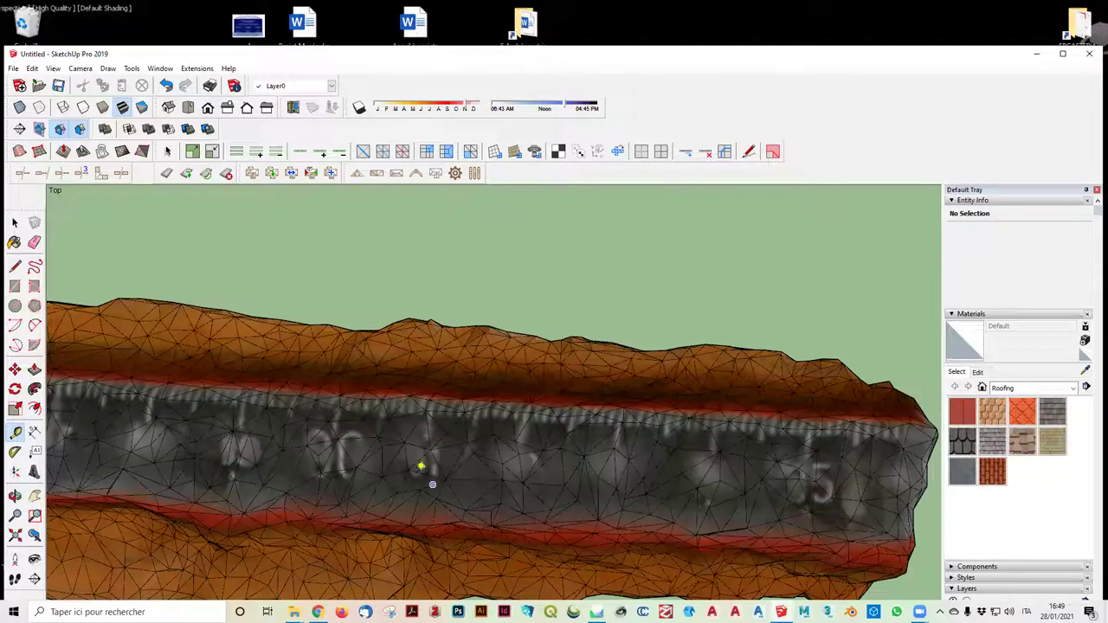
scroll(319, 489, up, 1)
scroll(341, 430, up, 2)
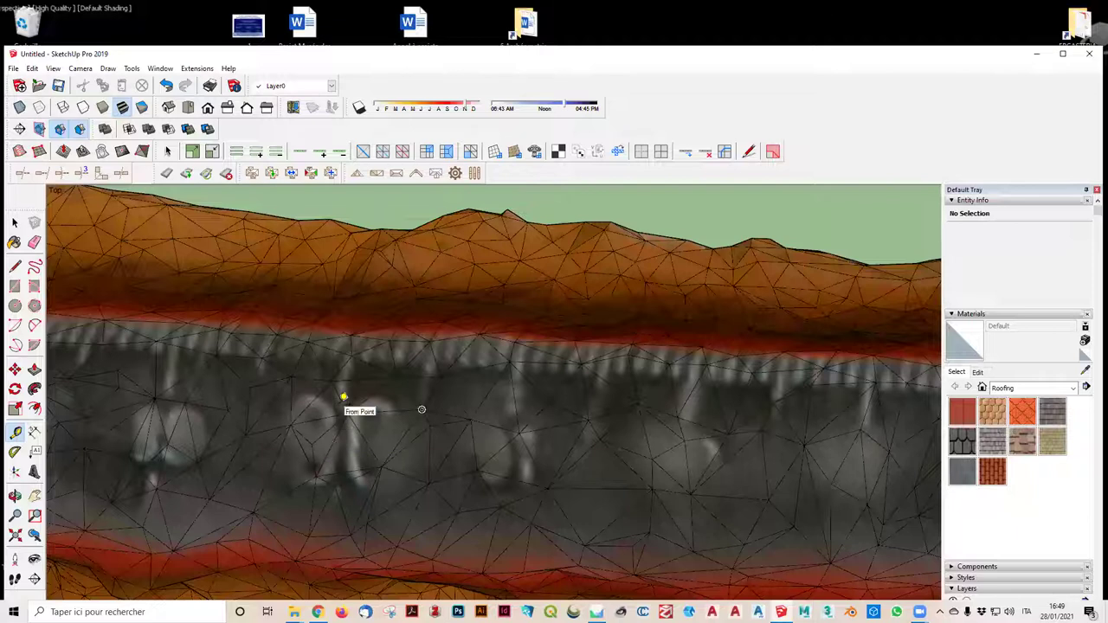
scroll(344, 396, up, 2)
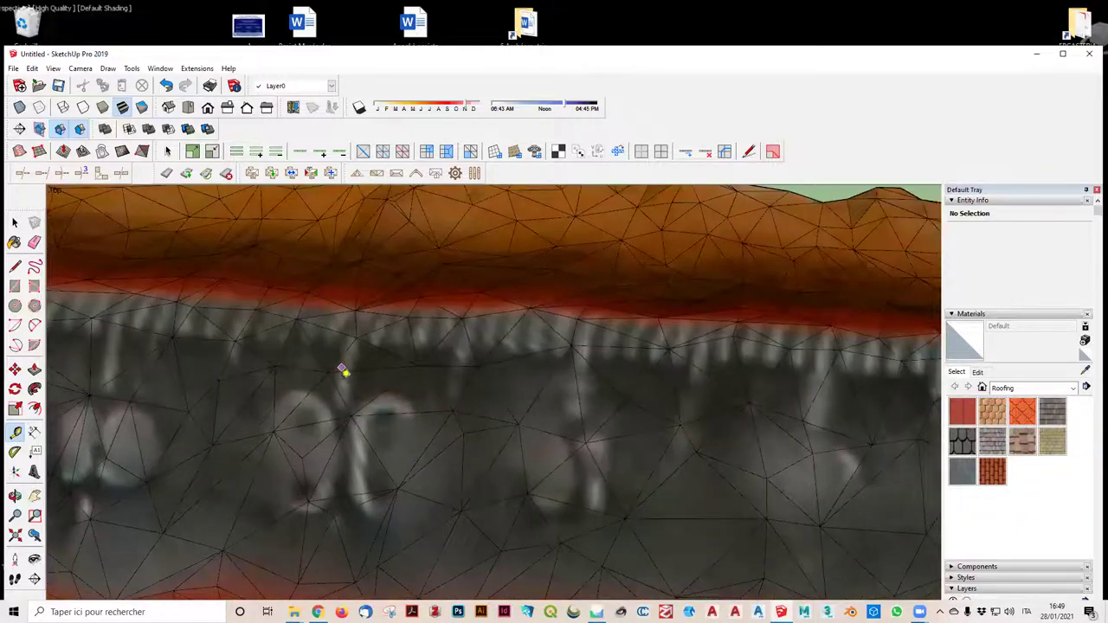
scroll(344, 371, up, 2)
click(350, 380)
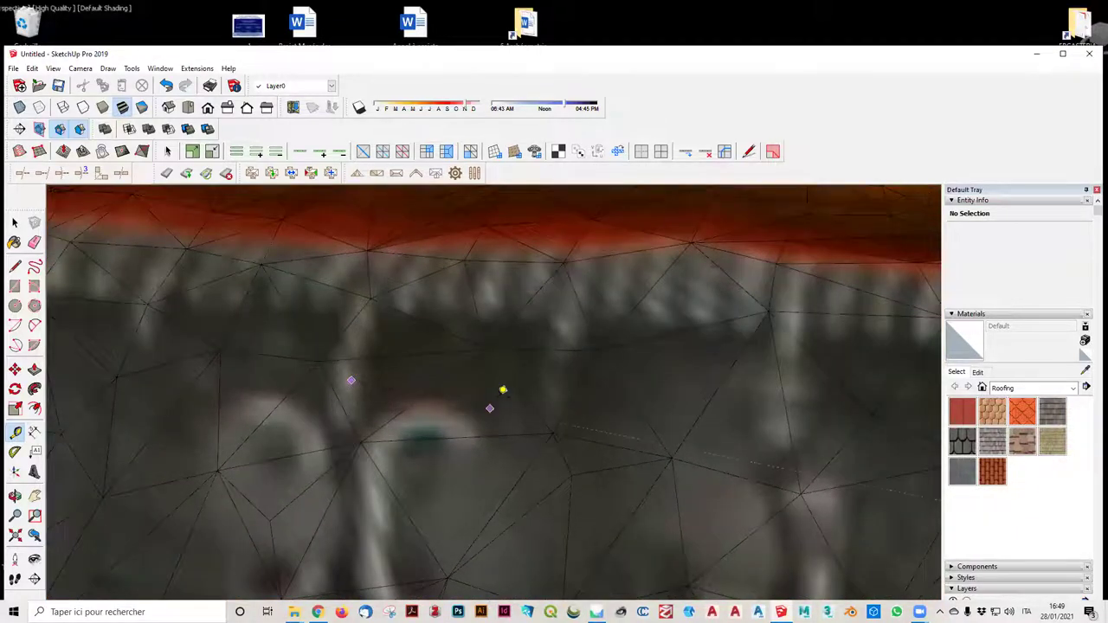
click(541, 415)
scroll(662, 421, down, 3)
scroll(693, 424, down, 3)
scroll(822, 439, down, 3)
scroll(816, 449, down, 2)
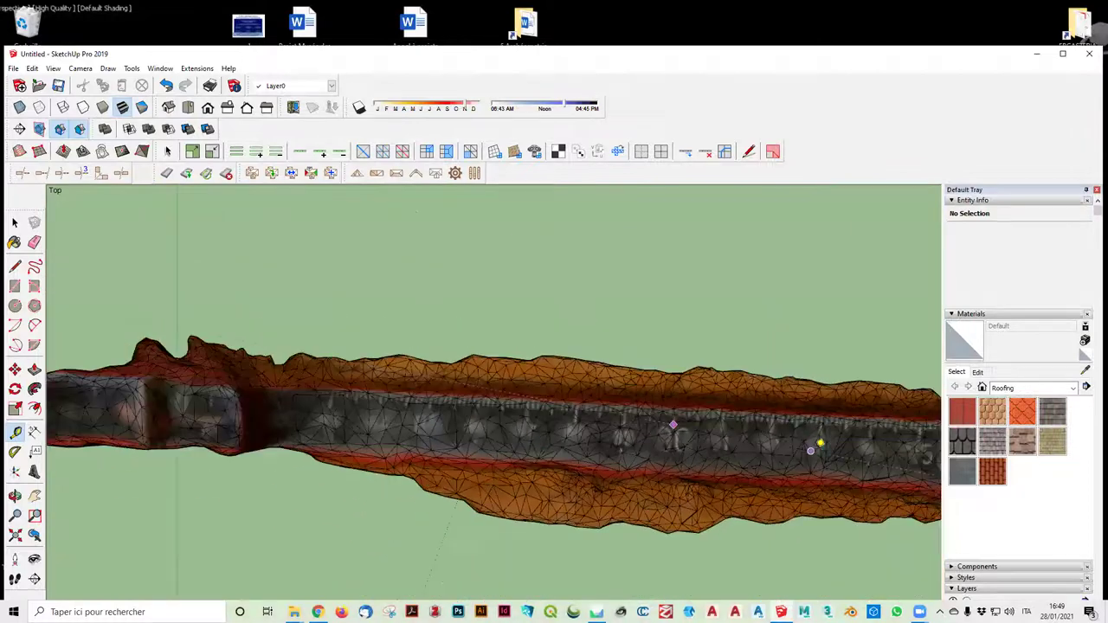
scroll(764, 393, down, 3)
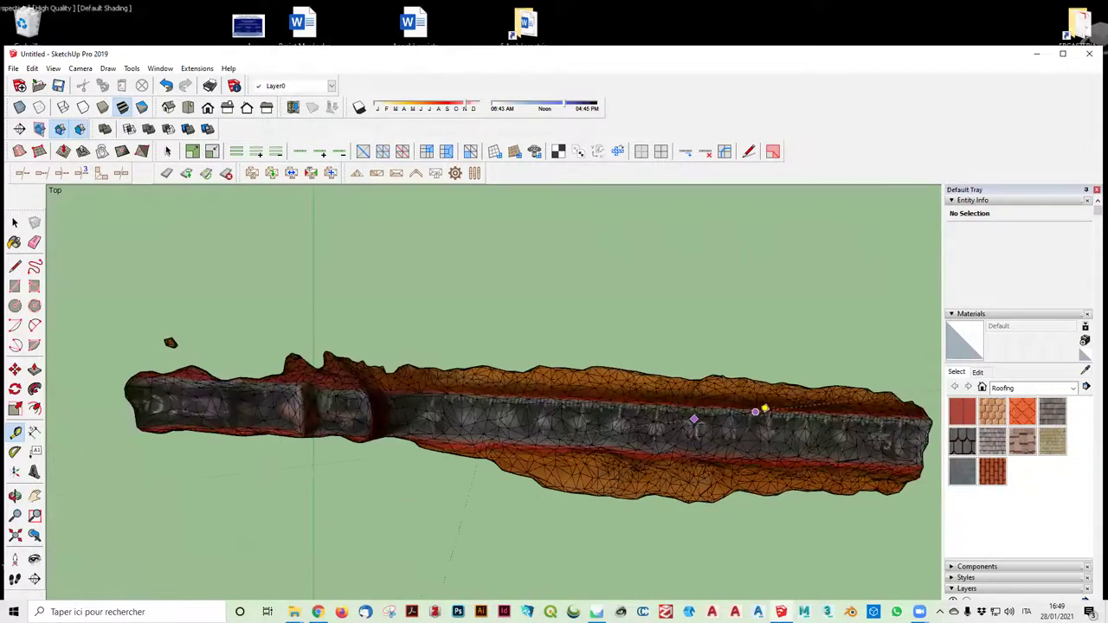
scroll(926, 452, up, 3)
scroll(865, 437, up, 3)
scroll(764, 430, up, 1)
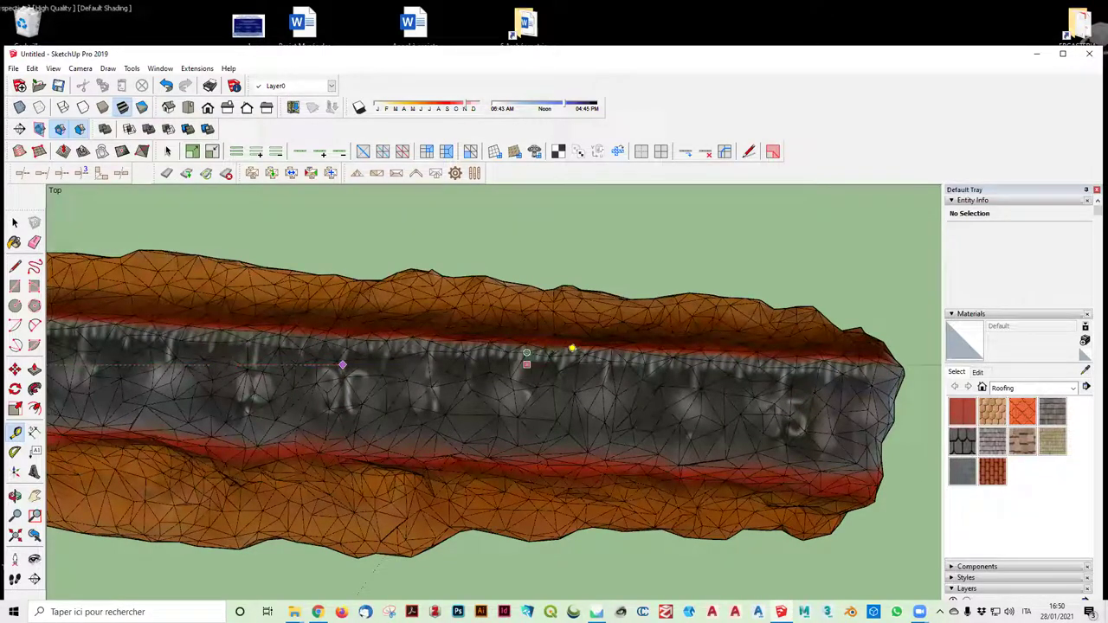
scroll(779, 365, up, 1)
scroll(779, 365, up, 1)
scroll(786, 362, up, 2)
scroll(786, 362, up, 1)
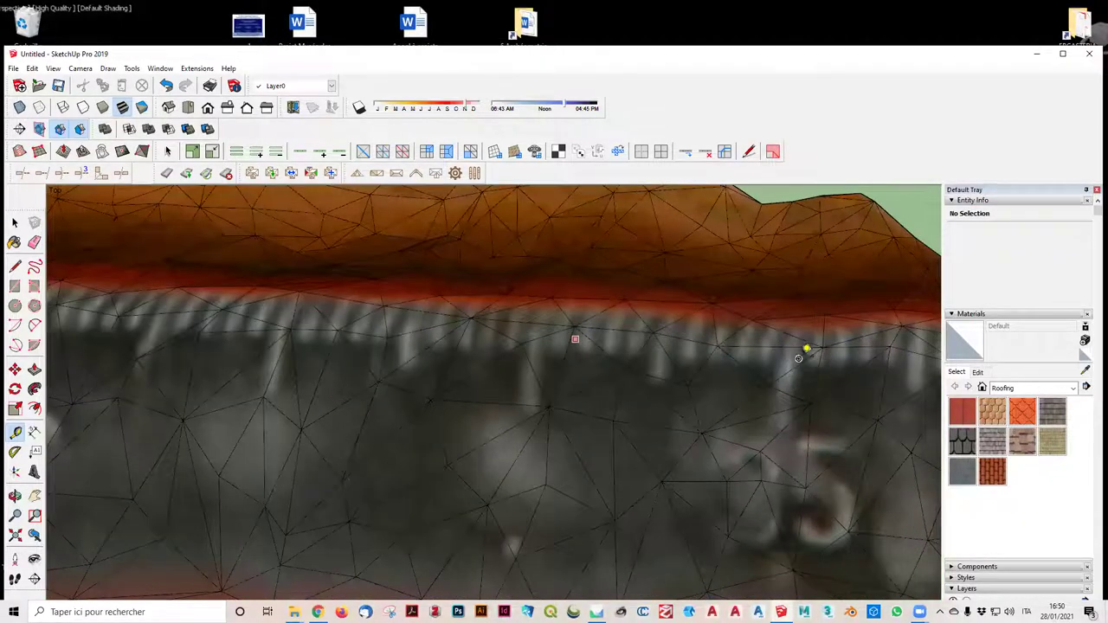
click(813, 339)
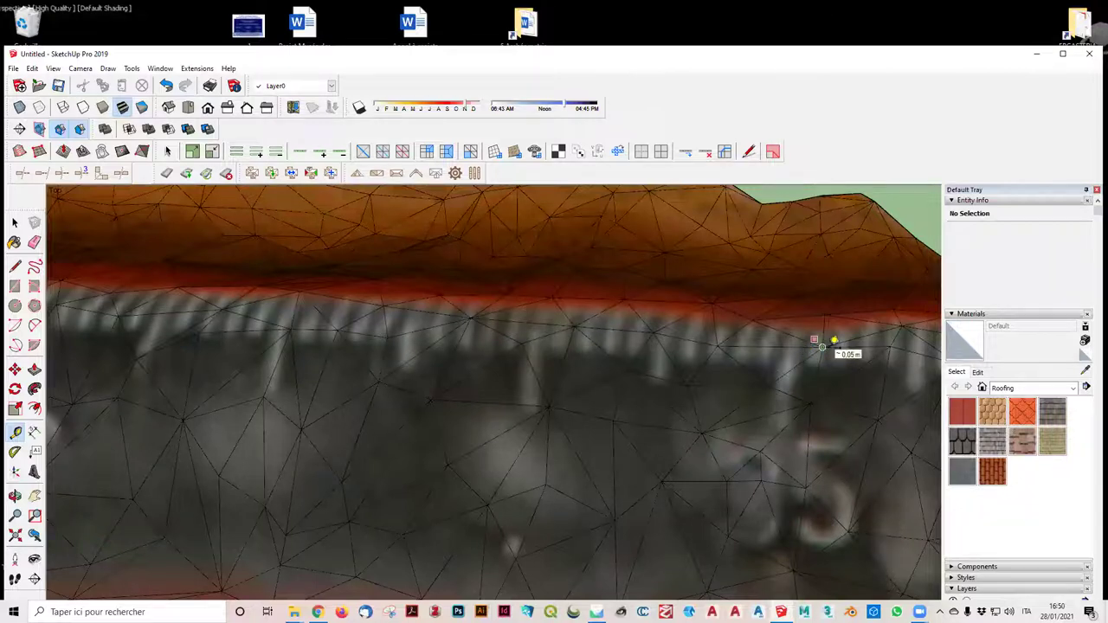
scroll(821, 346, down, 1)
scroll(822, 346, down, 1)
scroll(823, 345, down, 1)
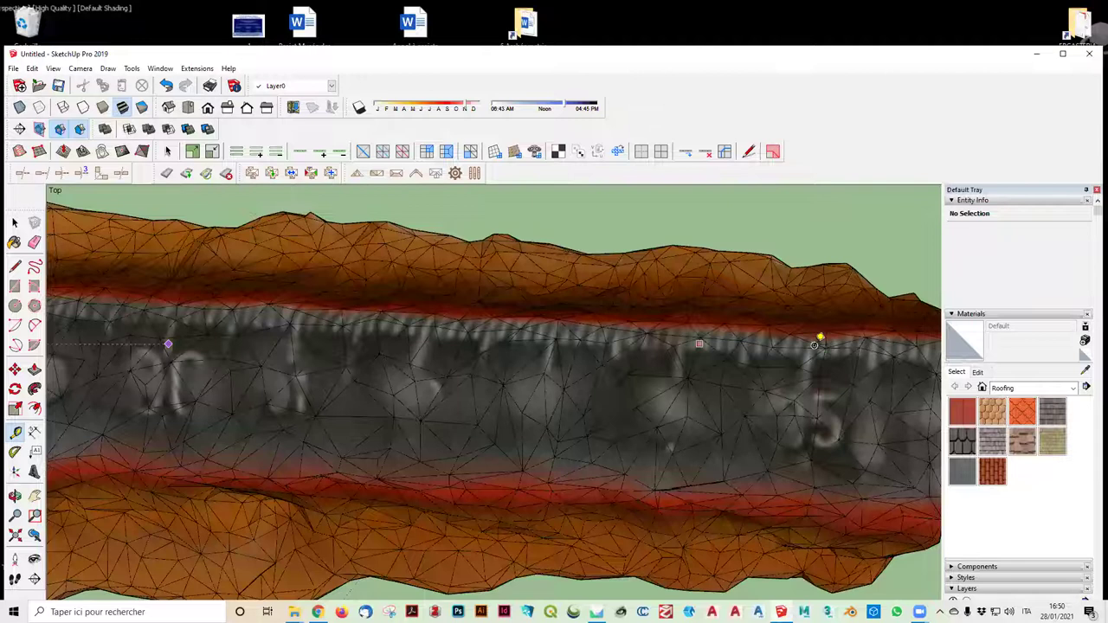
scroll(767, 370, down, 1)
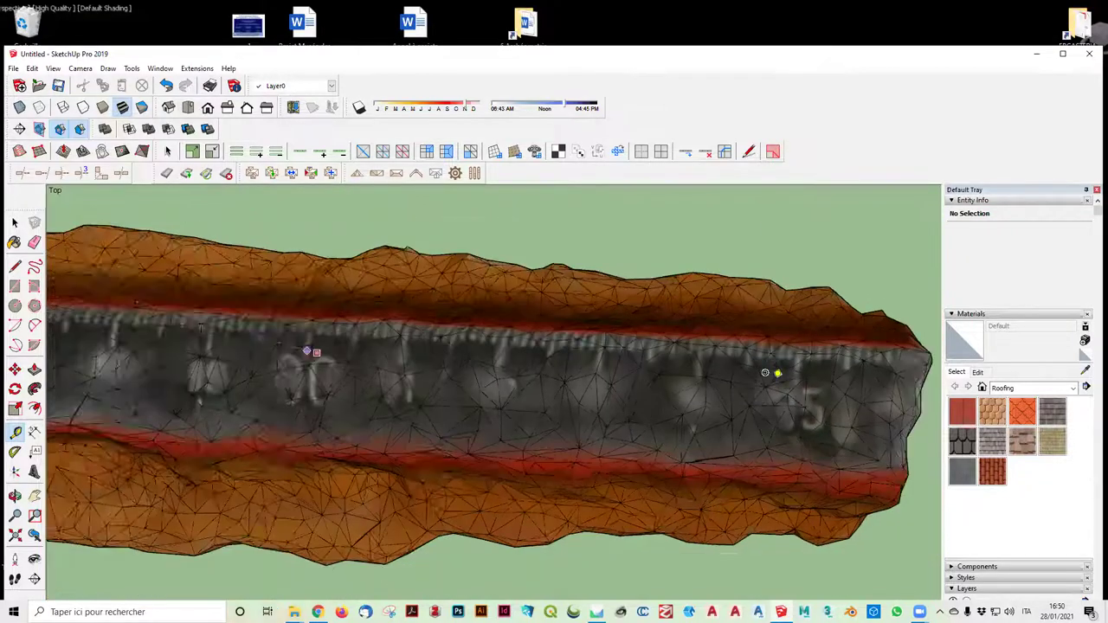
scroll(780, 394, down, 1)
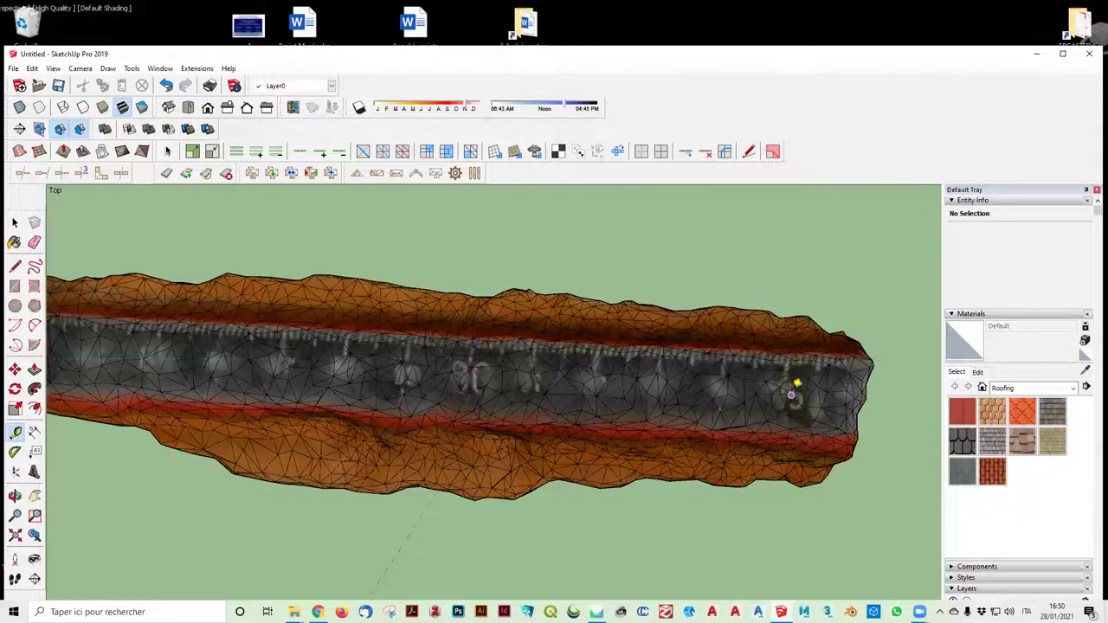
scroll(794, 368, up, 1)
scroll(794, 368, up, 2)
scroll(786, 358, up, 2)
scroll(771, 317, up, 2)
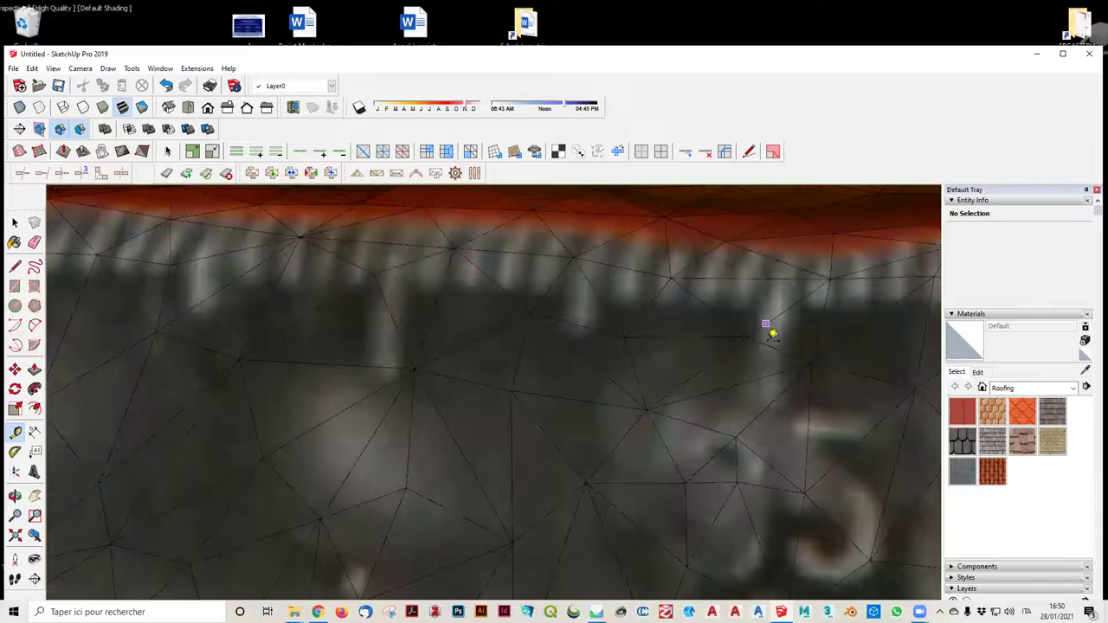
scroll(771, 329, up, 2)
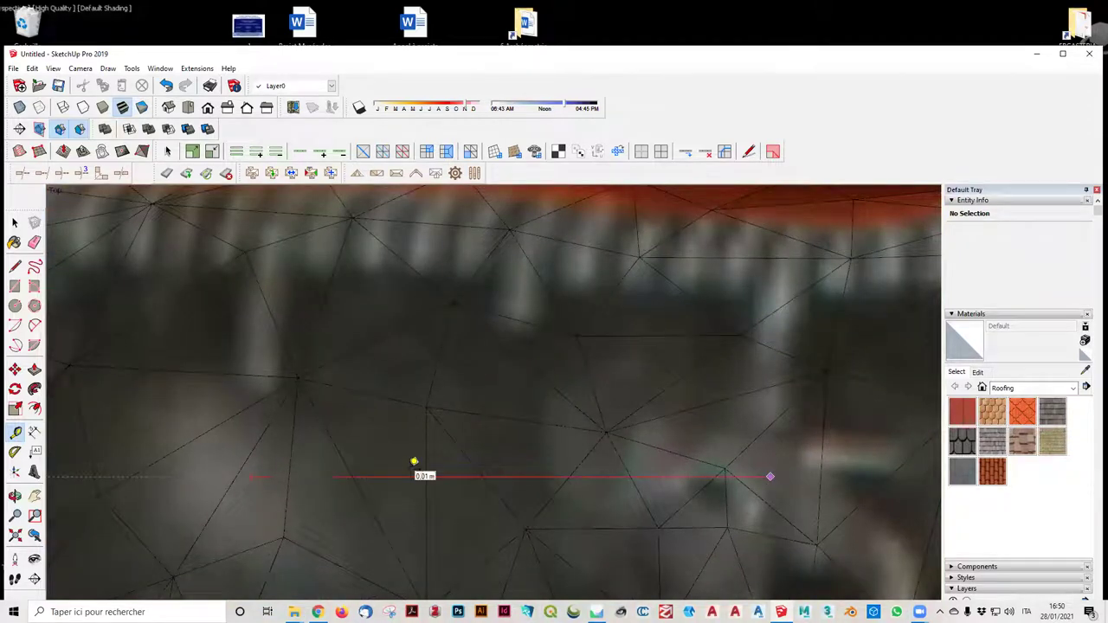
scroll(420, 451, down, 1)
scroll(420, 451, down, 1)
scroll(419, 439, down, 3)
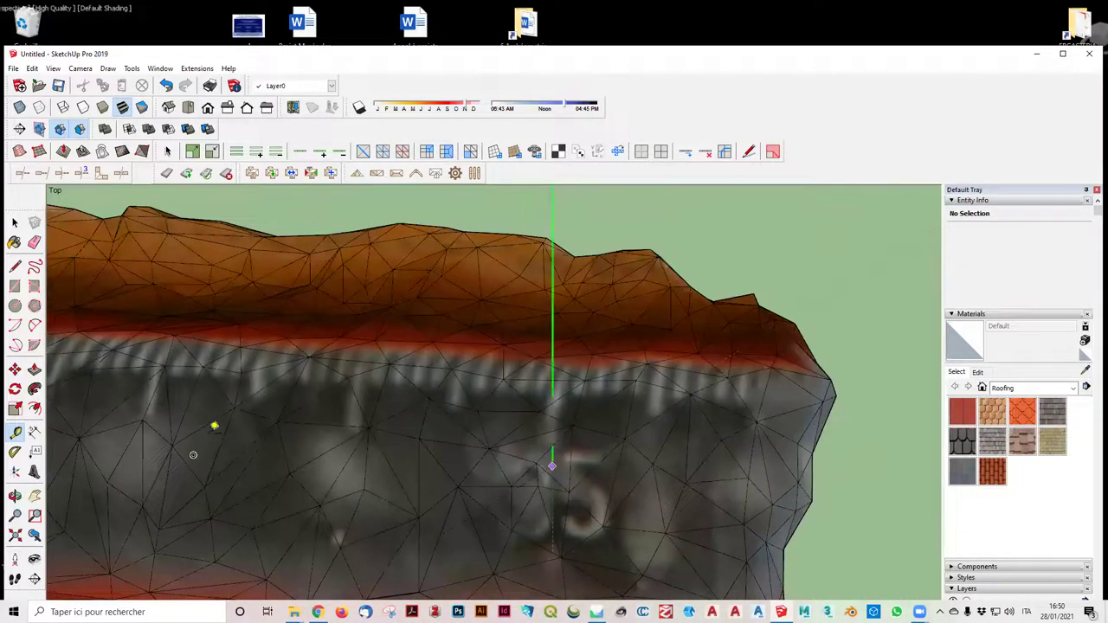
scroll(234, 440, down, 2)
scroll(223, 445, down, 2)
scroll(223, 446, down, 1)
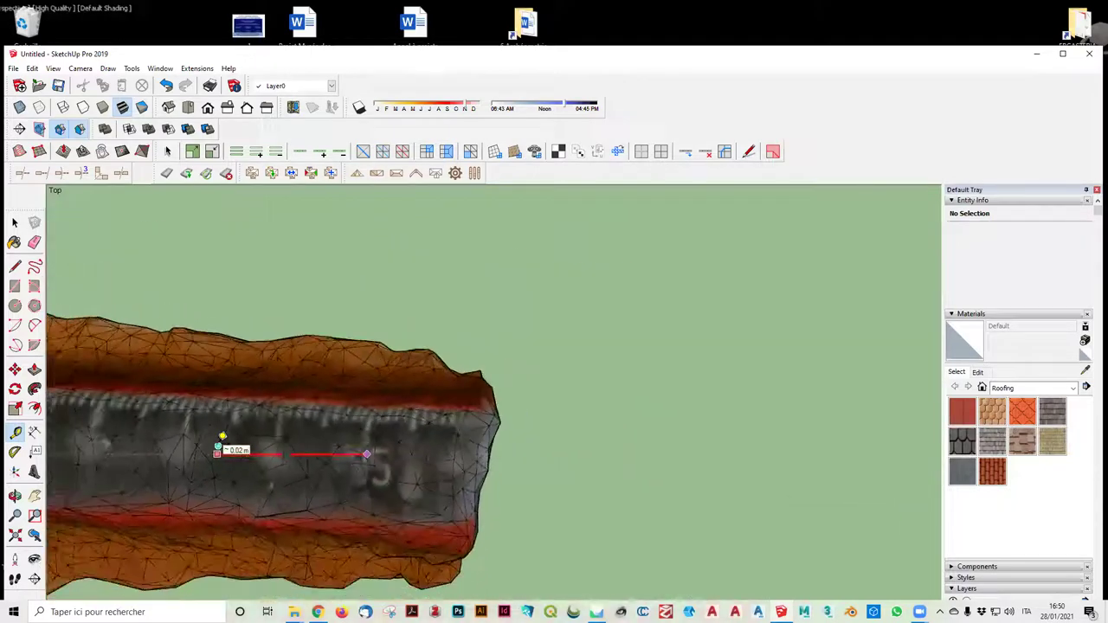
scroll(222, 440, down, 1)
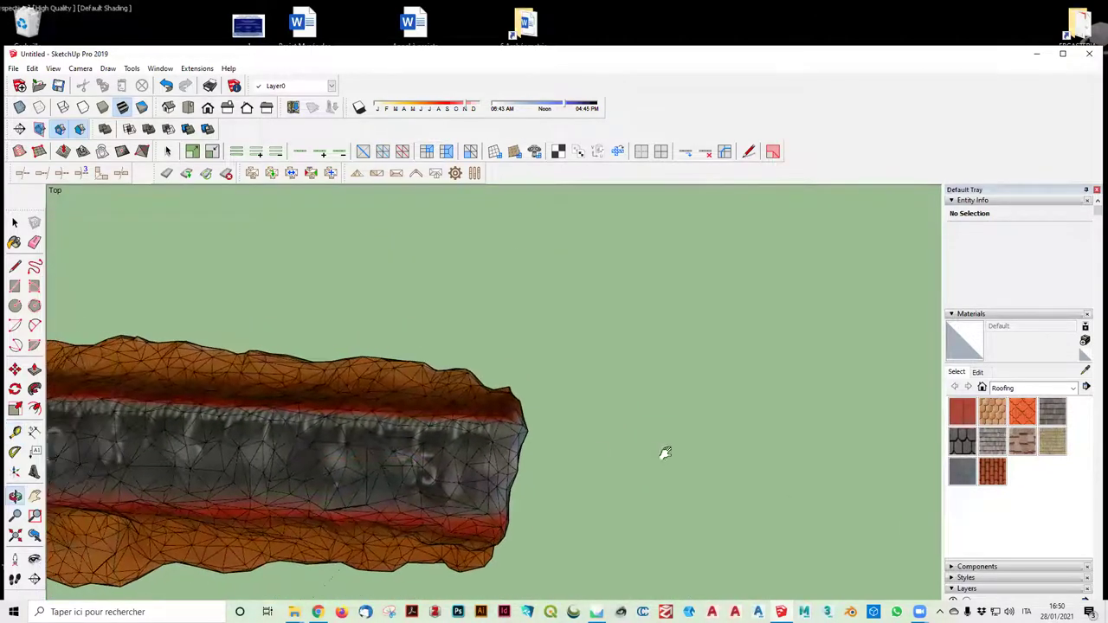
shift+middle_drag(222, 445, 442, 436)
scroll(441, 435, up, 1)
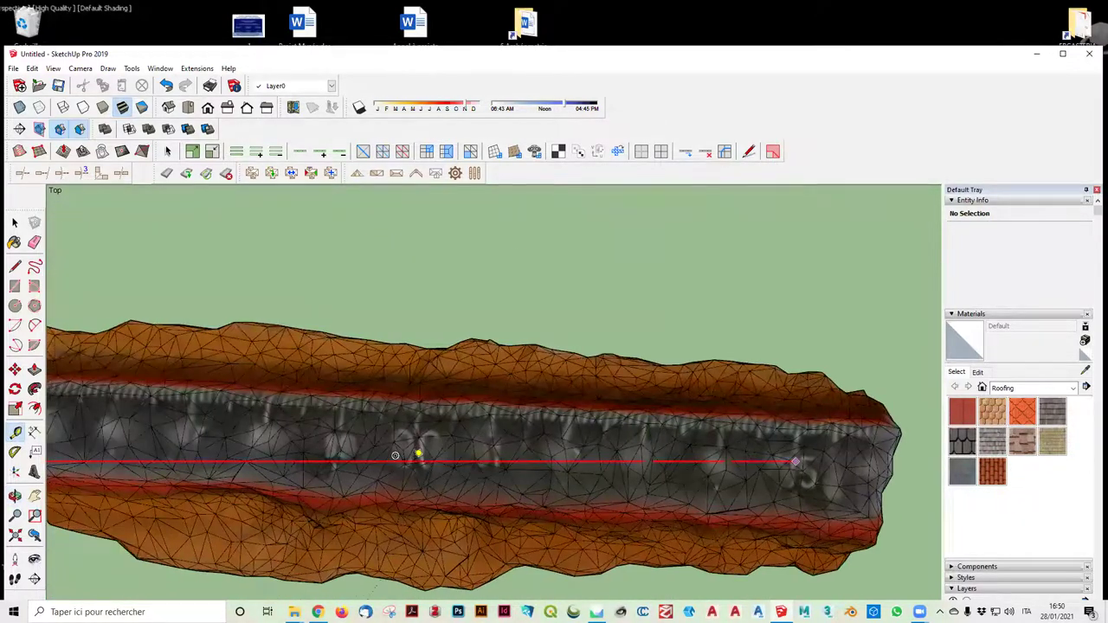
scroll(421, 450, up, 1)
scroll(415, 468, up, 1)
scroll(412, 477, up, 1)
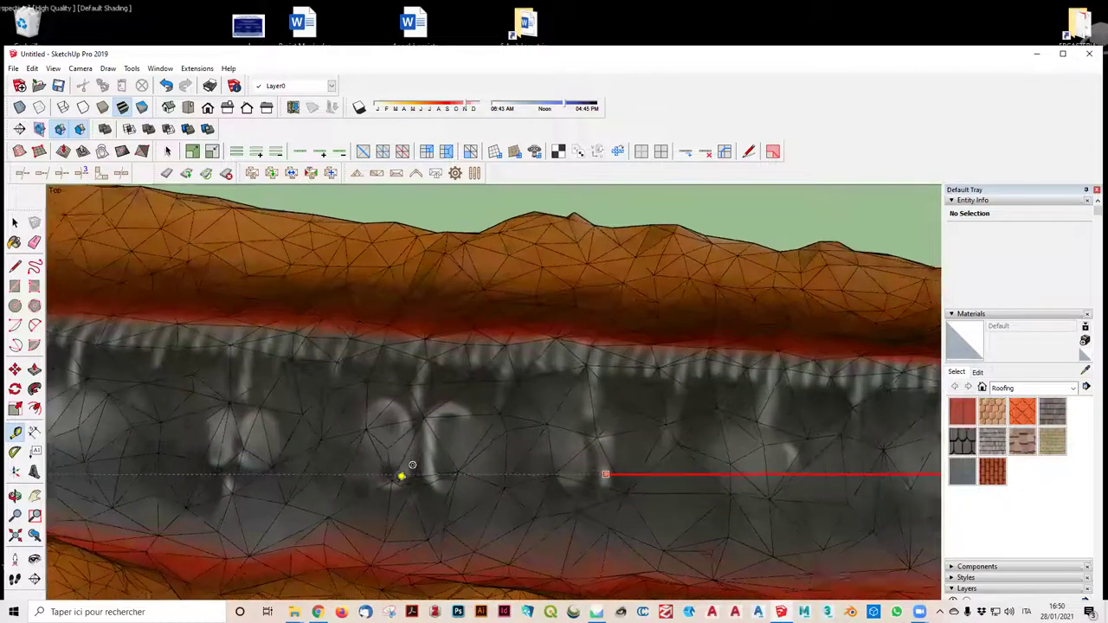
scroll(407, 471, up, 1)
scroll(404, 476, up, 1)
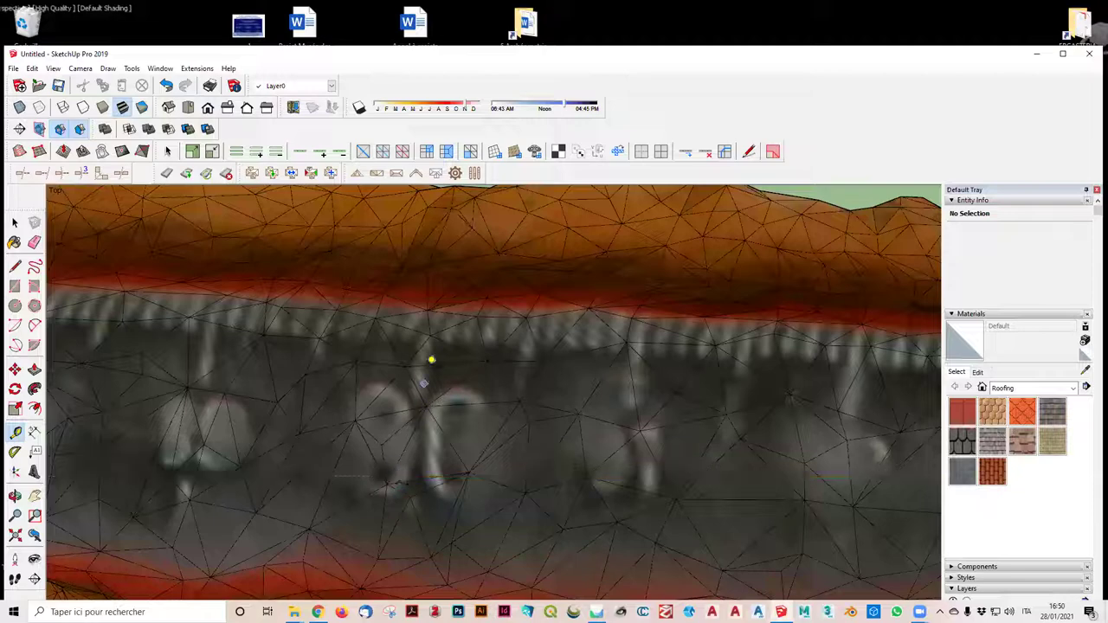
scroll(405, 406, down, 2)
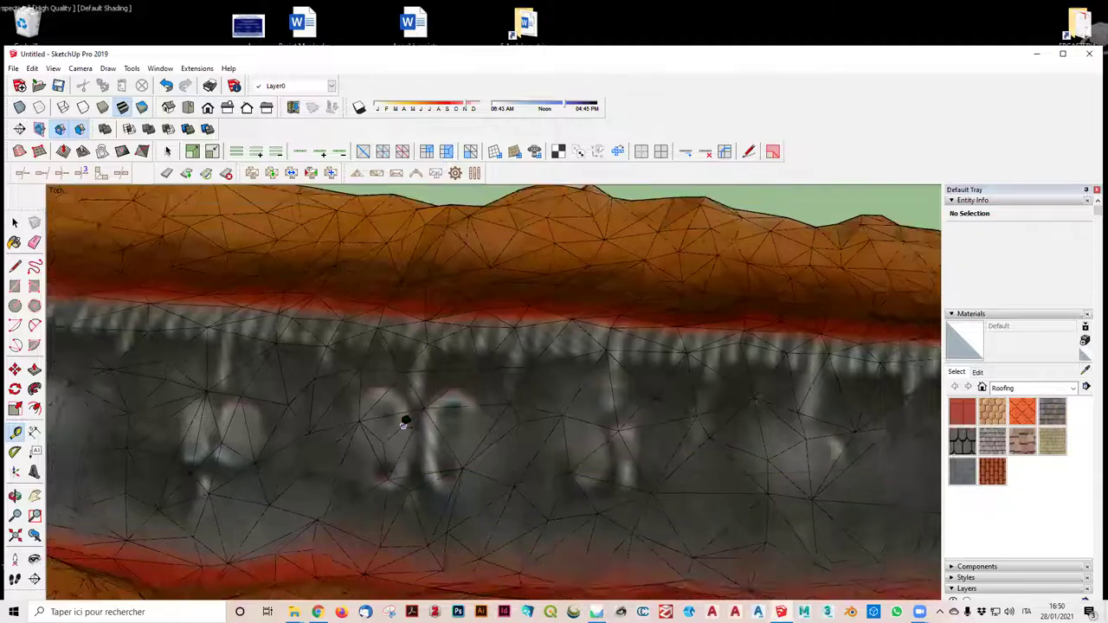
scroll(402, 424, down, 2)
scroll(403, 424, down, 2)
scroll(402, 424, down, 1)
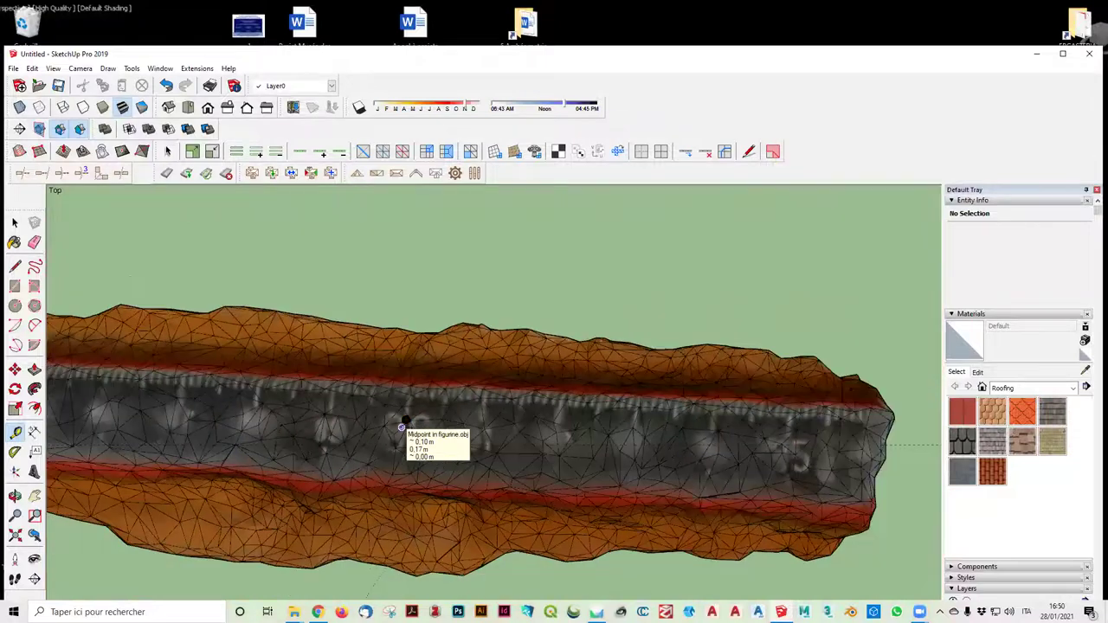
scroll(402, 424, down, 1)
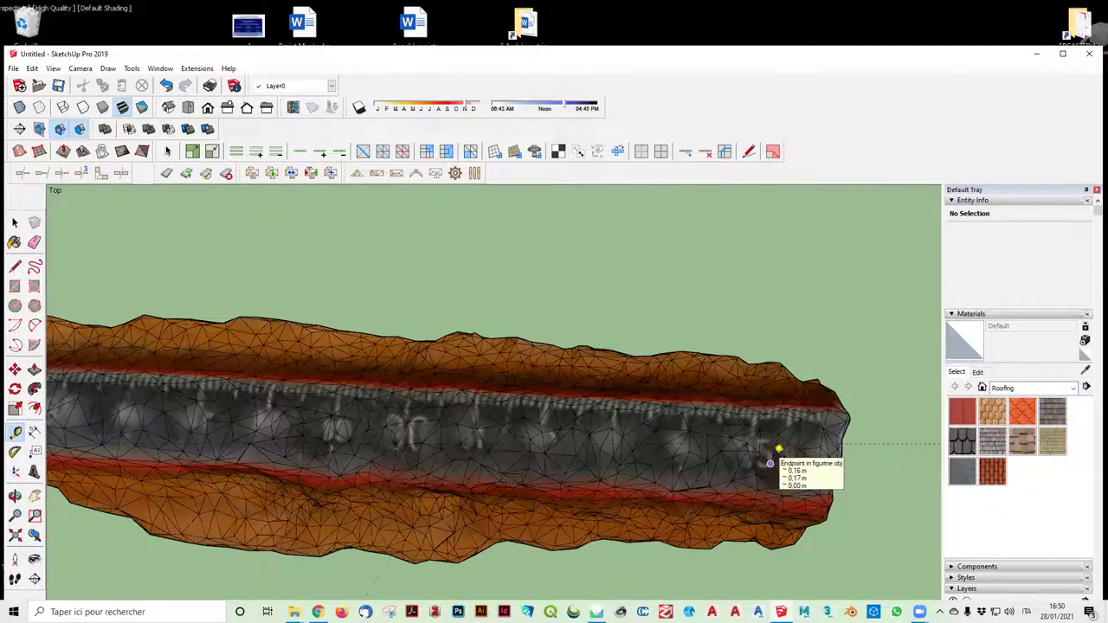
scroll(744, 415, down, 1)
scroll(700, 383, down, 1)
scroll(631, 494, down, 1)
scroll(642, 523, down, 2)
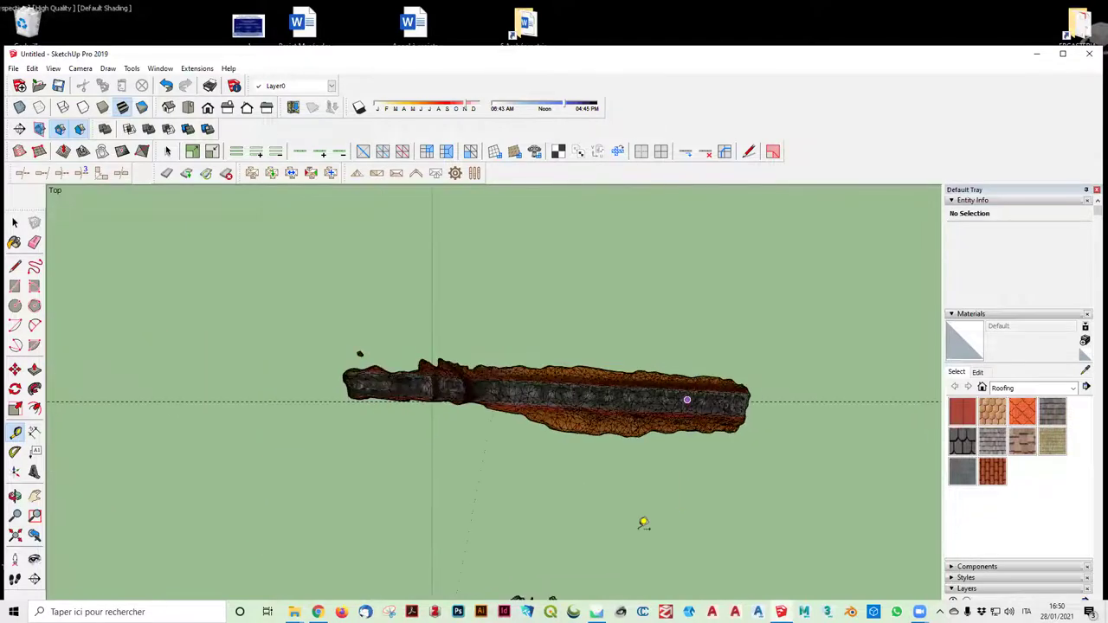
middle_drag(643, 522, 607, 522)
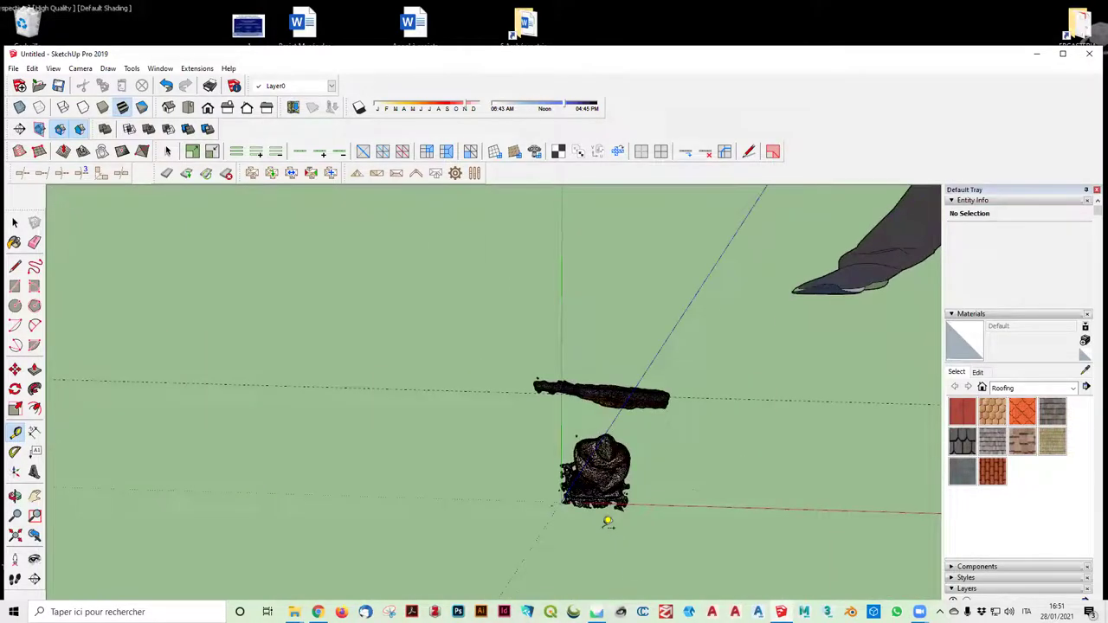
scroll(607, 522, up, 2)
scroll(564, 514, up, 1)
scroll(554, 532, up, 1)
scroll(525, 554, up, 1)
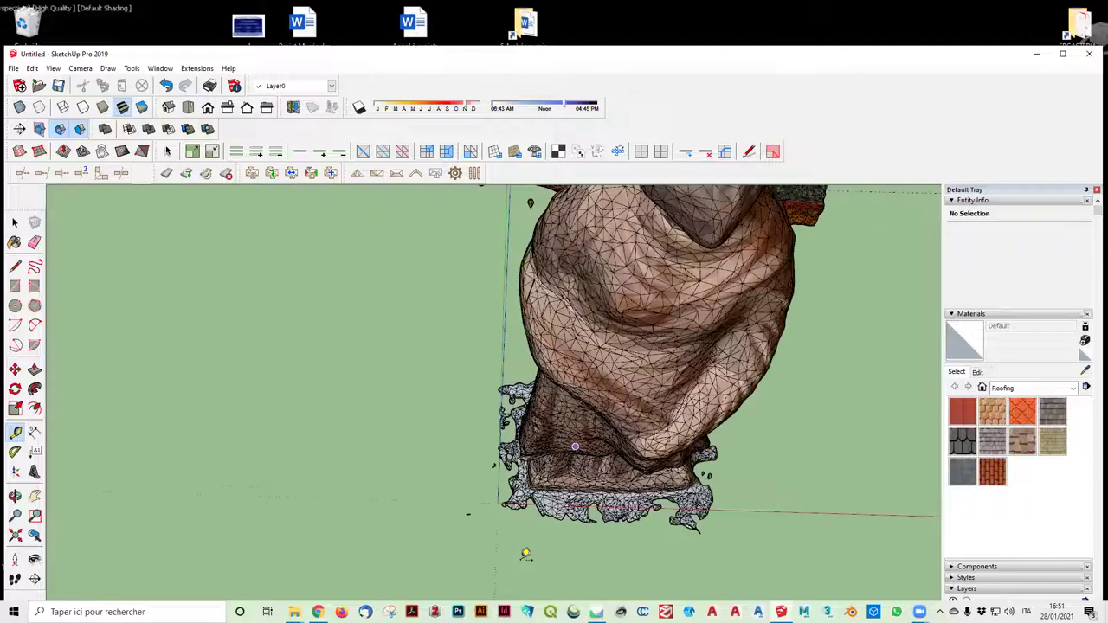
scroll(443, 486, up, 1)
scroll(442, 487, up, 1)
scroll(443, 485, up, 1)
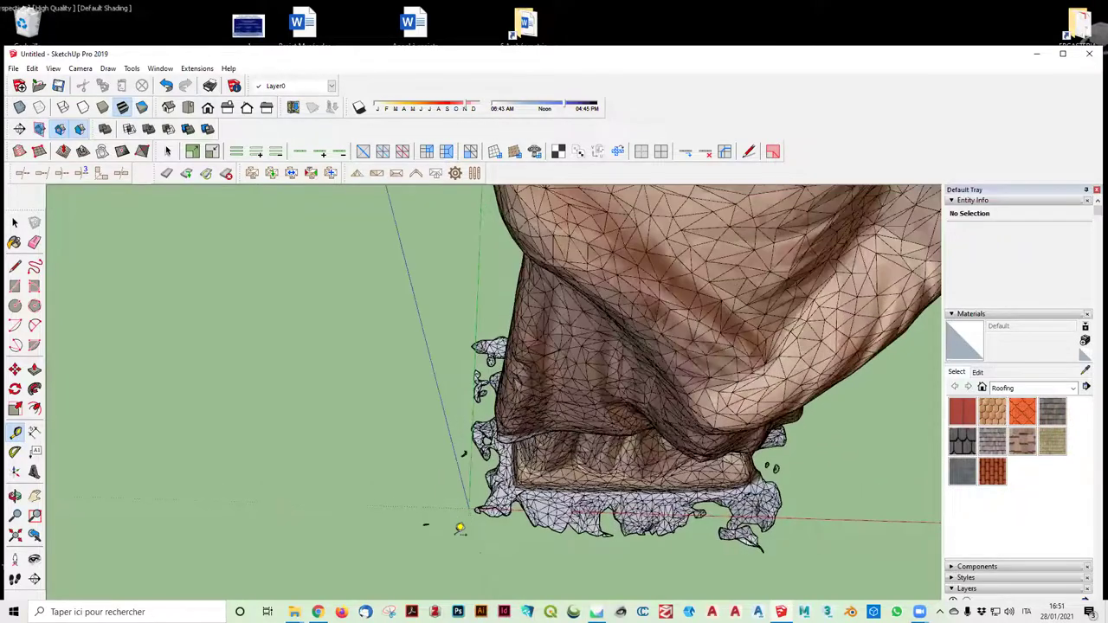
scroll(447, 480, up, 1)
scroll(415, 425, up, 1)
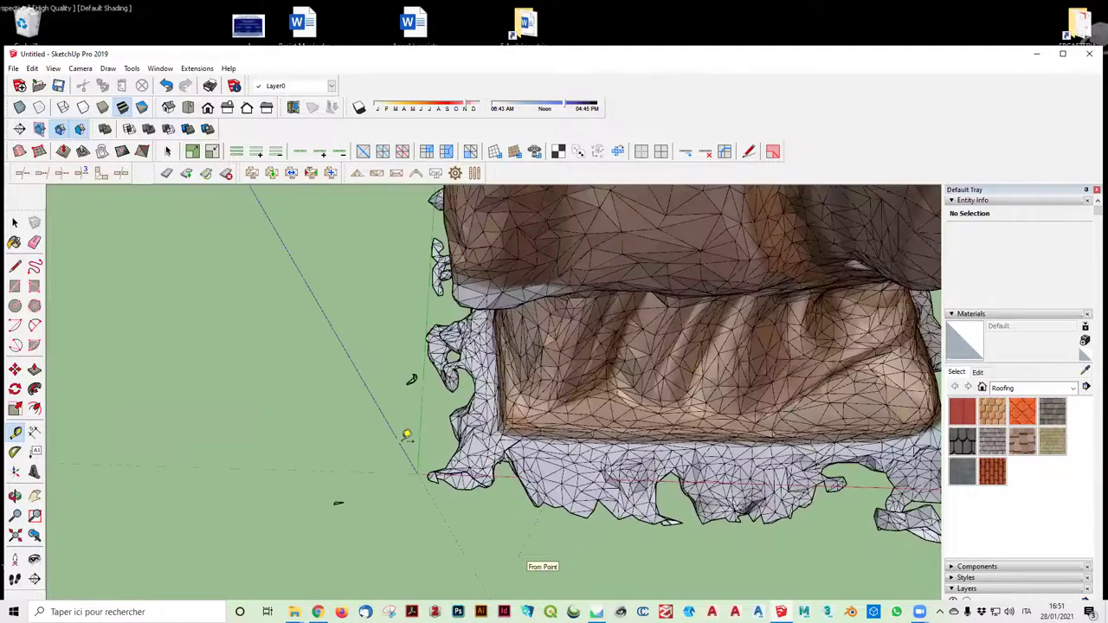
scroll(405, 450, up, 1)
scroll(403, 467, up, 1)
scroll(407, 474, down, 1)
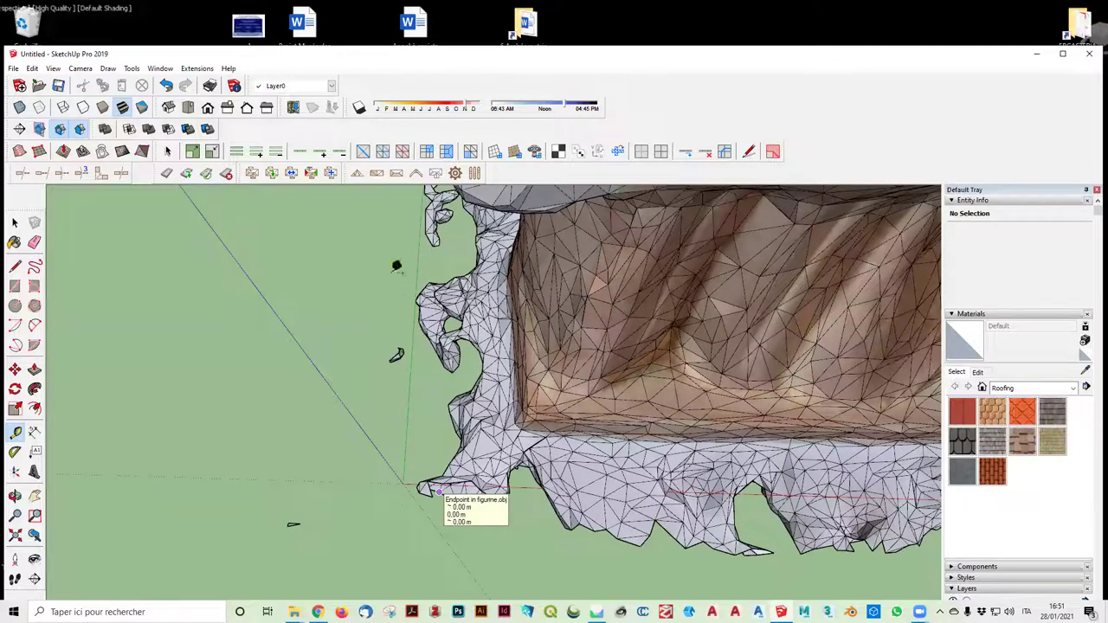
scroll(433, 489, down, 1)
scroll(435, 489, down, 1)
scroll(349, 310, up, 1)
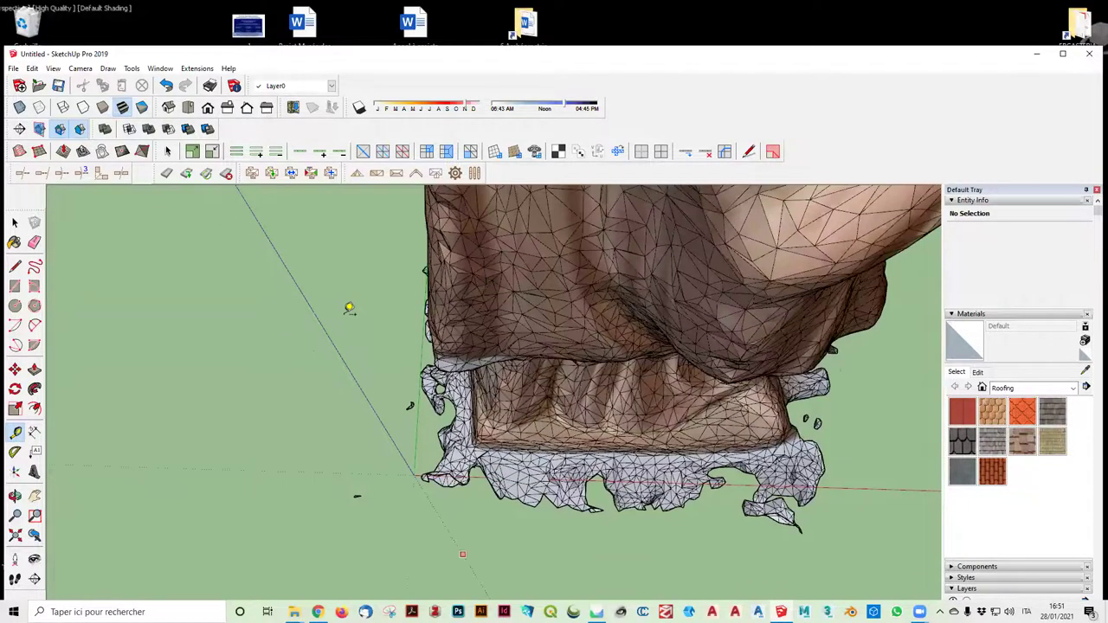
scroll(332, 290, up, 1)
scroll(333, 286, down, 1)
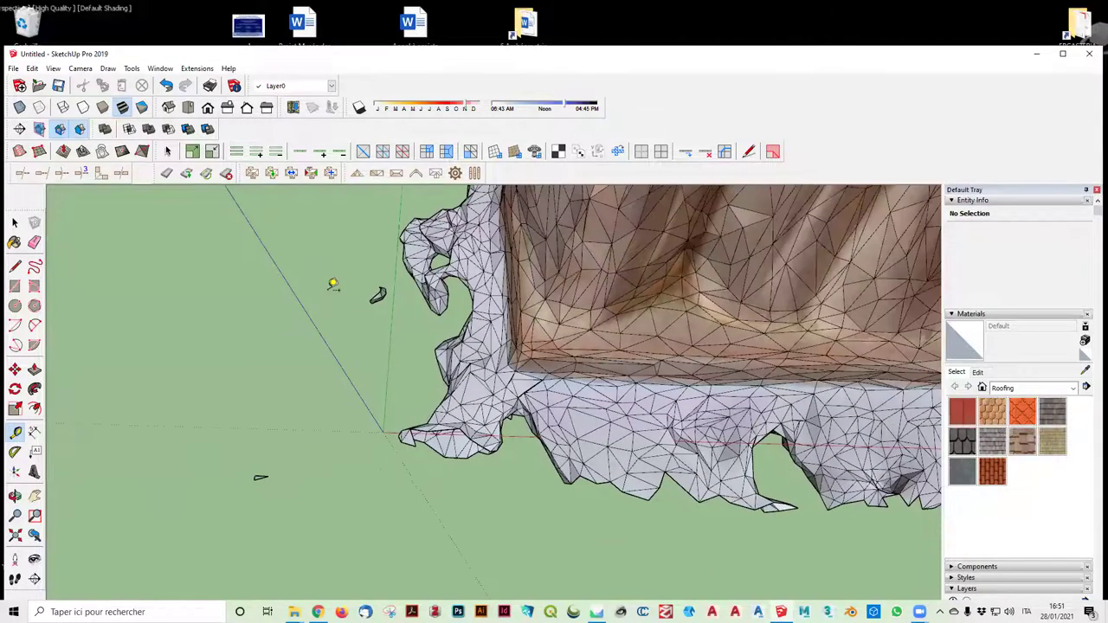
scroll(333, 284, down, 1)
scroll(900, 313, down, 1)
scroll(779, 325, down, 1)
scroll(662, 289, up, 1)
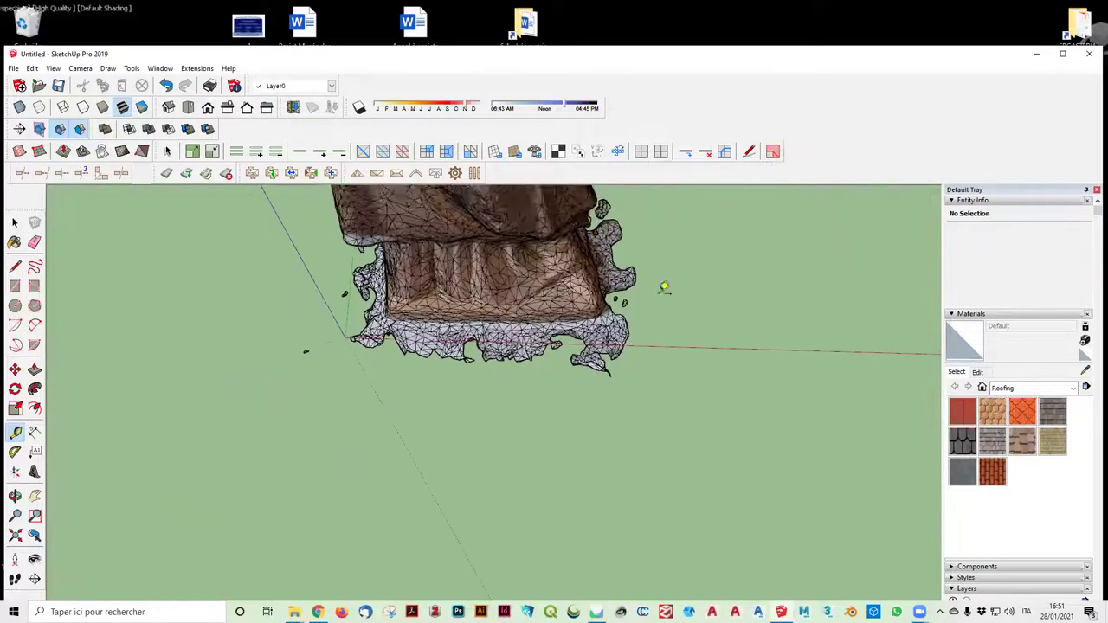
scroll(798, 364, up, 1)
scroll(723, 346, up, 1)
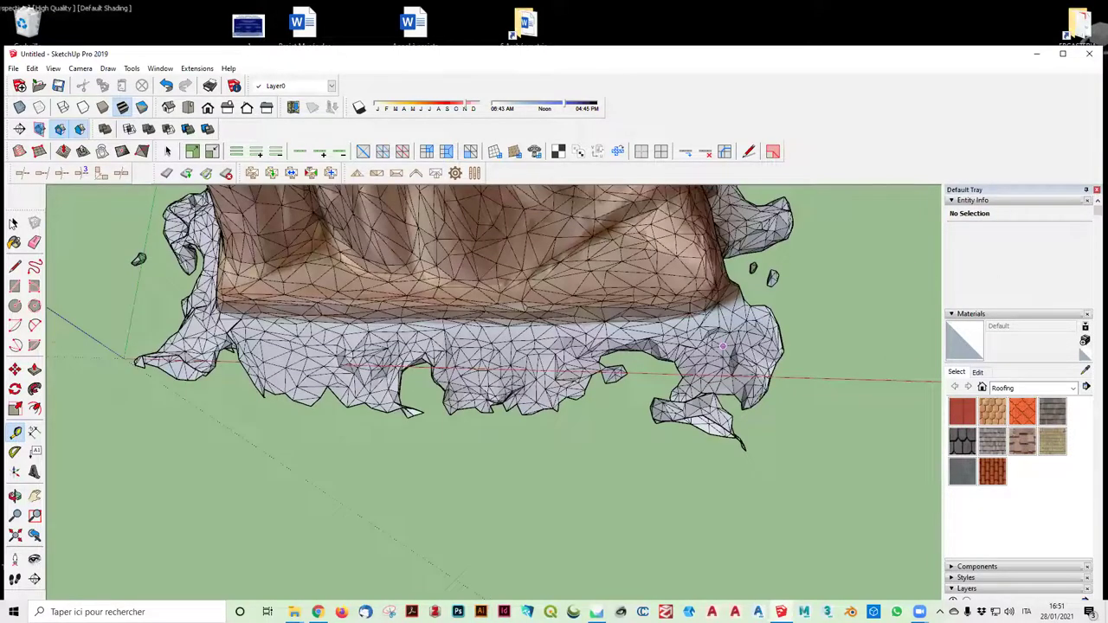
scroll(722, 346, up, 1)
scroll(736, 372, up, 1)
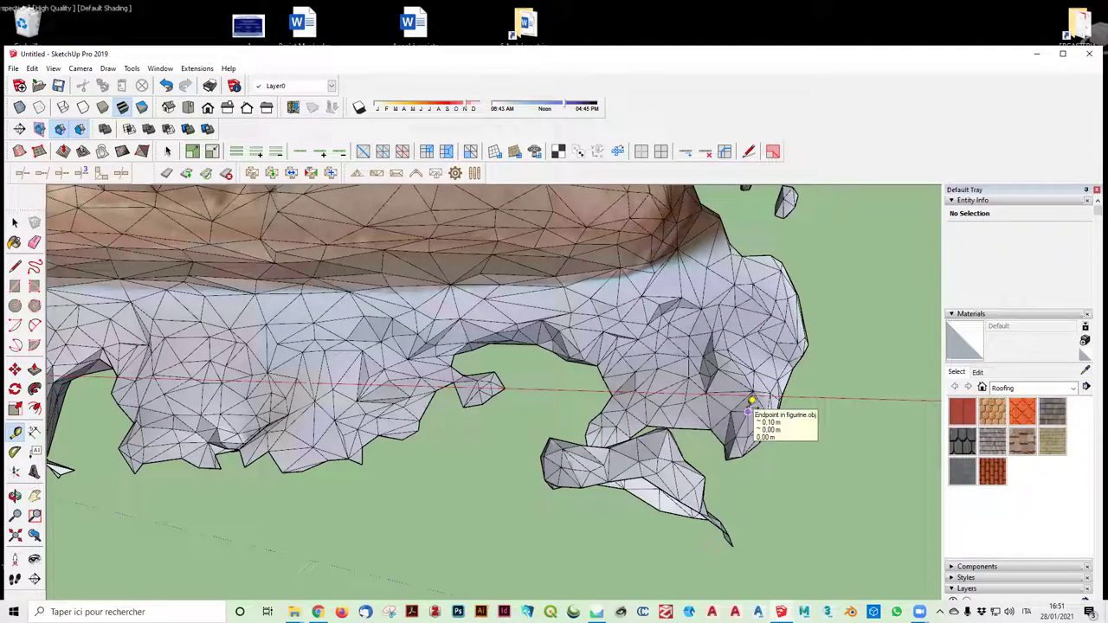
scroll(743, 417, down, 1)
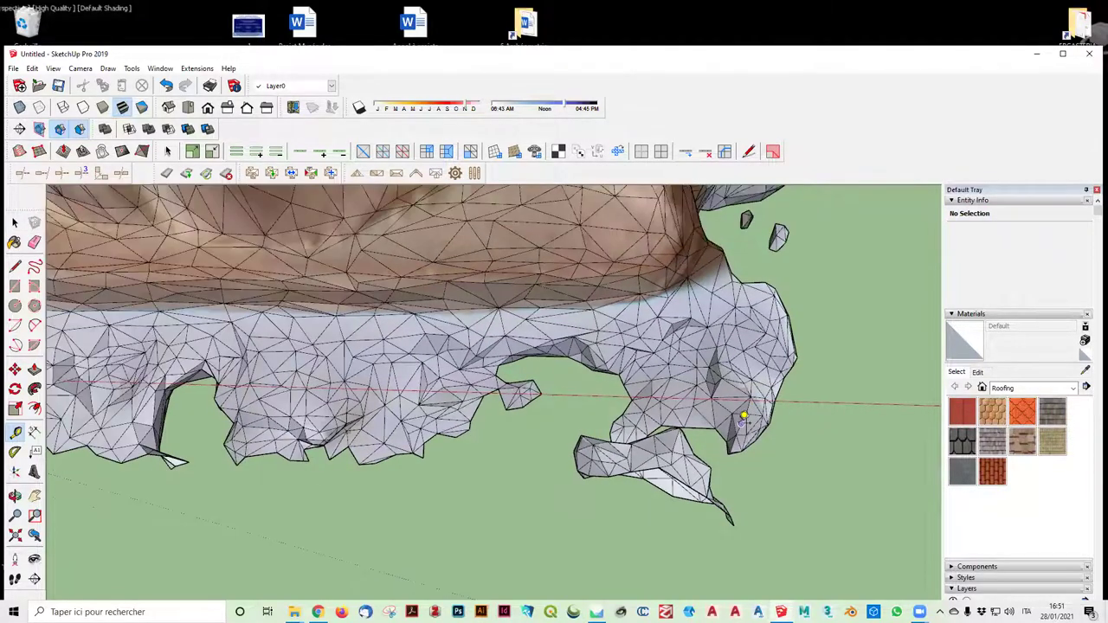
scroll(742, 417, down, 1)
scroll(848, 355, down, 1)
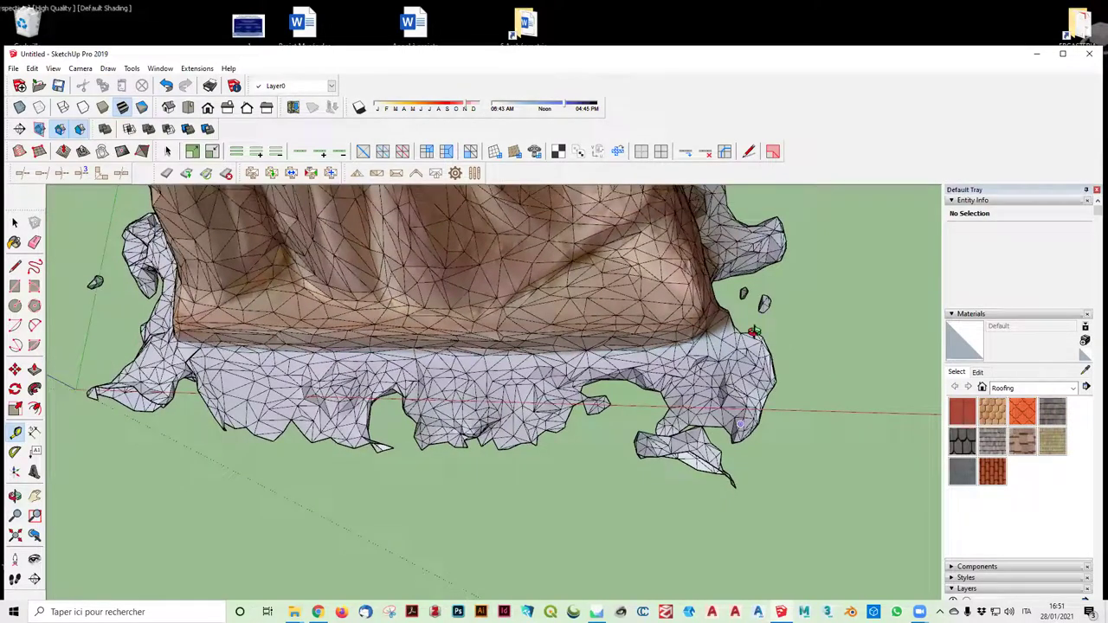
middle_drag(866, 414, 873, 373)
mouse_move(880, 300)
middle_down()
mouse_move(895, 278)
mouse_move(477, 302)
mouse_move(574, 312)
mouse_move(676, 270)
middle_up()
scroll(882, 398, up, 3)
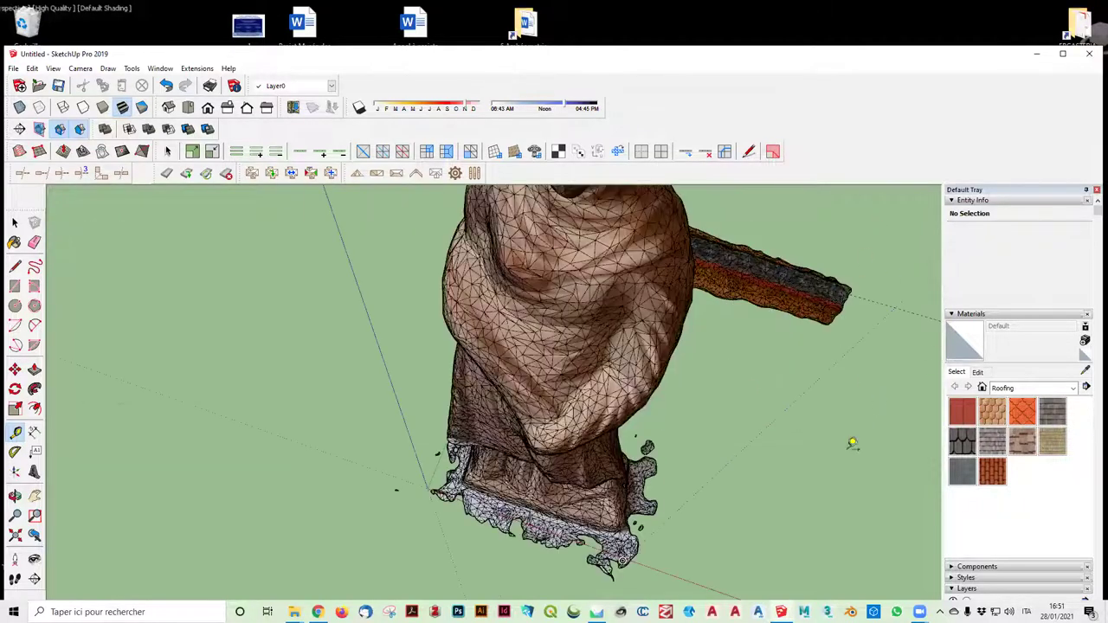
scroll(865, 437, up, 2)
scroll(822, 372, up, 2)
middle_drag(822, 372, 822, 372)
scroll(822, 372, down, 1)
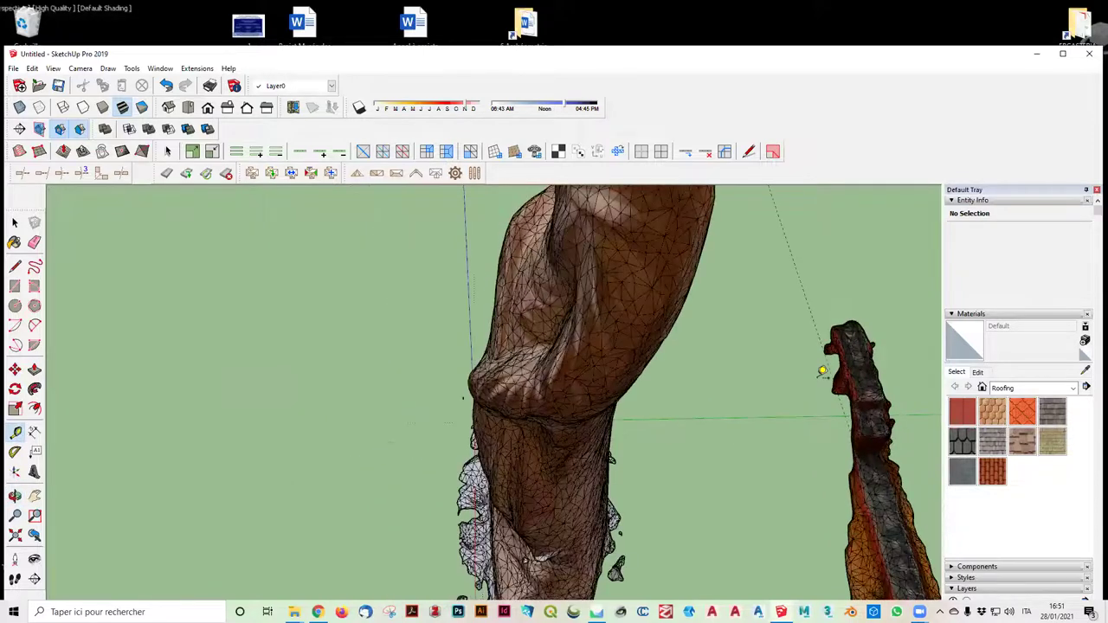
scroll(822, 372, down, 1)
scroll(822, 372, down, 2)
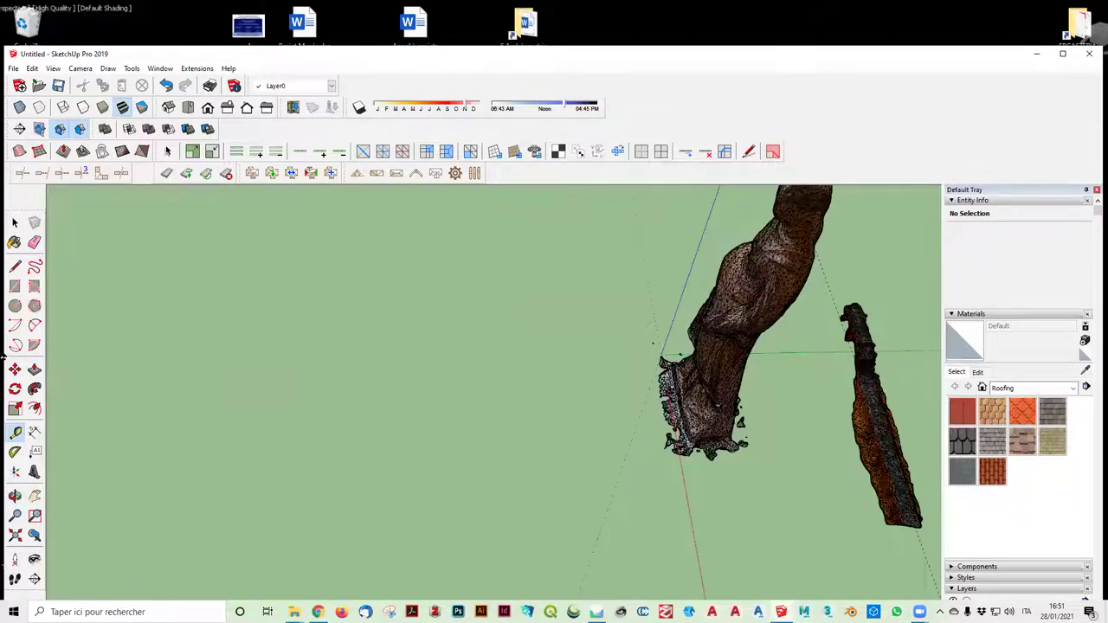
Select the imported figurine group with the Select tool
click(15, 222)
middle_drag(889, 378, 846, 312)
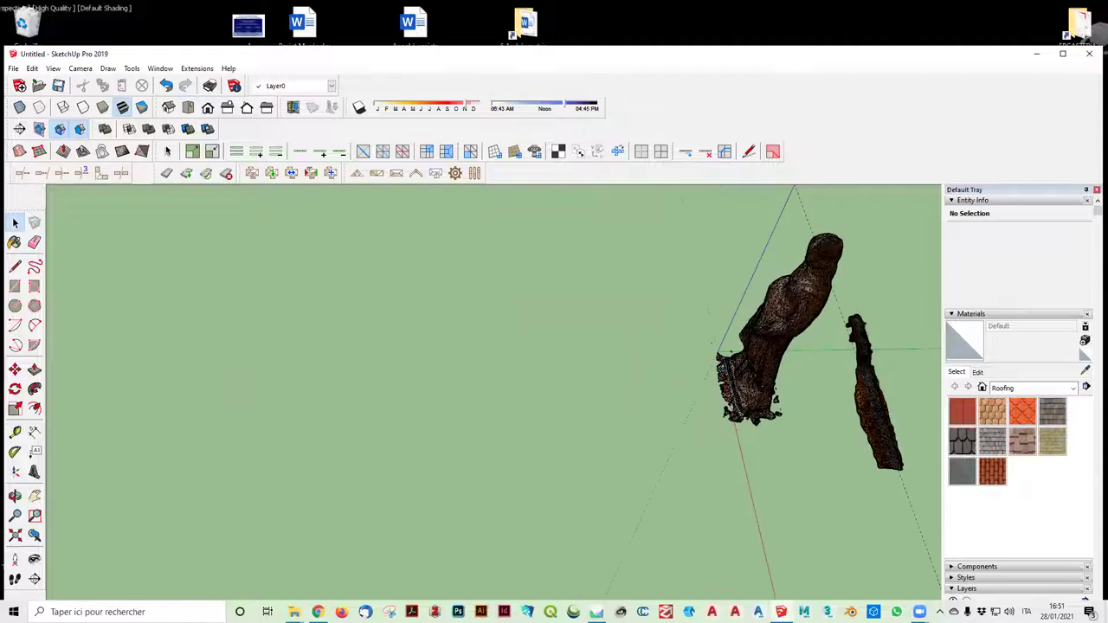
drag(847, 312, 914, 488)
click(884, 447)
middle_drag(884, 446, 869, 274)
scroll(863, 313, down, 3)
scroll(868, 273, up, 2)
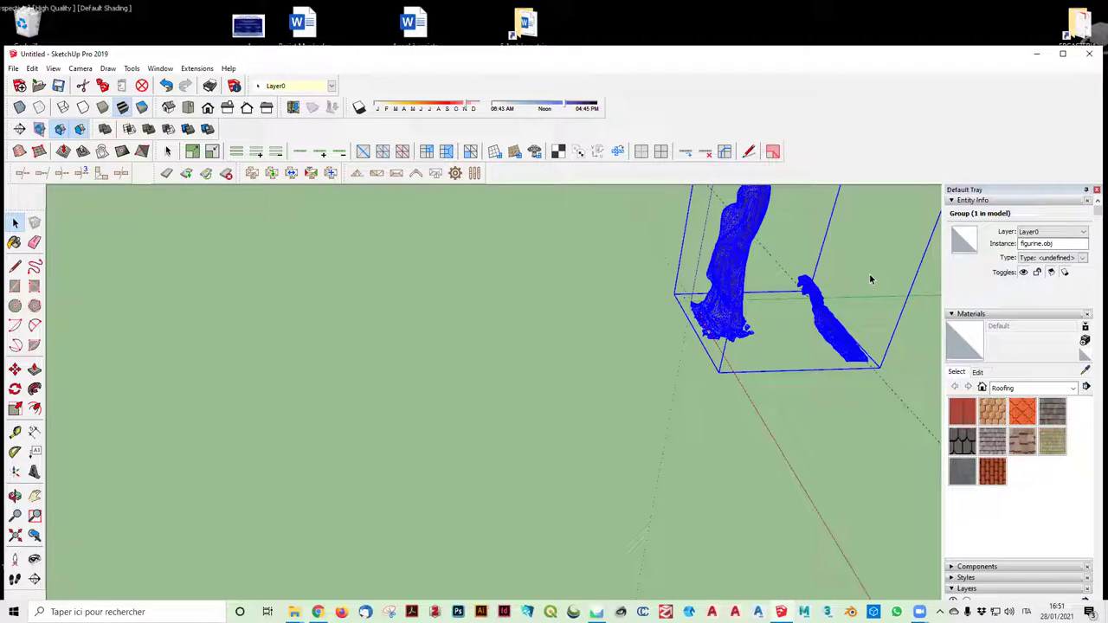
scroll(860, 302, up, 1)
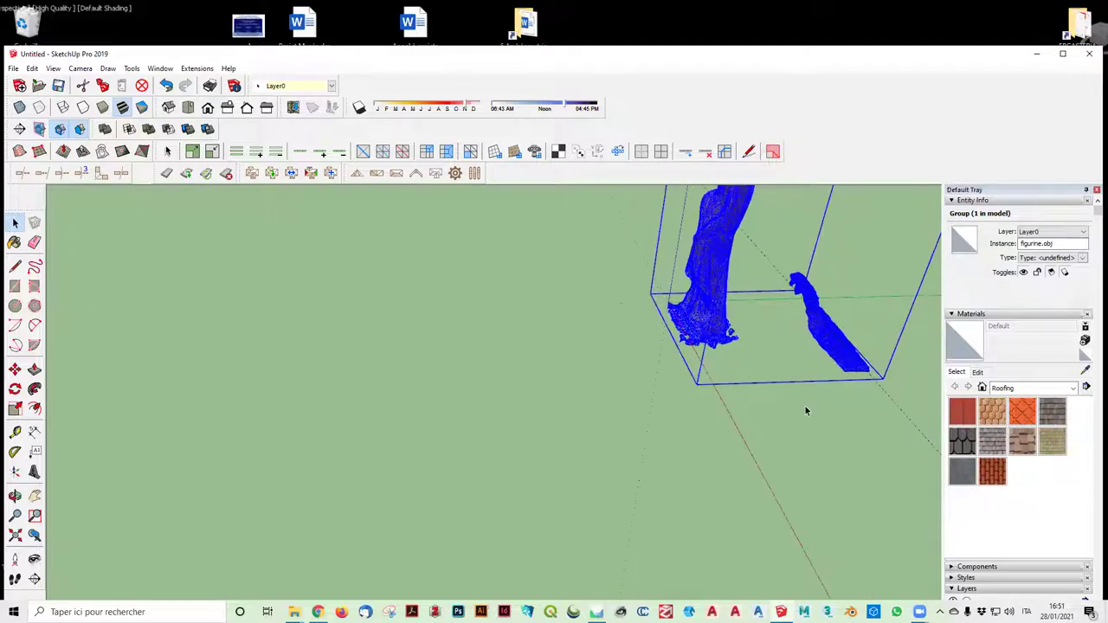
Explode the figurine group into loose textured geometry
right_click(829, 339)
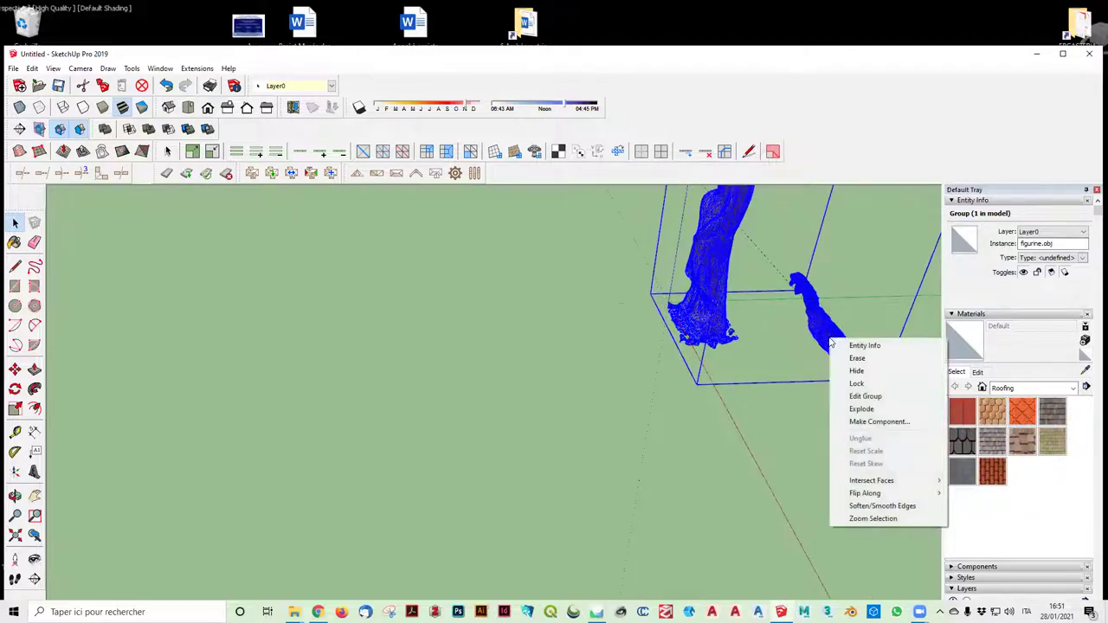
click(869, 408)
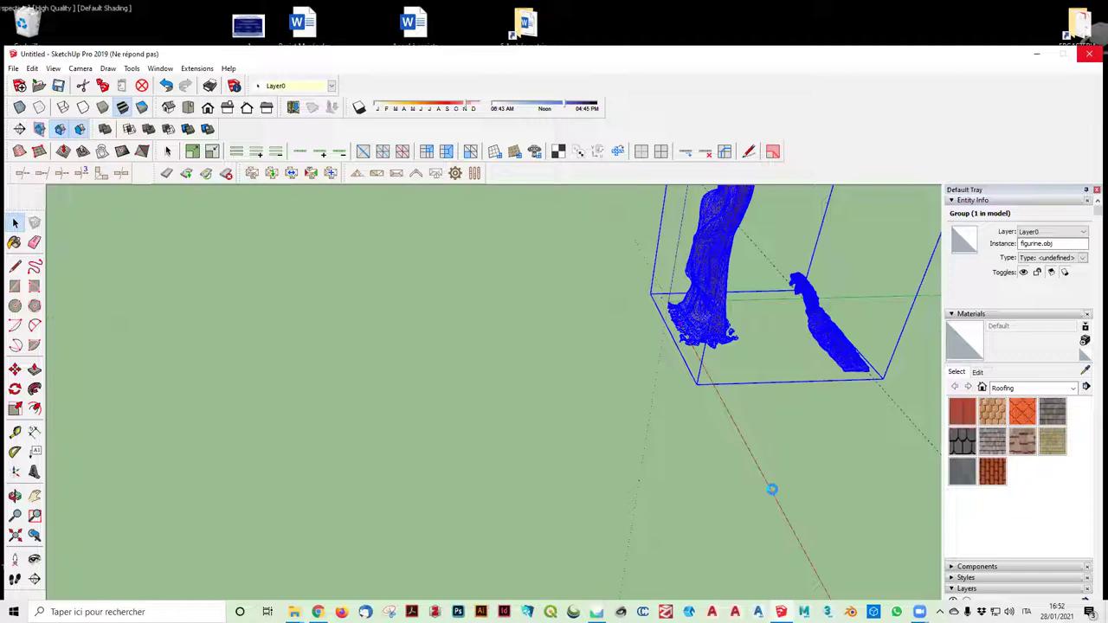
mouse_move(771, 492)
middle_down()
mouse_move(874, 329)
mouse_move(847, 322)
mouse_move(806, 259)
middle_up()
Delete the scanned ruler beside the figurine and orbit to view the statue upright
drag(807, 260, 927, 479)
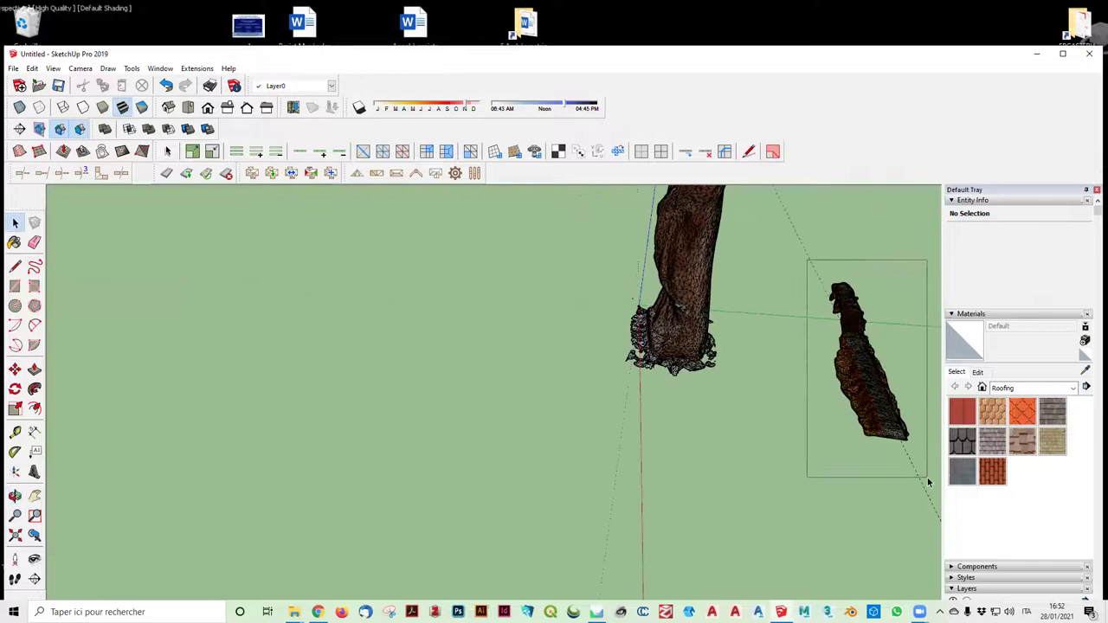
key(Delete)
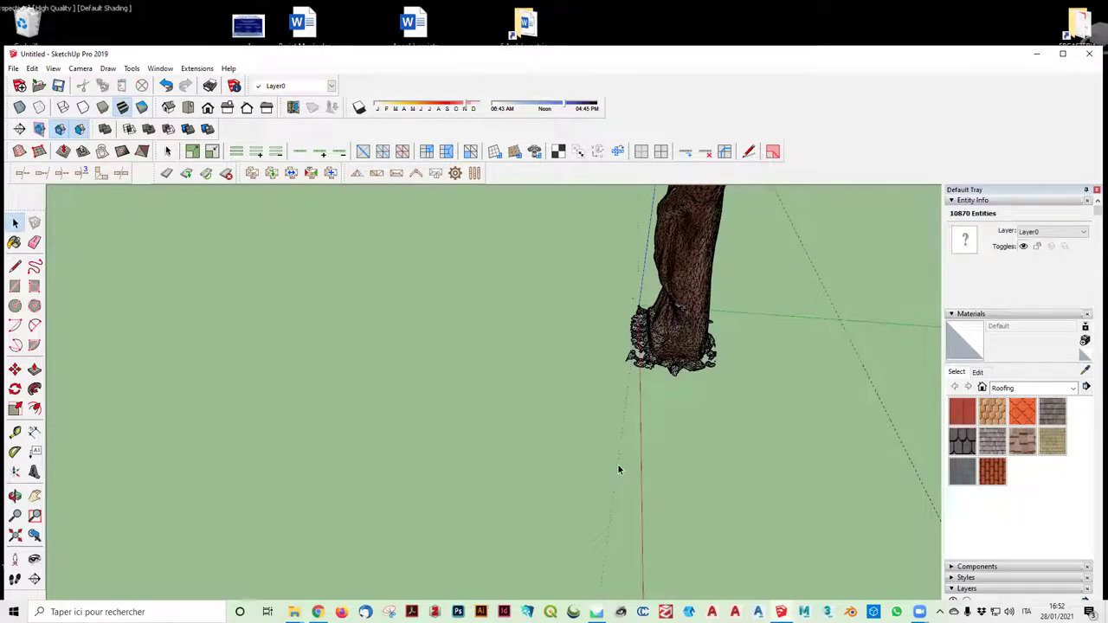
middle_drag(372, 391, 737, 390)
mouse_move(821, 401)
middle_down()
mouse_move(450, 294)
mouse_move(777, 363)
mouse_move(929, 447)
mouse_move(833, 398)
mouse_move(794, 420)
mouse_move(872, 407)
middle_up()
scroll(708, 351, up, 2)
scroll(697, 349, up, 1)
shift+middle_drag(705, 388, 722, 606)
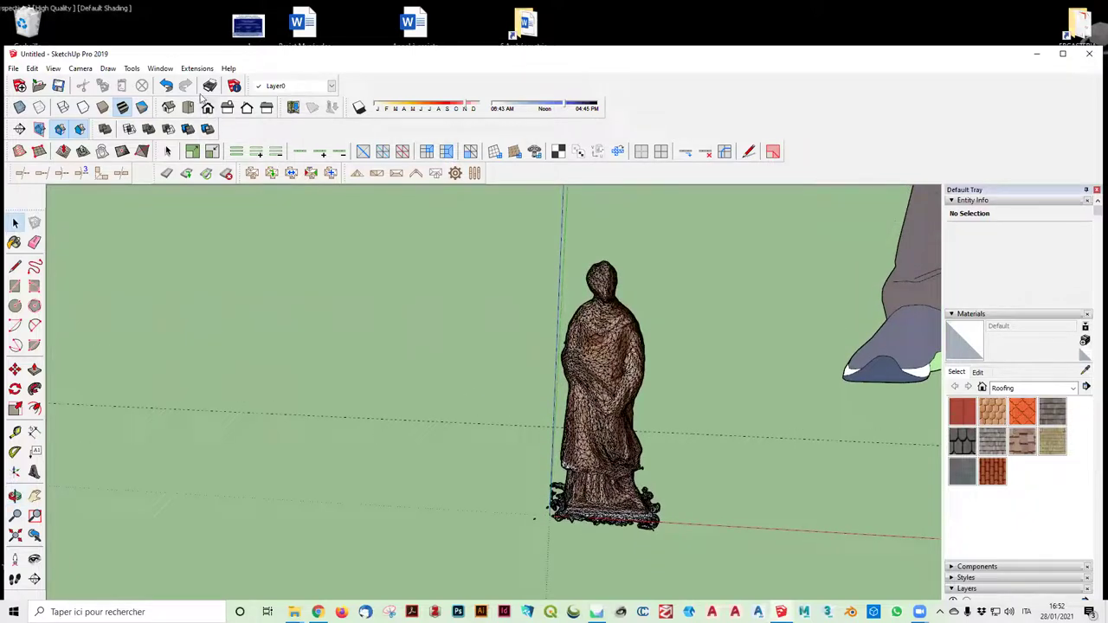
Check Model Info units, dimensions and statistics, then purge unused items, leaving 18,678 edges and 12,349 faces
click(161, 68)
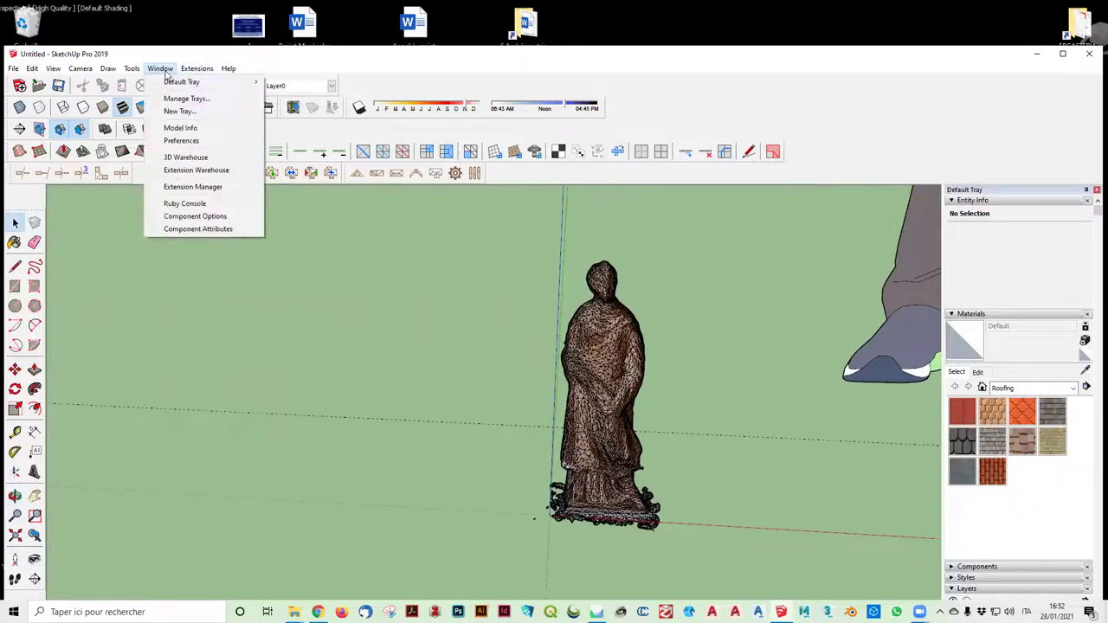
click(172, 127)
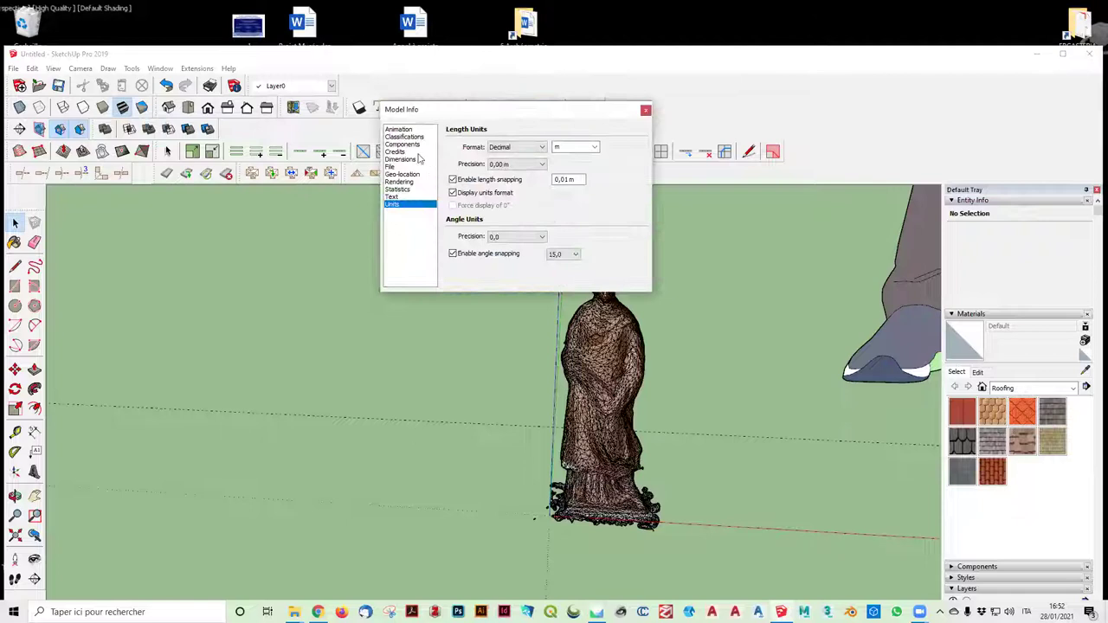
click(413, 161)
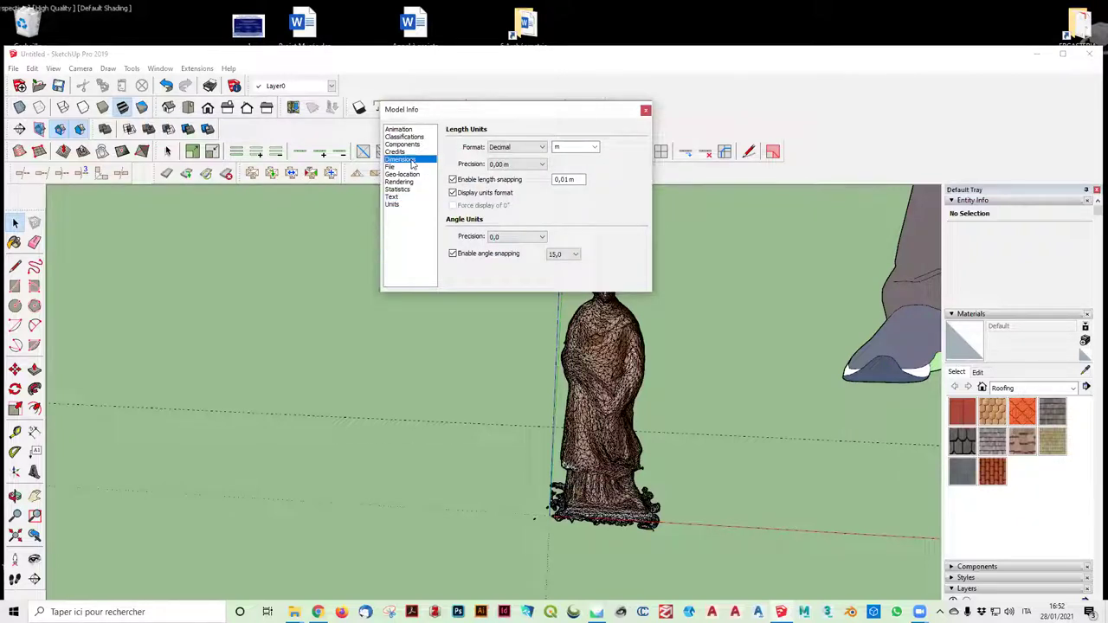
click(398, 188)
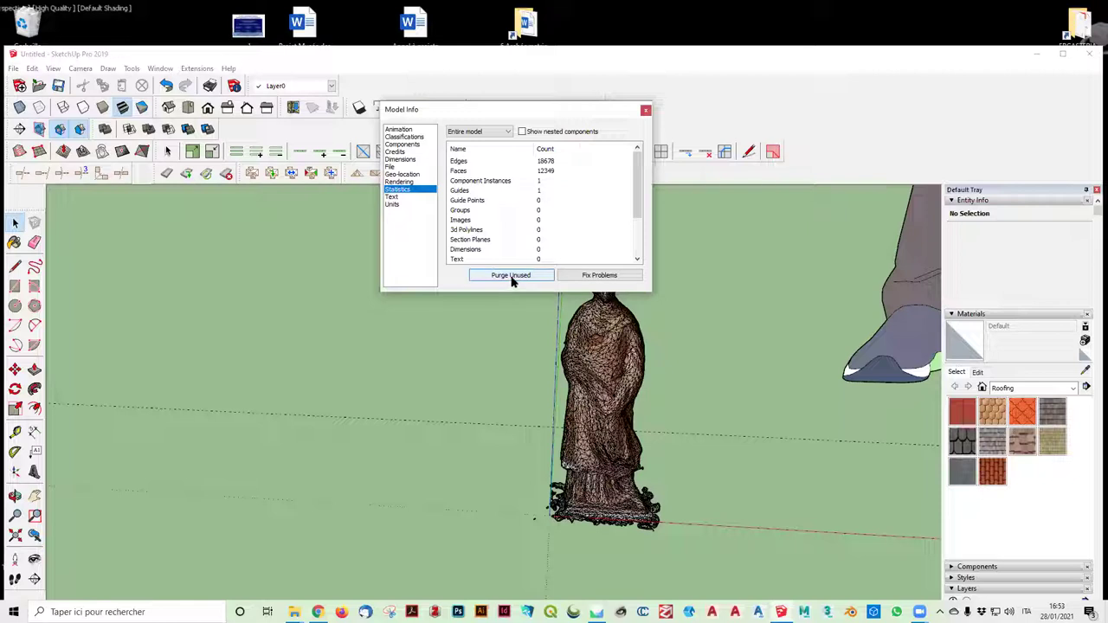
click(519, 277)
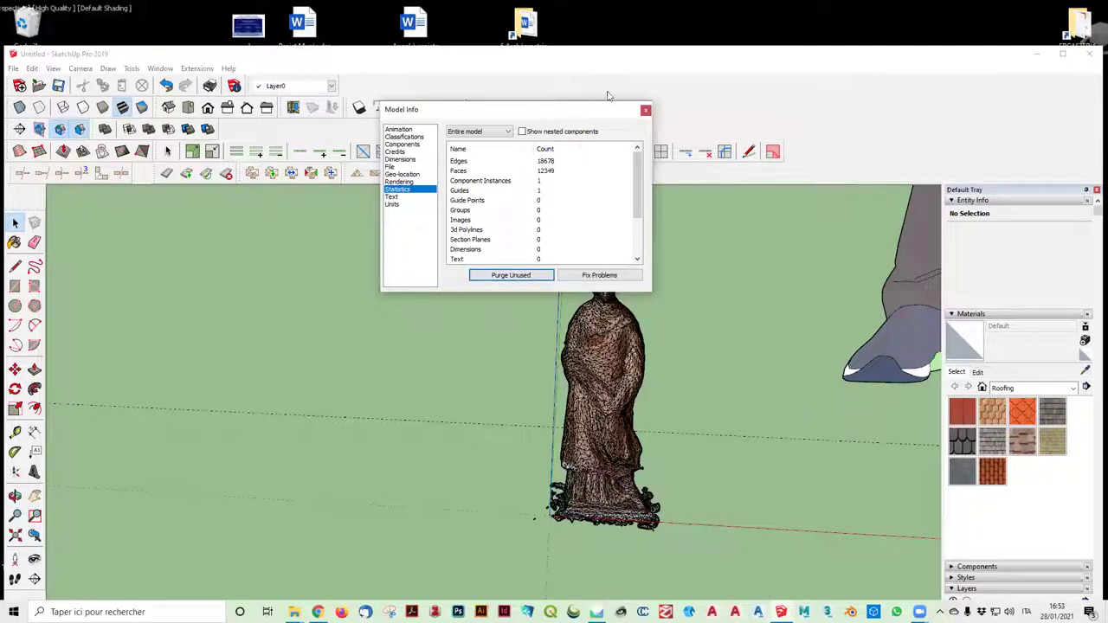
click(646, 112)
Switch to the Front standard view of the statue and pick the Text tool
middle_drag(631, 260, 626, 396)
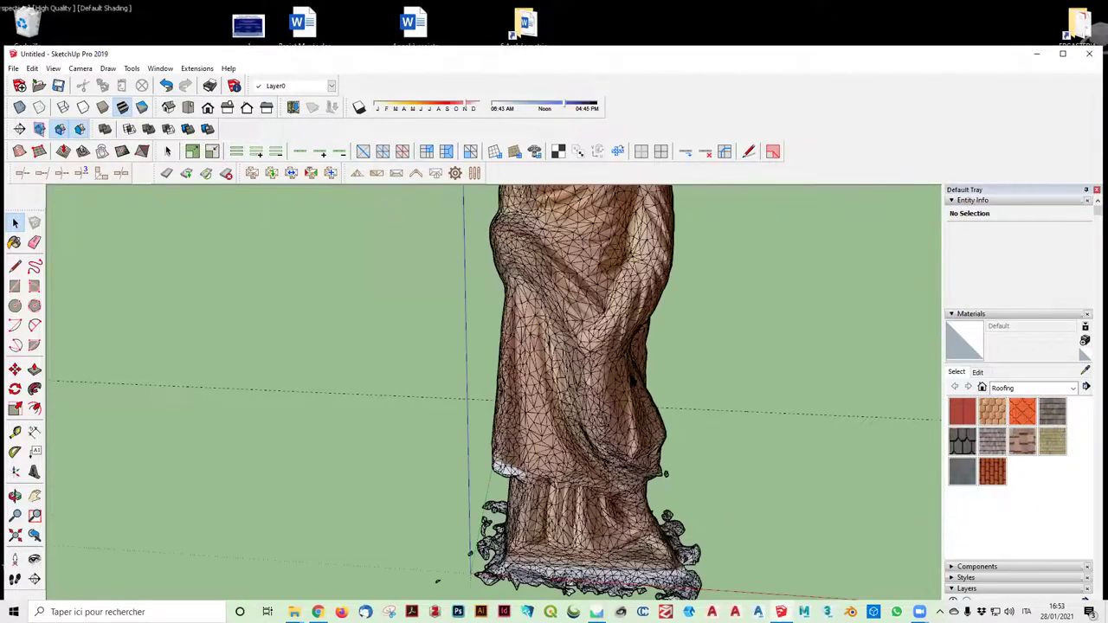
scroll(628, 396, down, 3)
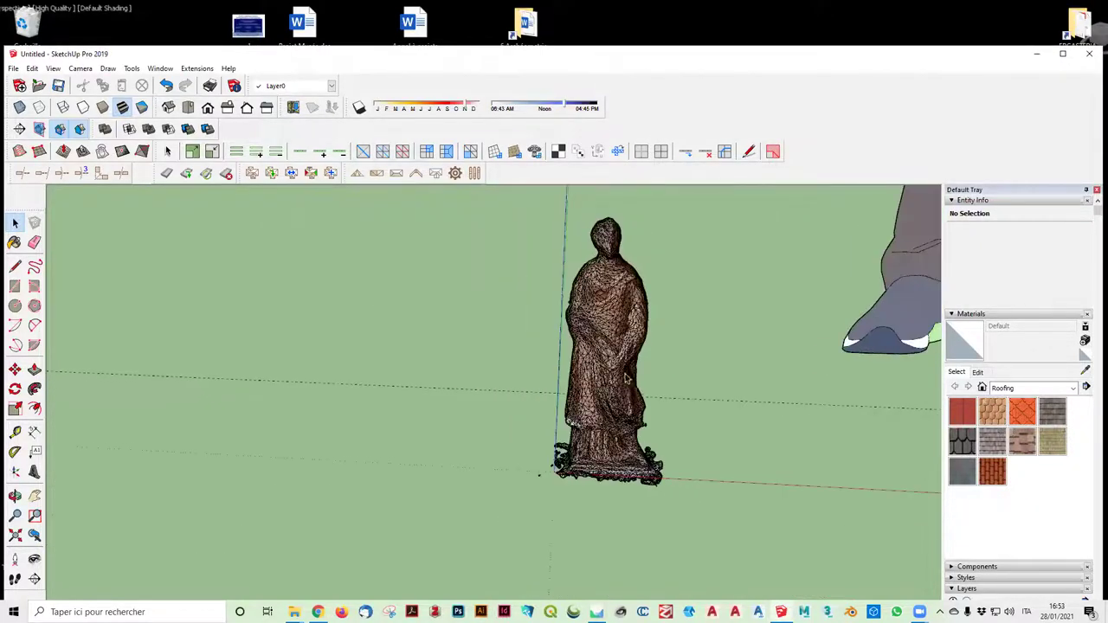
click(208, 107)
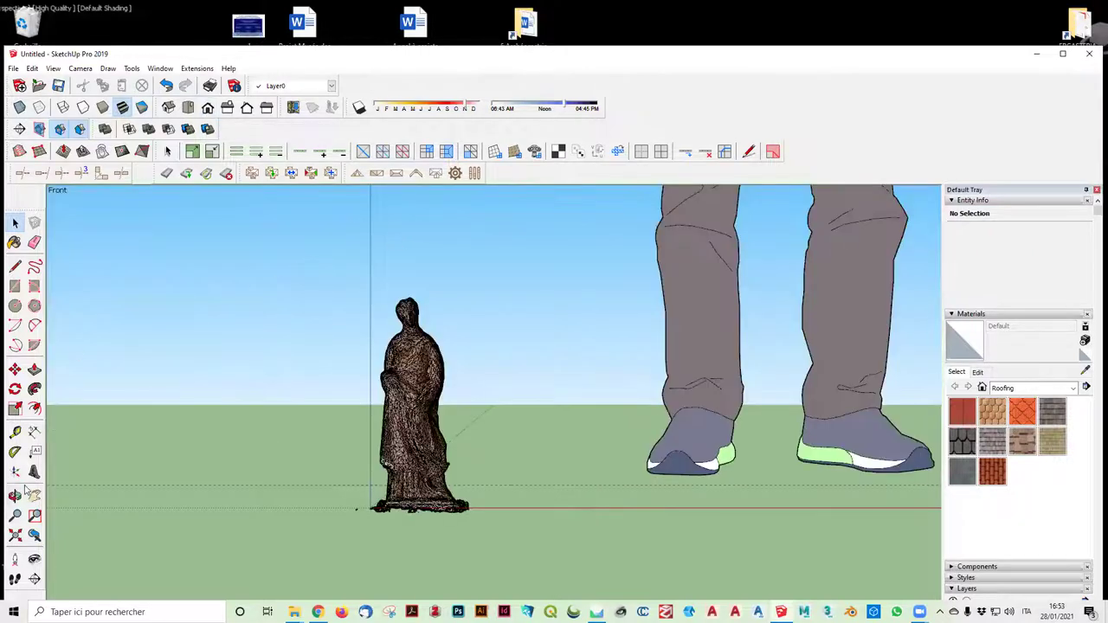
click(34, 450)
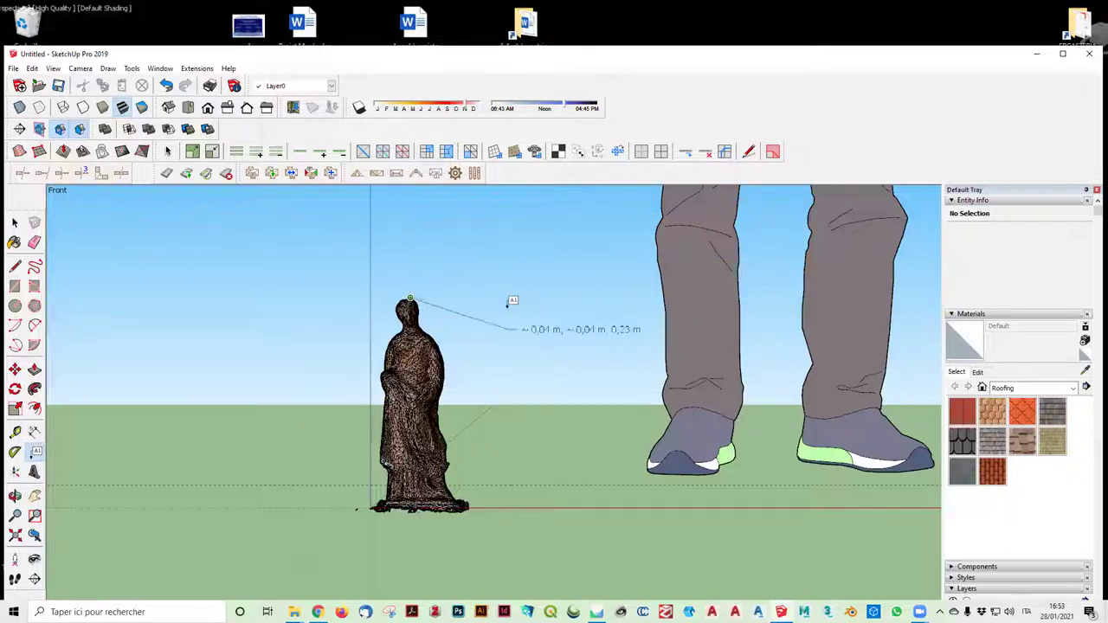
Zoom in and place the top-point coordinate label (~0,04 m, ~0,04 m, 0,23 m) near the base
scroll(415, 514, up, 2)
scroll(407, 508, up, 2)
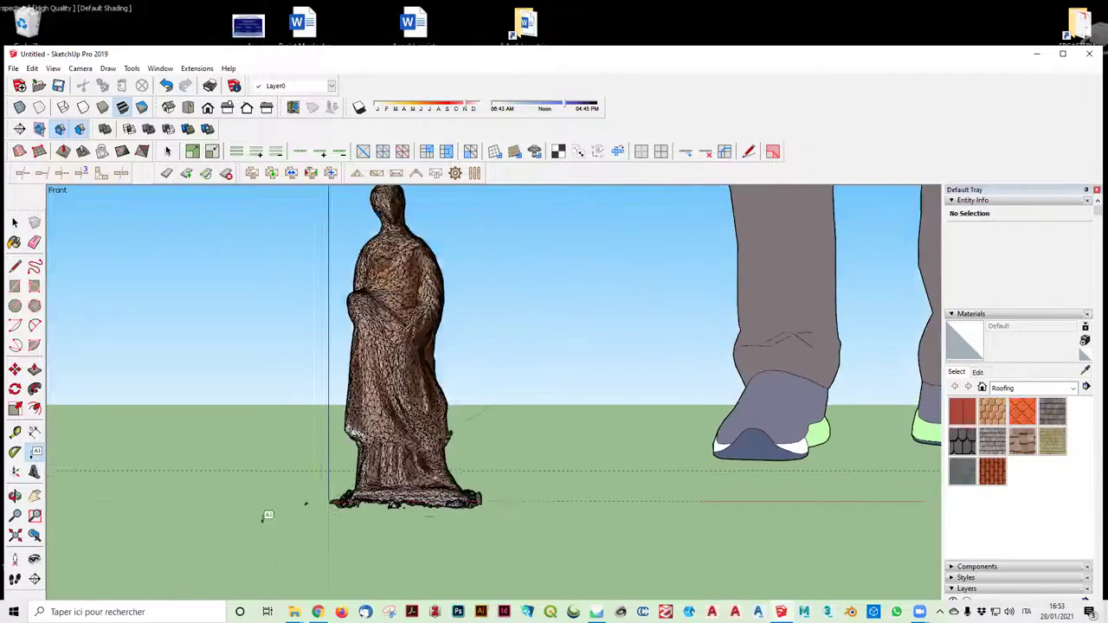
scroll(394, 502, up, 2)
scroll(383, 495, up, 2)
scroll(382, 495, up, 2)
scroll(367, 470, up, 2)
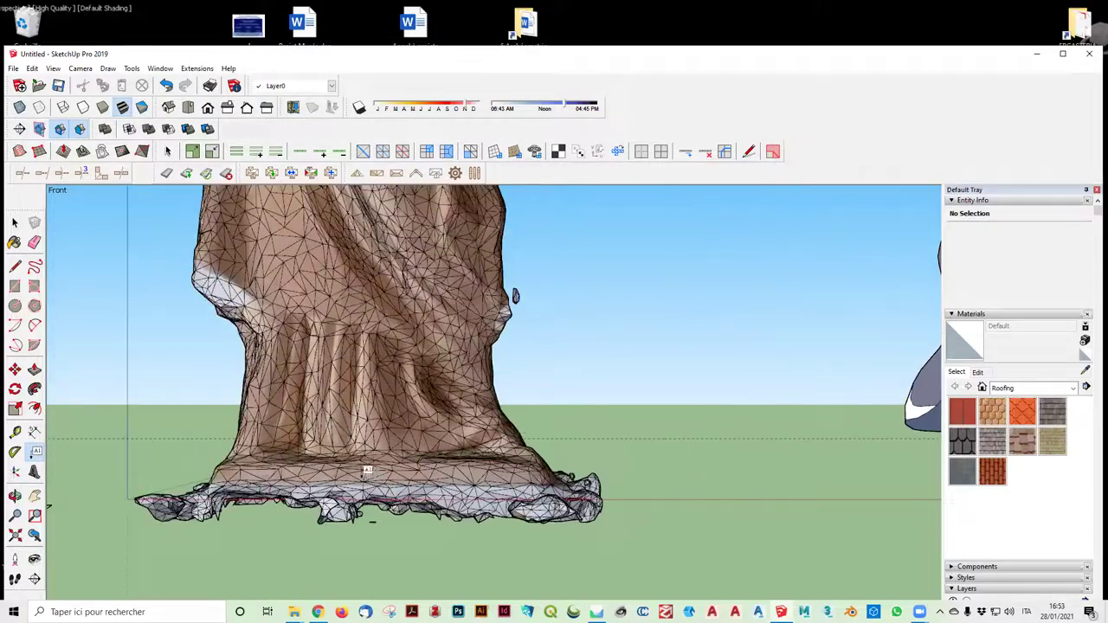
scroll(451, 427, down, 3)
scroll(448, 425, down, 2)
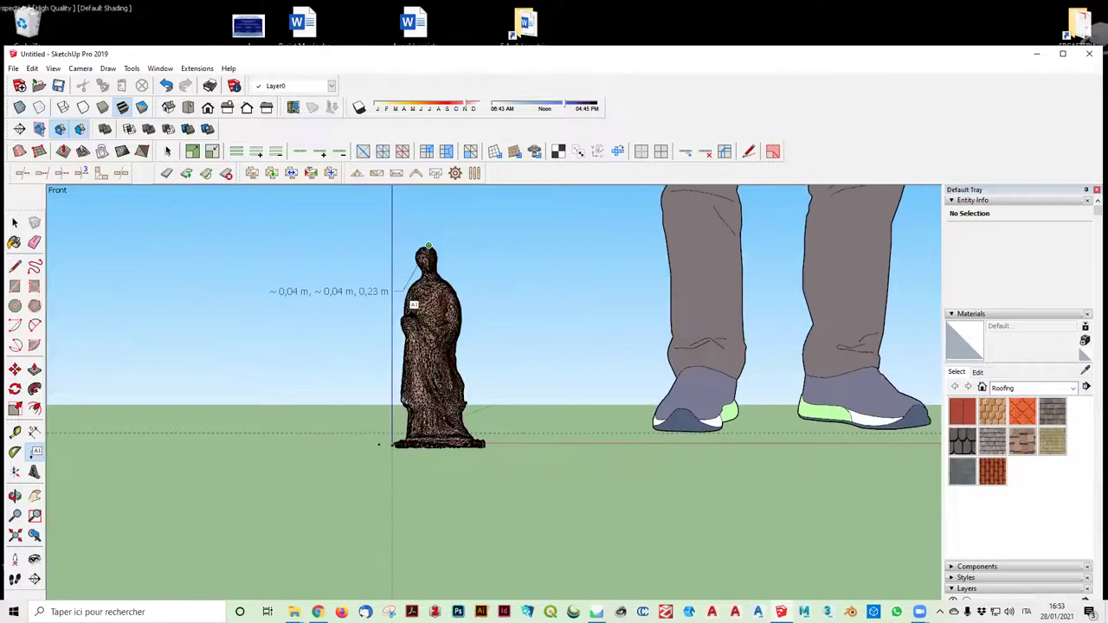
scroll(443, 423, up, 2)
scroll(442, 437, up, 2)
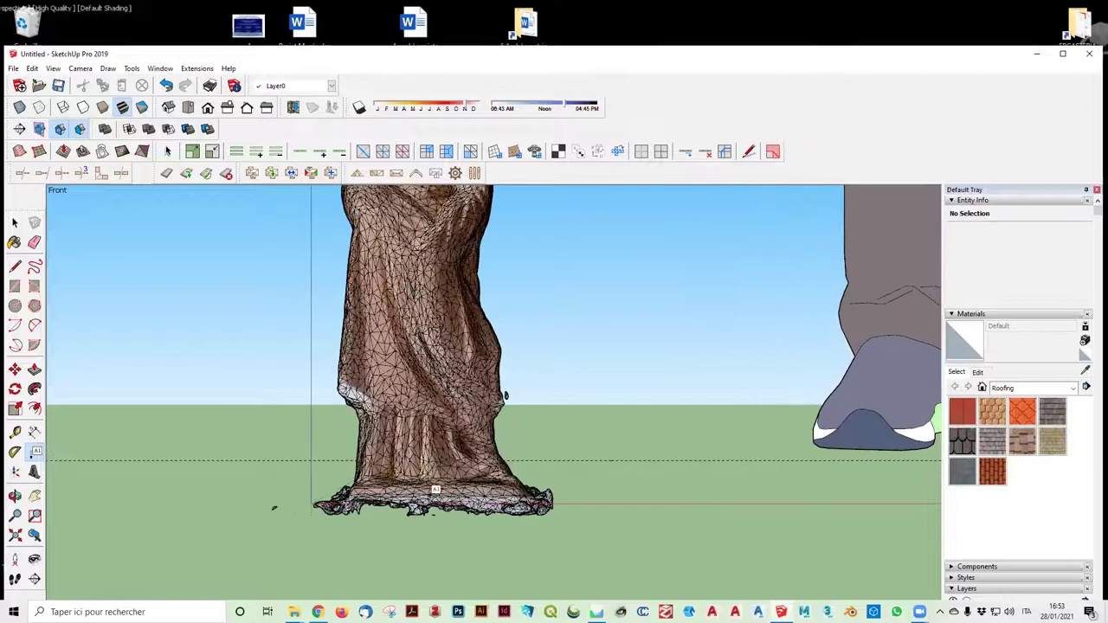
scroll(435, 490, up, 1)
scroll(433, 489, up, 1)
scroll(432, 488, up, 2)
scroll(429, 487, up, 2)
click(429, 487)
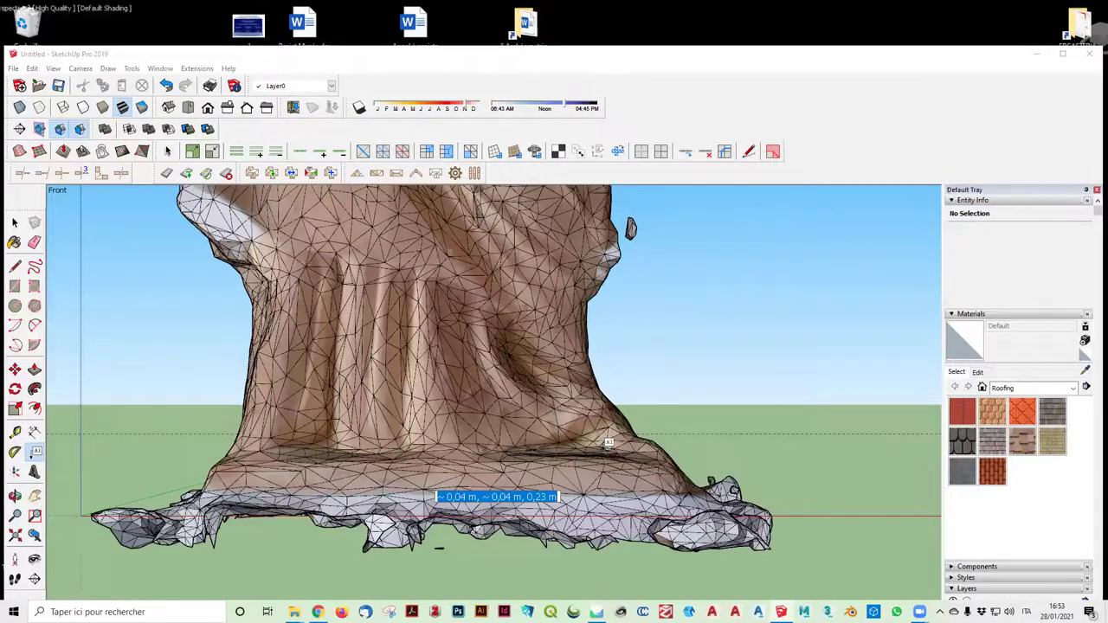
Zoom out and orbit to a perspective side view of the statue
scroll(749, 389, down, 2)
scroll(749, 389, down, 2)
scroll(736, 314, down, 3)
scroll(718, 368, down, 1)
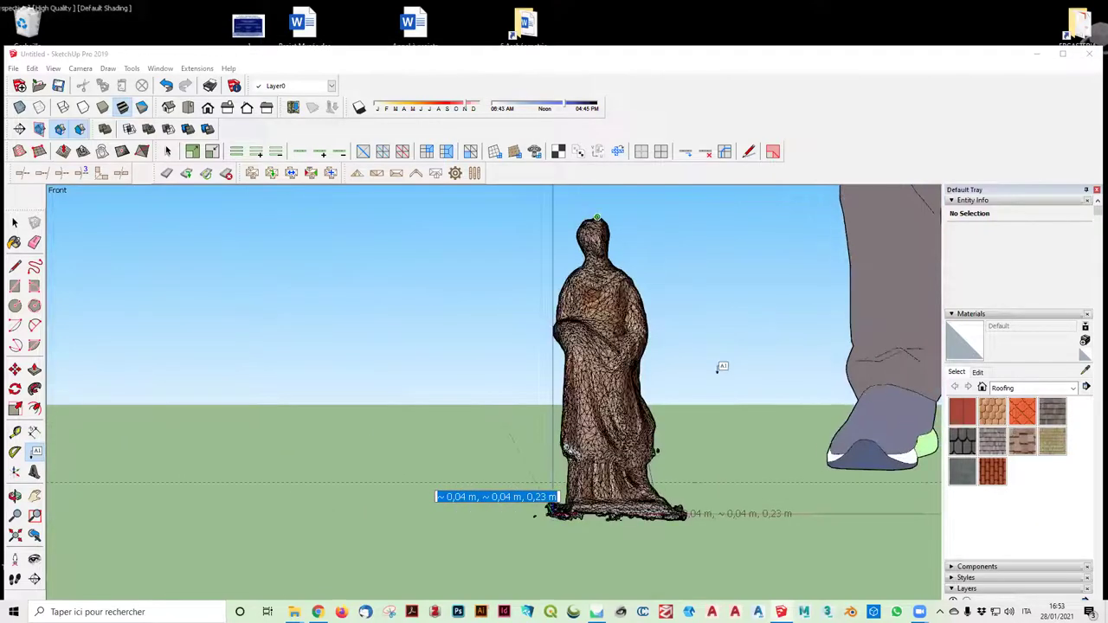
middle_drag(722, 367, 463, 478)
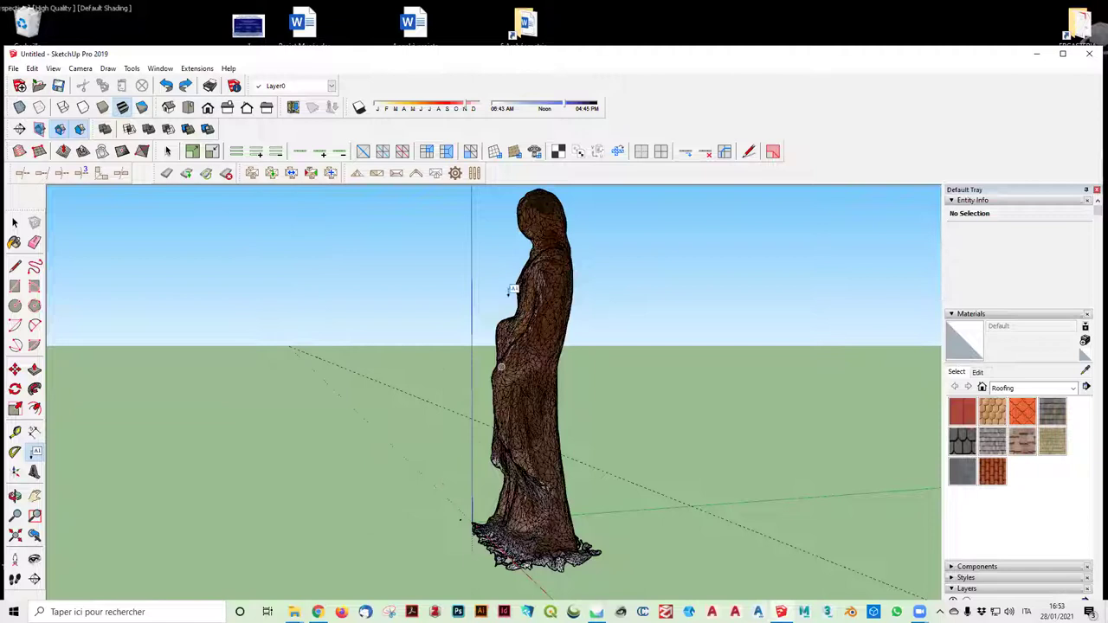
mouse_move(537, 227)
middle_down()
mouse_move(581, 293)
mouse_move(523, 292)
middle_up()
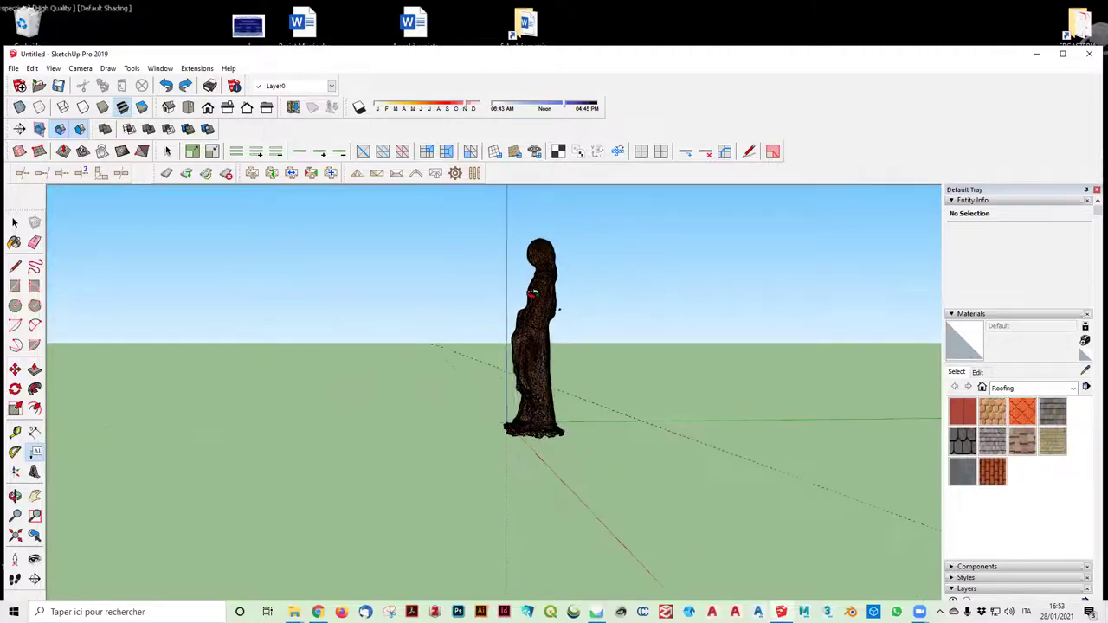
click(227, 109)
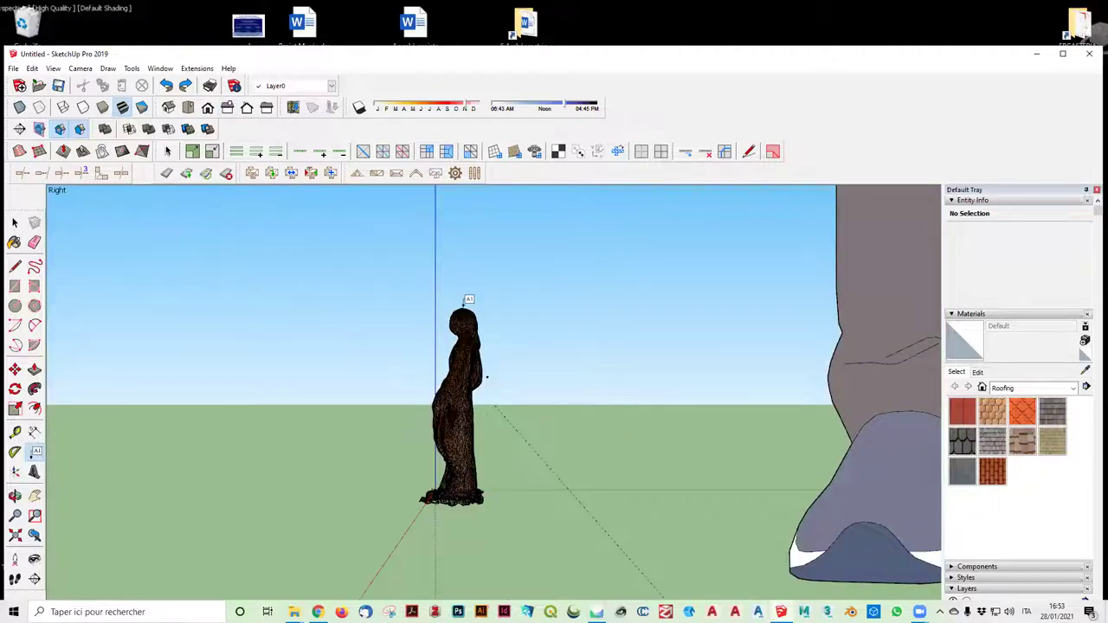
scroll(462, 311, up, 2)
scroll(461, 311, up, 2)
scroll(456, 315, up, 2)
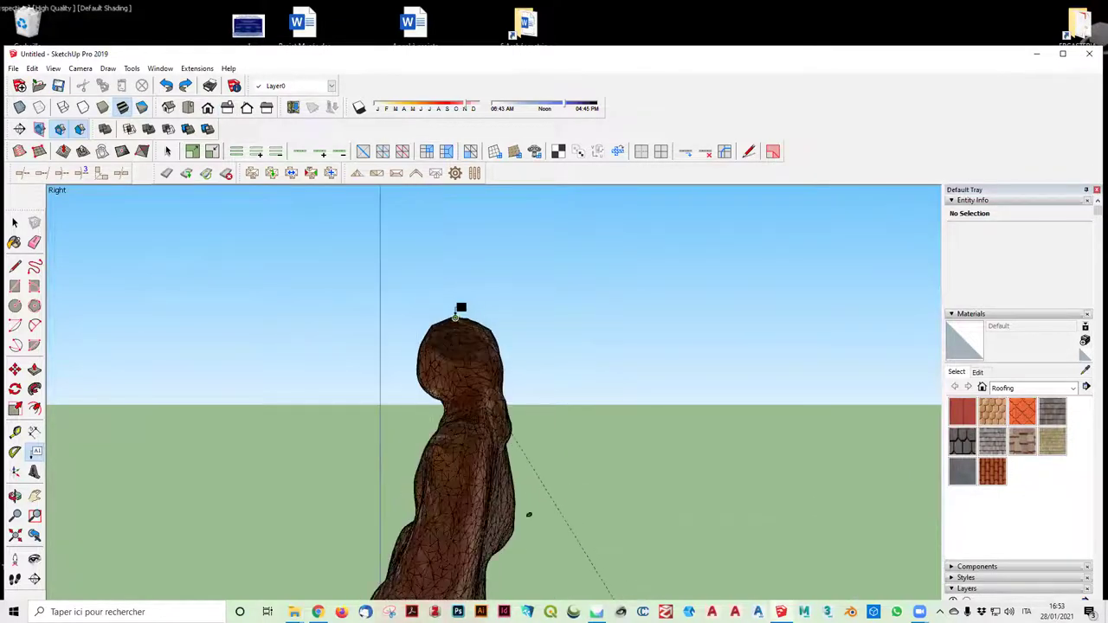
scroll(456, 312, up, 2)
scroll(456, 313, up, 3)
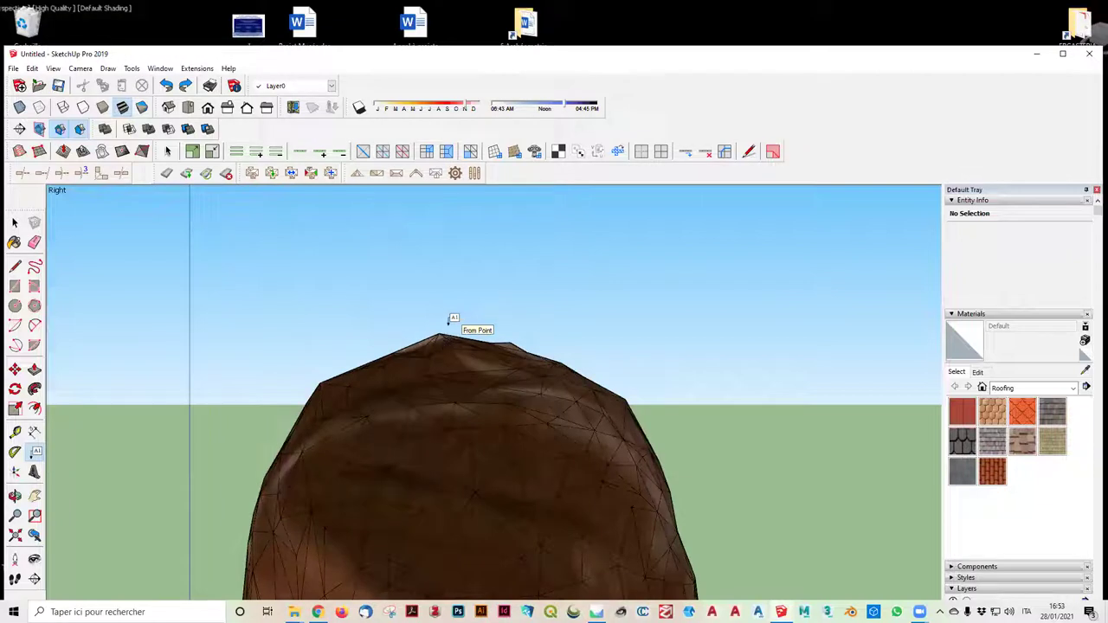
scroll(438, 335, down, 2)
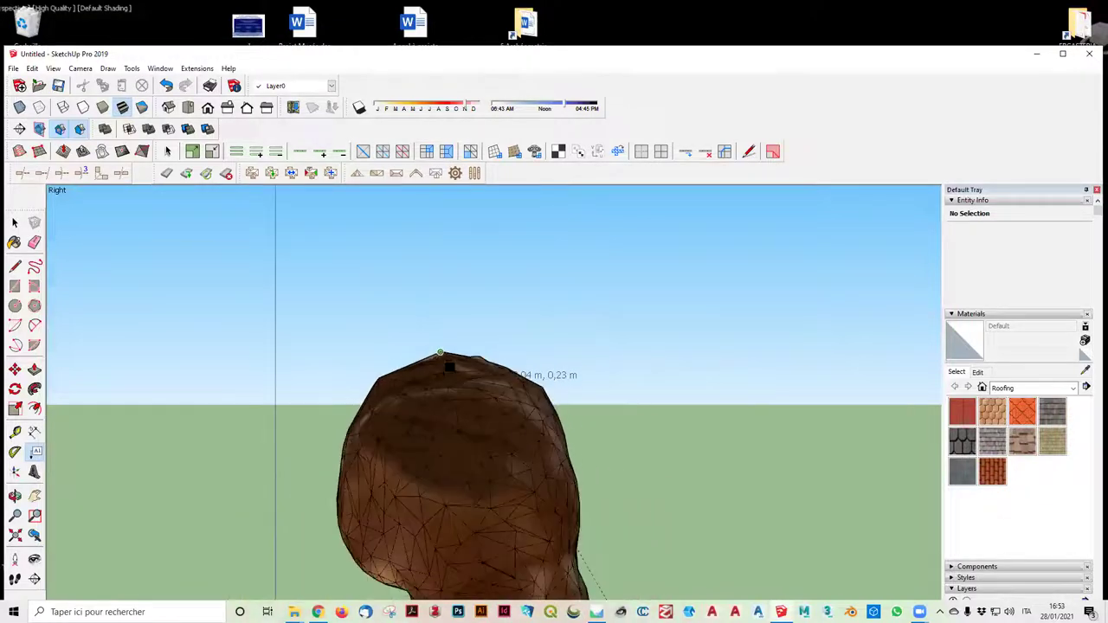
scroll(442, 355, down, 2)
scroll(445, 370, down, 1)
scroll(444, 374, down, 2)
scroll(457, 527, up, 2)
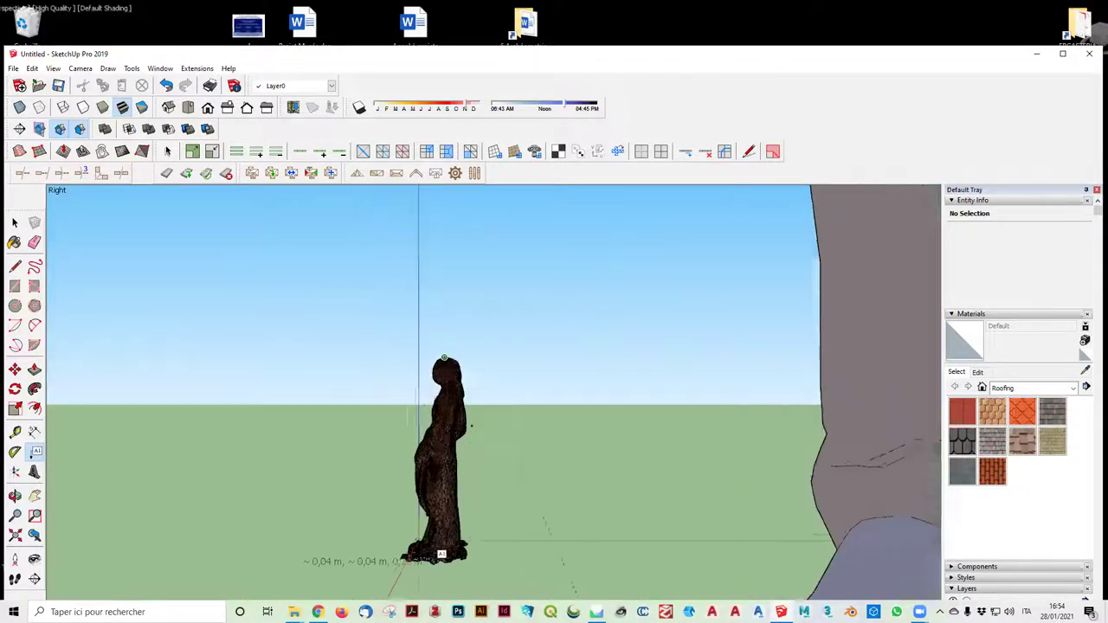
scroll(454, 527, up, 3)
scroll(450, 527, up, 2)
scroll(447, 526, up, 2)
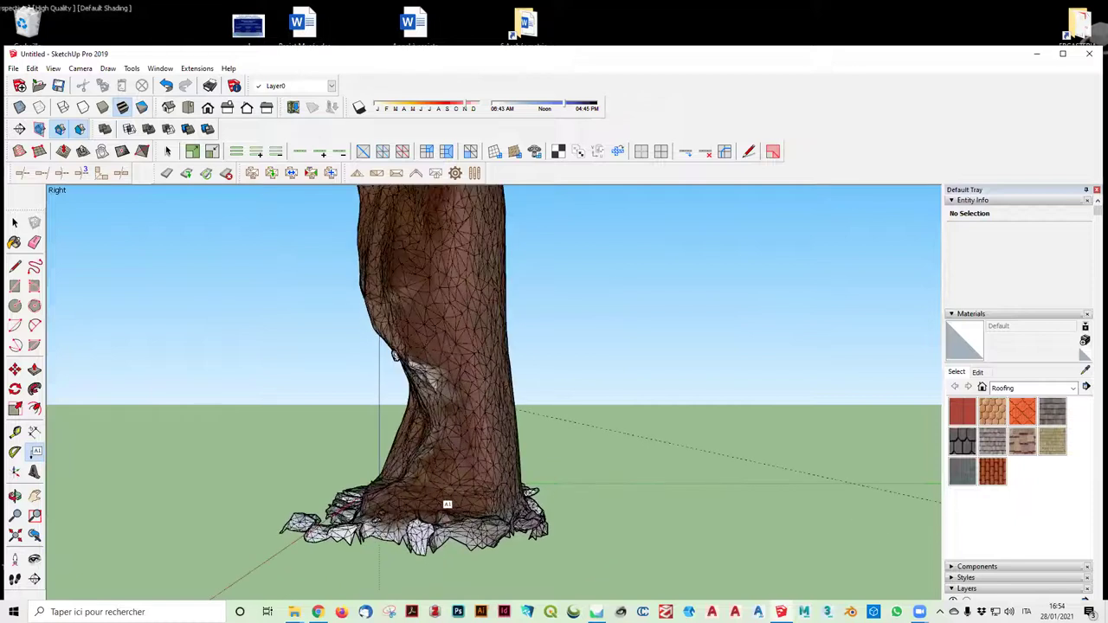
scroll(442, 518, down, 2)
scroll(440, 511, down, 2)
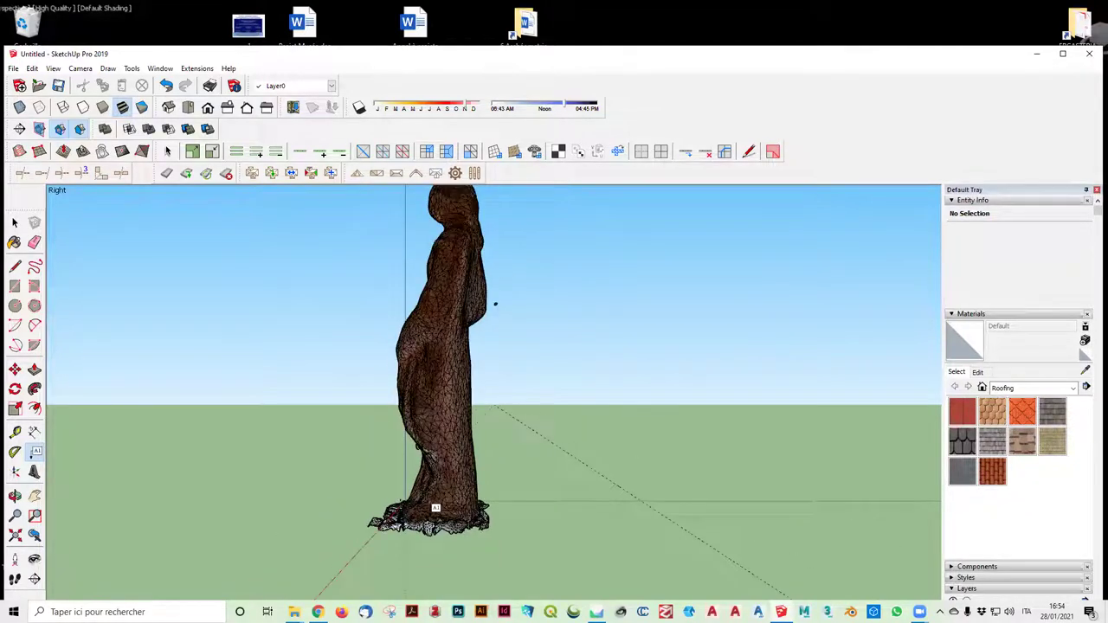
scroll(450, 446, down, 2)
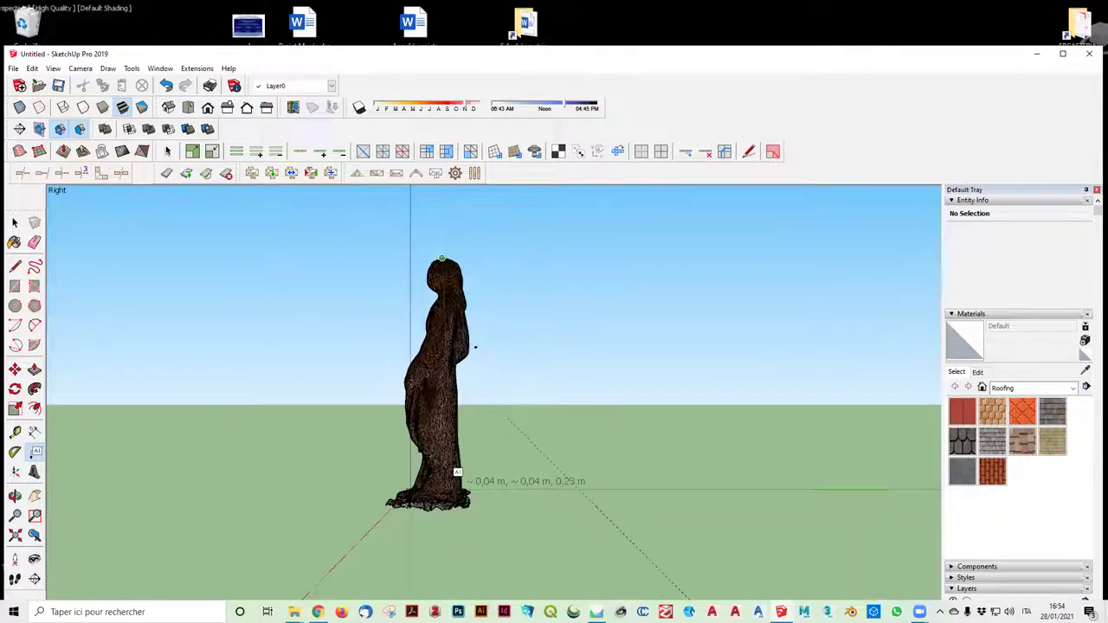
scroll(463, 467, up, 2)
scroll(415, 510, up, 1)
scroll(411, 509, up, 1)
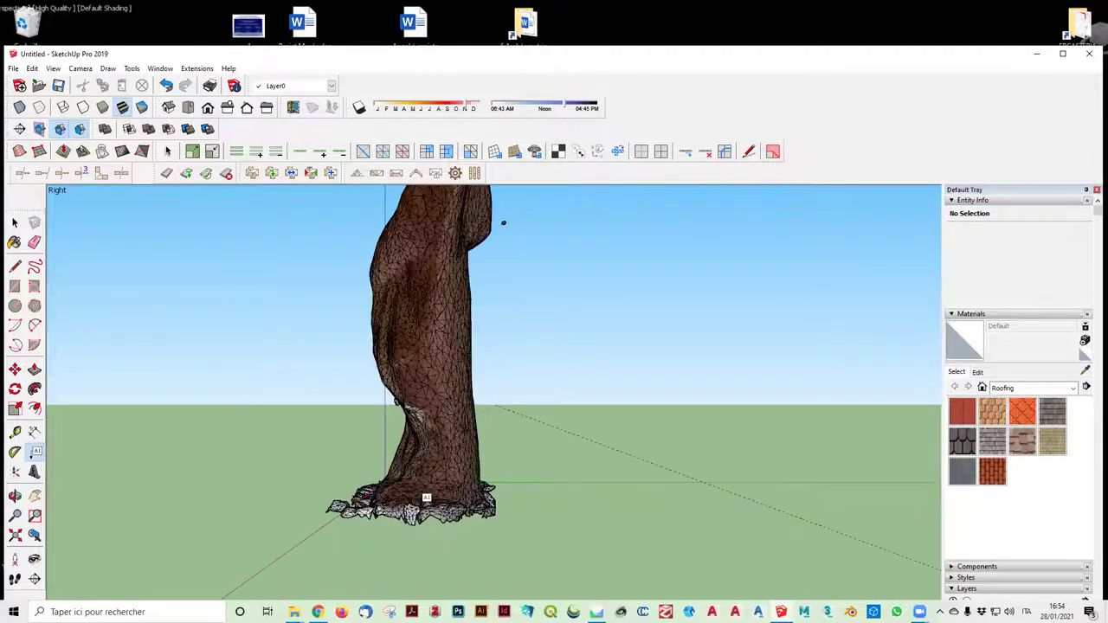
middle_drag(149, 476, 420, 509)
scroll(271, 525, down, 3)
mouse_move(272, 525)
middle_down()
mouse_move(364, 505)
mouse_move(668, 501)
middle_up()
scroll(483, 486, up, 2)
scroll(484, 487, down, 1)
mouse_move(480, 486)
middle_down()
mouse_move(191, 457)
mouse_move(322, 481)
mouse_move(142, 470)
middle_up()
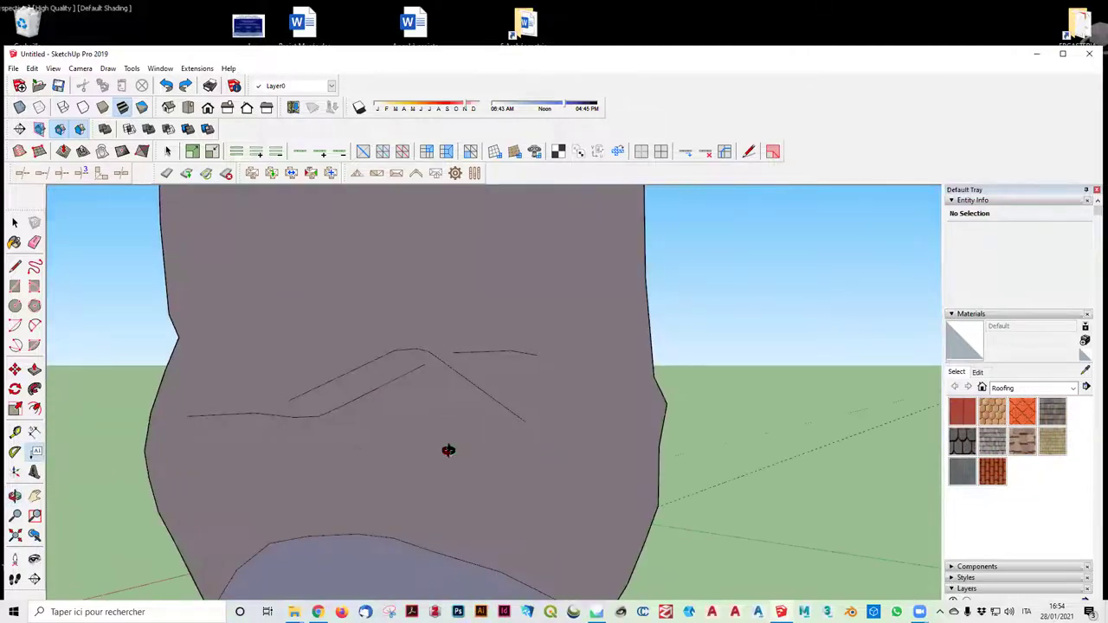
Zoom in and anchor a coordinate leader at the top point of the figurine's head
scroll(513, 433, down, 2)
scroll(513, 433, down, 2)
scroll(602, 432, down, 2)
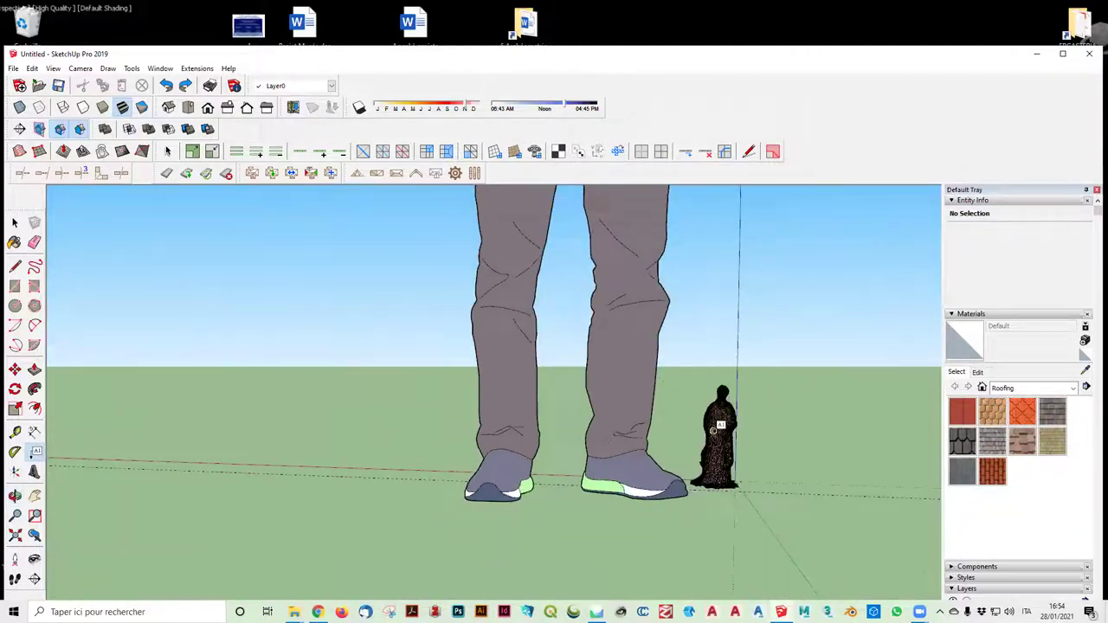
scroll(757, 402, up, 2)
scroll(753, 393, up, 1)
scroll(680, 364, up, 1)
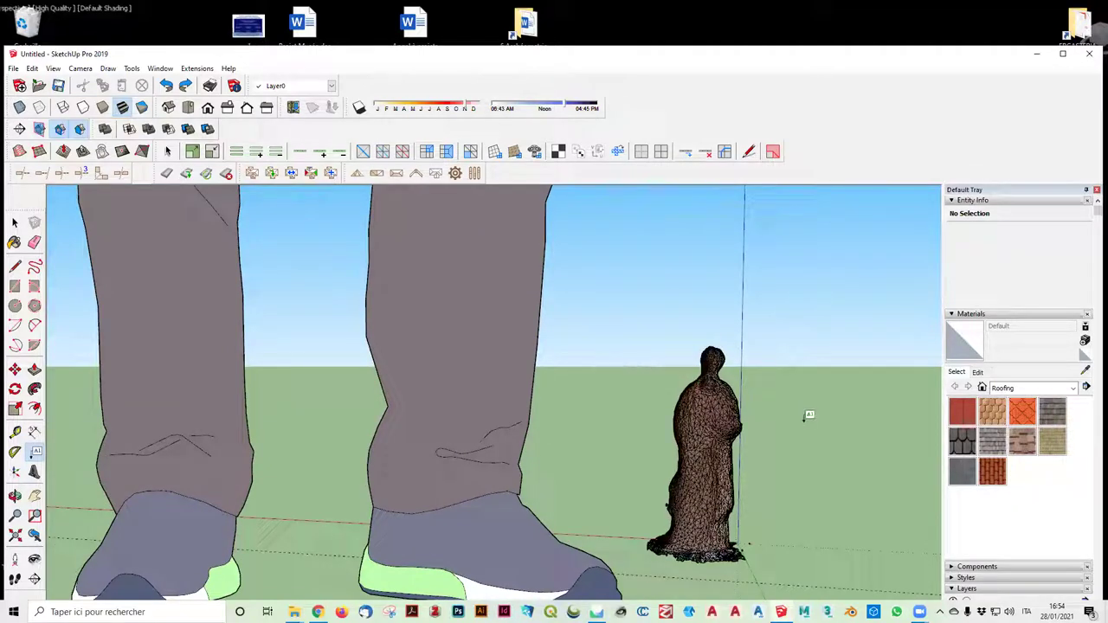
scroll(716, 342, up, 1)
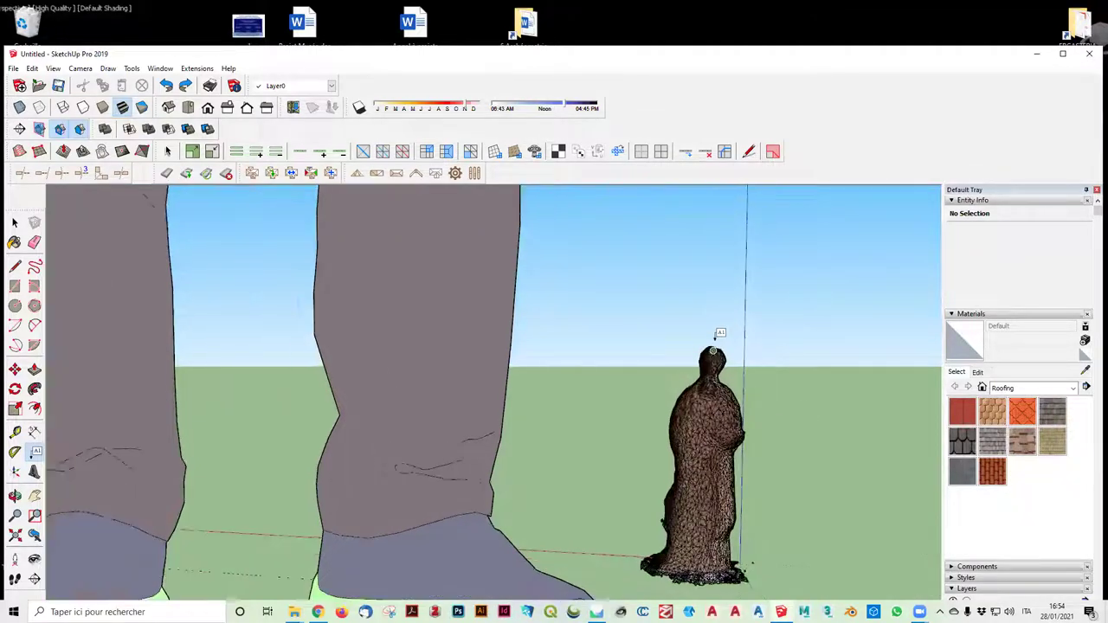
scroll(716, 329, up, 2)
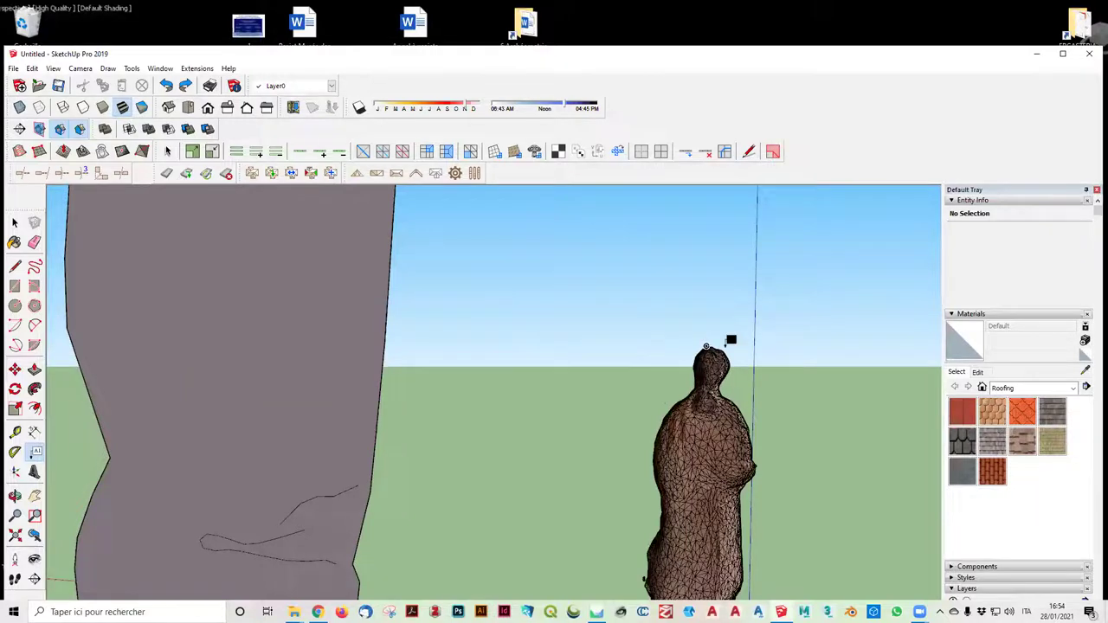
scroll(708, 345, up, 2)
scroll(697, 337, up, 1)
scroll(666, 346, up, 2)
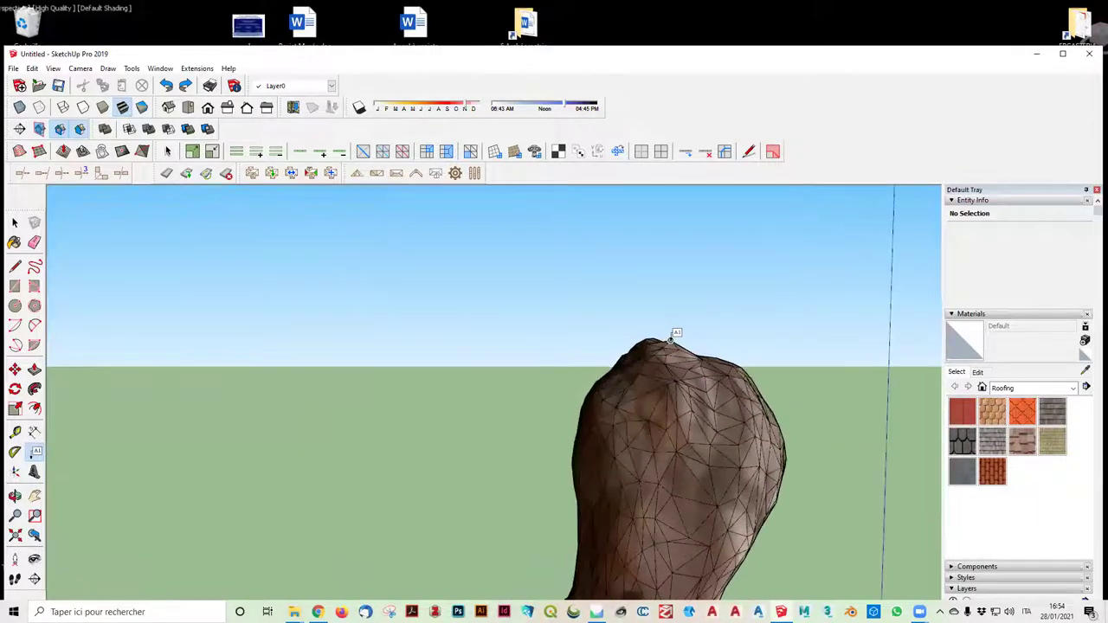
scroll(669, 340, up, 1)
click(671, 338)
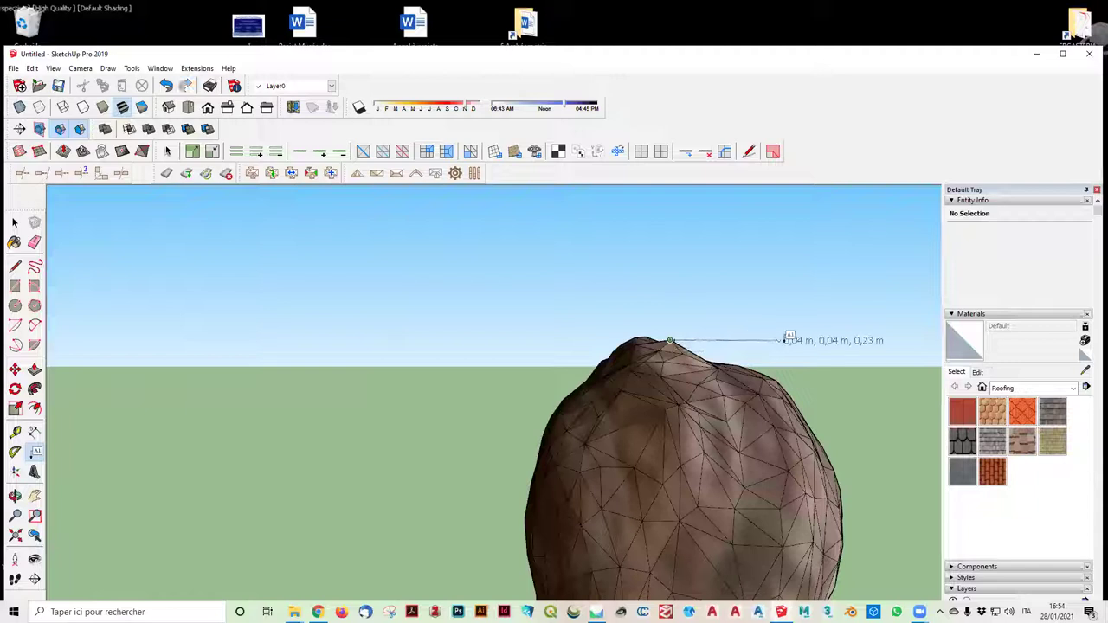
Orbit and zoom down toward the ground to see both legs and the figurine
scroll(819, 329, down, 2)
scroll(779, 433, down, 1)
scroll(761, 529, down, 2)
scroll(735, 539, down, 2)
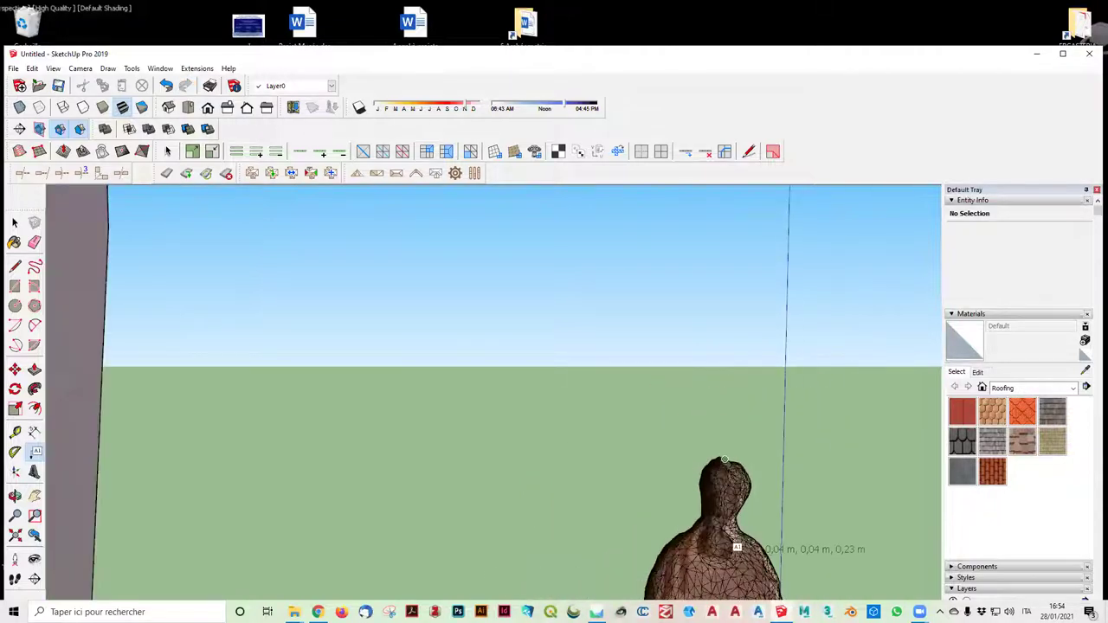
scroll(742, 554, down, 2)
middle_drag(770, 551, 322, 511)
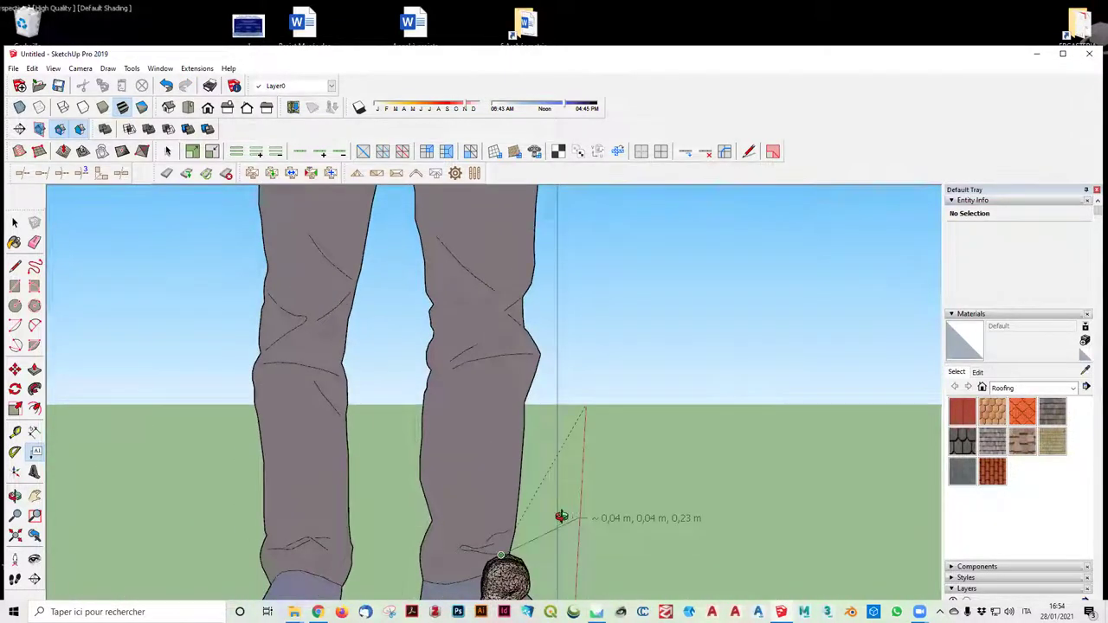
scroll(322, 511, down, 3)
scroll(324, 553, down, 1)
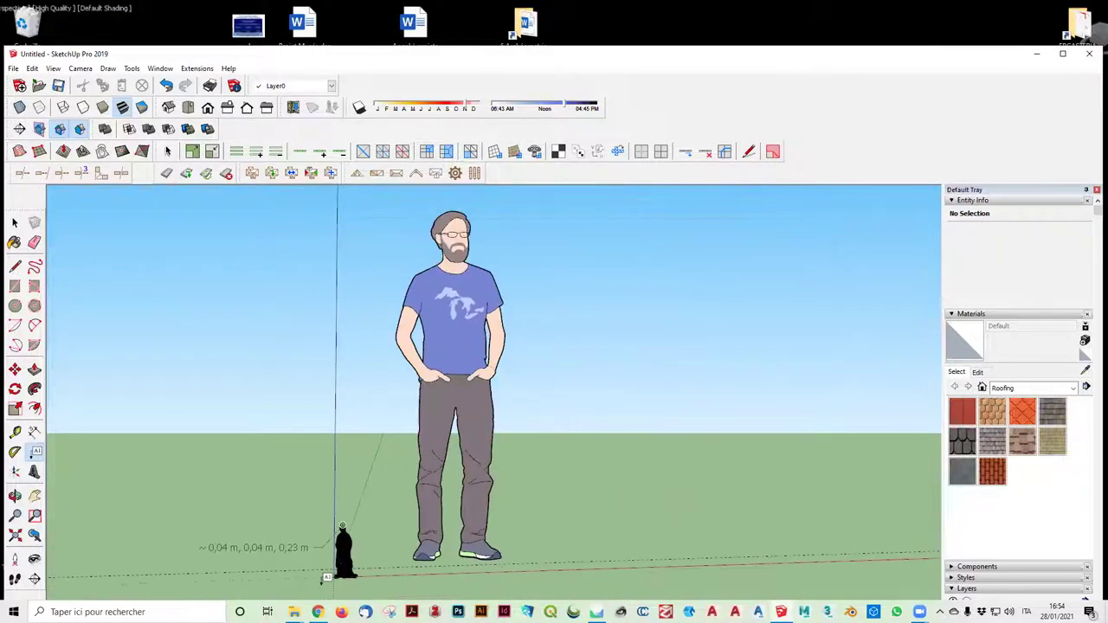
scroll(341, 583, up, 2)
scroll(341, 583, up, 2)
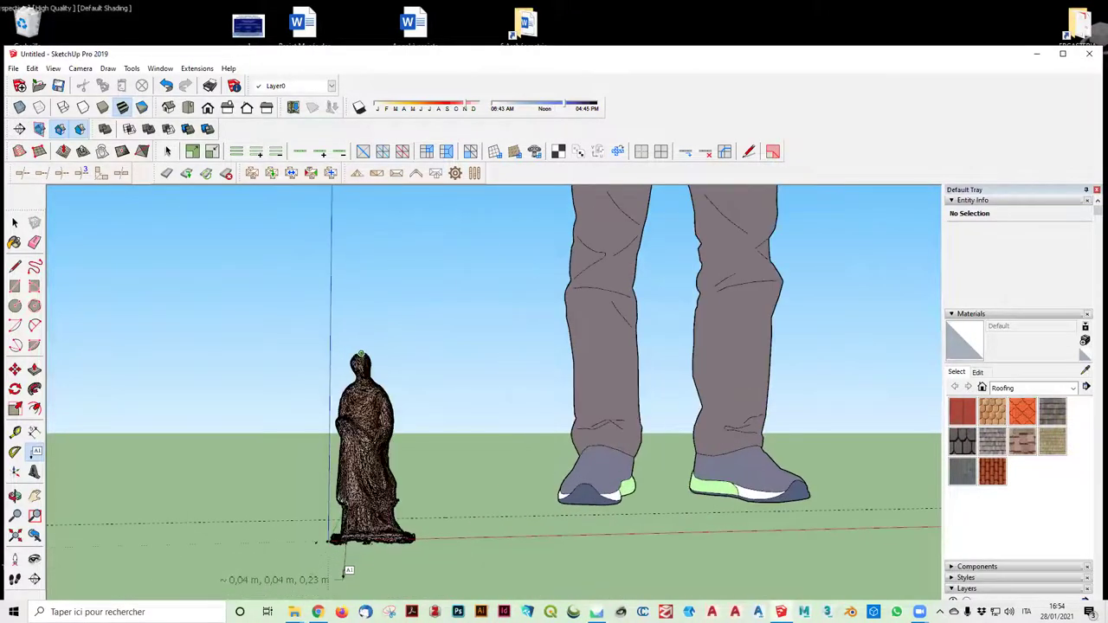
mouse_move(377, 538)
middle_down()
mouse_move(370, 584)
mouse_move(410, 511)
mouse_move(372, 467)
mouse_move(297, 555)
middle_up()
mouse_move(413, 511)
middle_down()
mouse_move(251, 506)
mouse_move(58, 189)
mouse_move(294, 572)
middle_up()
scroll(247, 506, up, 2)
scroll(247, 506, up, 2)
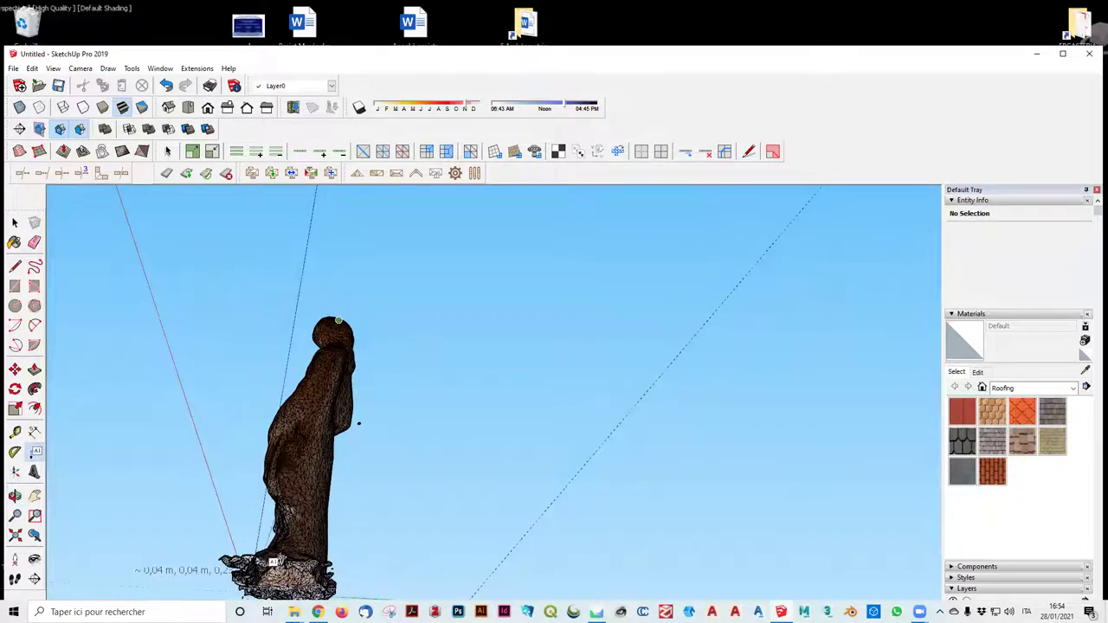
Orbit slightly around the figurine and zoom in toward its base
mouse_move(294, 572)
middle_down()
mouse_move(310, 568)
mouse_move(371, 475)
mouse_move(285, 563)
mouse_move(294, 532)
mouse_move(258, 567)
mouse_move(232, 567)
mouse_move(285, 528)
mouse_move(395, 544)
mouse_move(292, 561)
mouse_move(324, 558)
middle_up()
scroll(252, 568, up, 3)
scroll(252, 568, up, 3)
scroll(324, 558, up, 3)
scroll(346, 545, up, 3)
scroll(372, 532, up, 3)
scroll(403, 502, up, 3)
Orbit to a new angle, then back to a level view over the ground
mouse_move(393, 504)
middle_down()
mouse_move(658, 506)
mouse_move(632, 494)
middle_up()
scroll(625, 497, down, 3)
scroll(610, 519, down, 2)
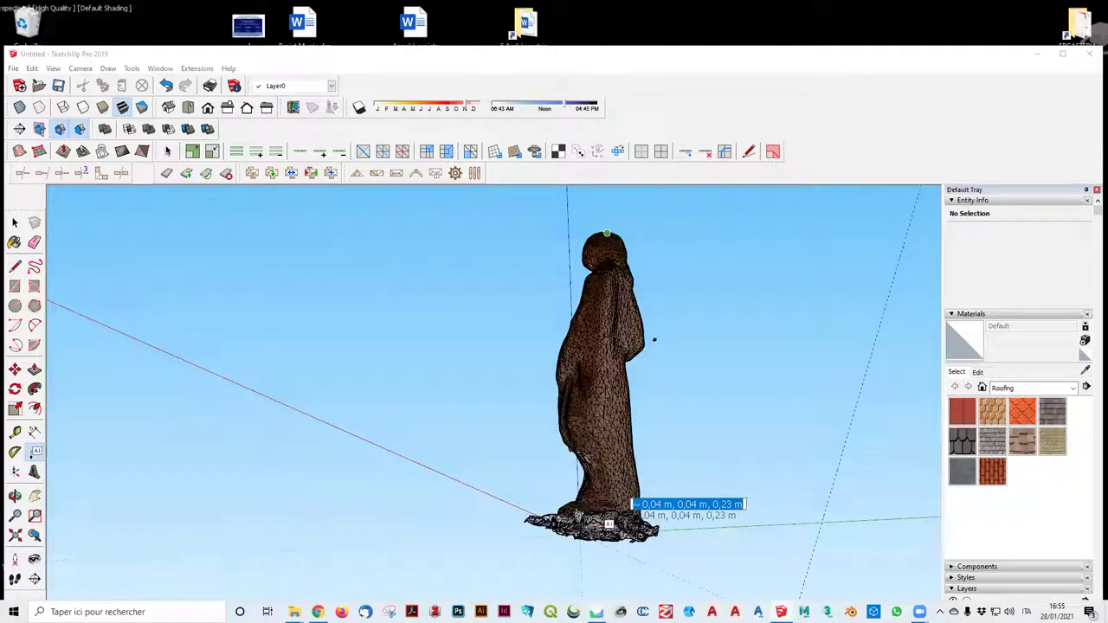
mouse_move(613, 519)
middle_down()
mouse_move(640, 485)
mouse_move(805, 505)
mouse_move(669, 557)
mouse_move(578, 517)
mouse_move(648, 484)
mouse_move(334, 519)
mouse_move(433, 515)
mouse_move(520, 528)
mouse_move(581, 507)
mouse_move(685, 522)
middle_up()
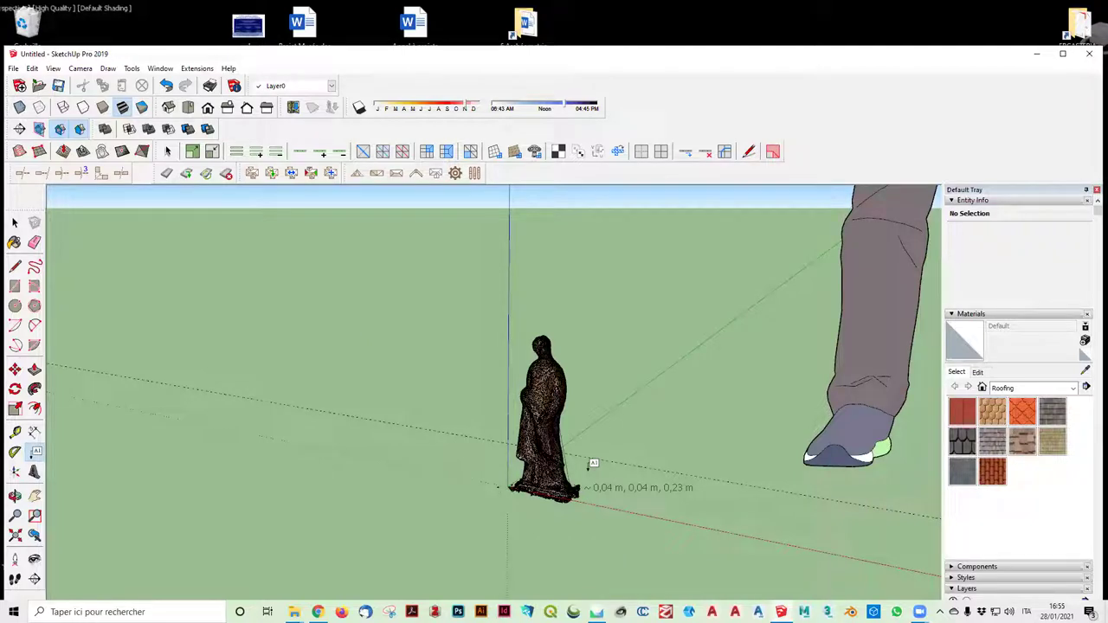
scroll(592, 463, down, 1)
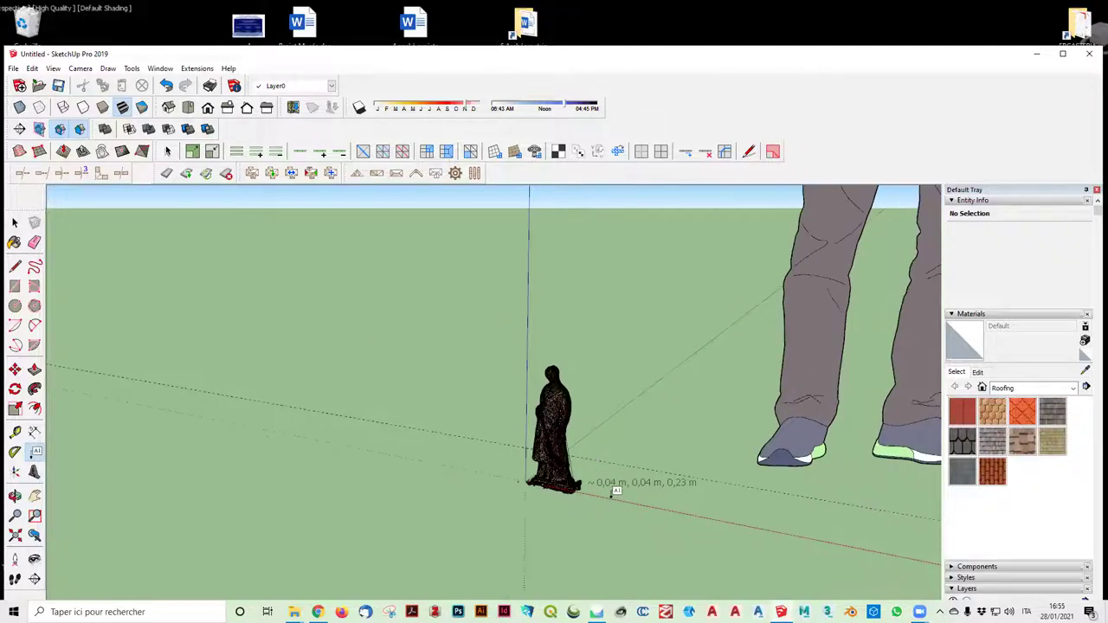
scroll(684, 487, down, 1)
scroll(531, 470, up, 2)
Place and commit a default 'Enter text' label on the ground below the figurine's base
scroll(488, 485, up, 2)
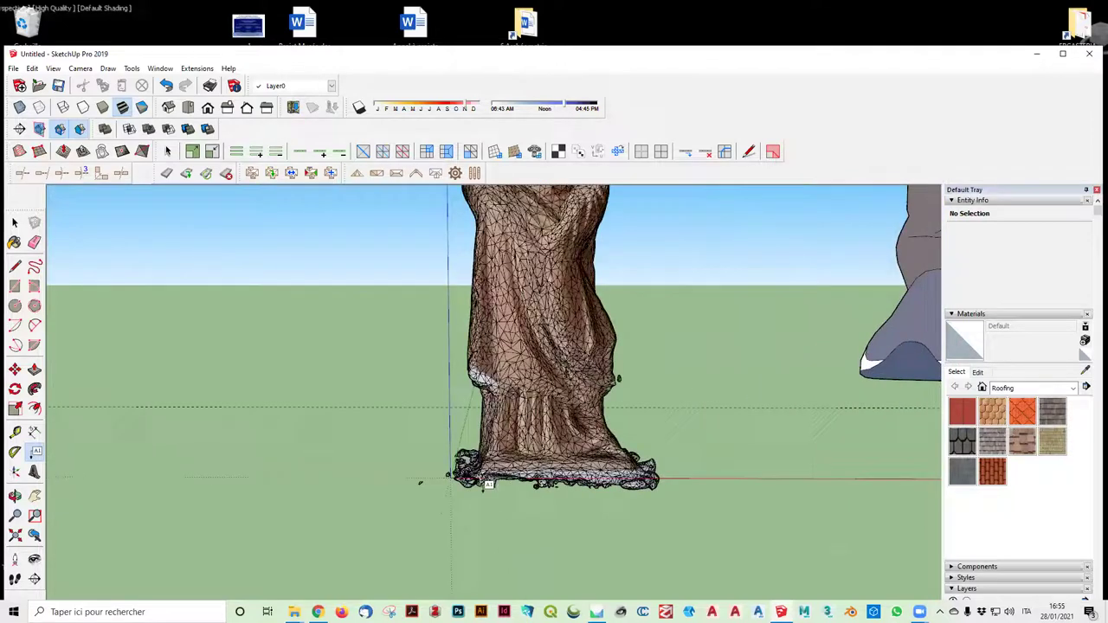
scroll(484, 487, up, 1)
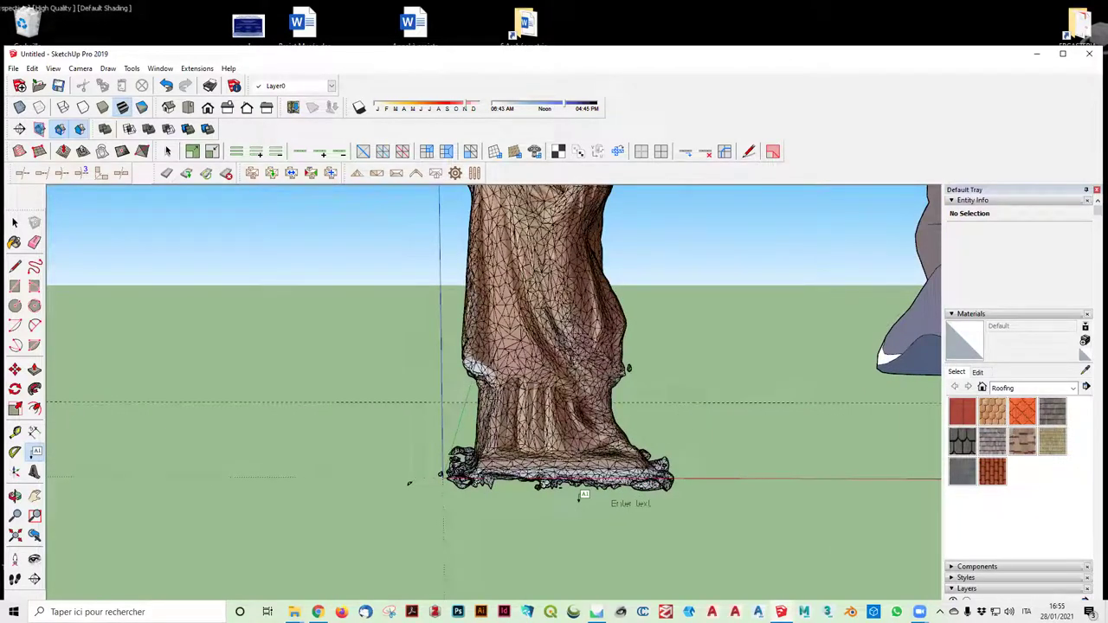
click(474, 492)
click(511, 423)
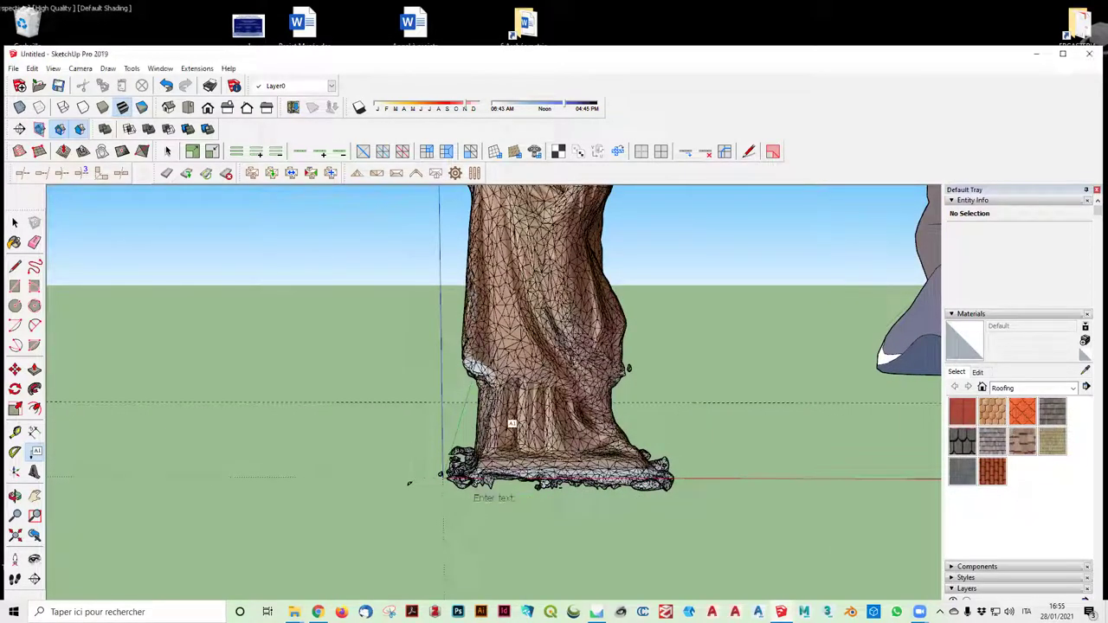
Start a coordinate label from a point on the base, then cancel it with Esc
click(627, 430)
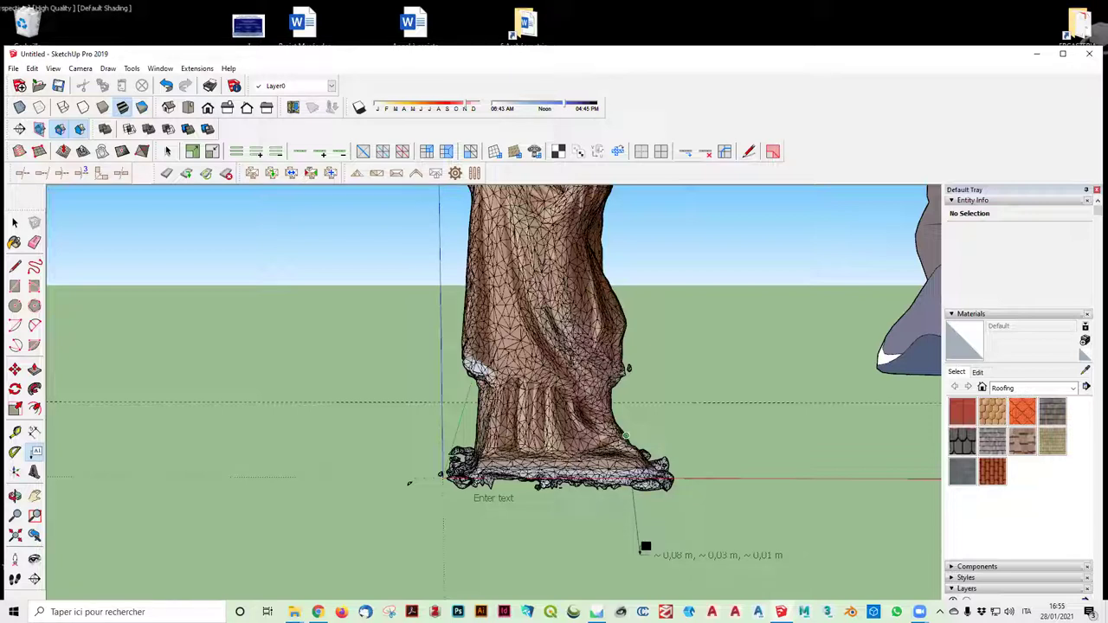
mouse_move(415, 472)
middle_down()
mouse_move(472, 326)
mouse_move(613, 398)
middle_up()
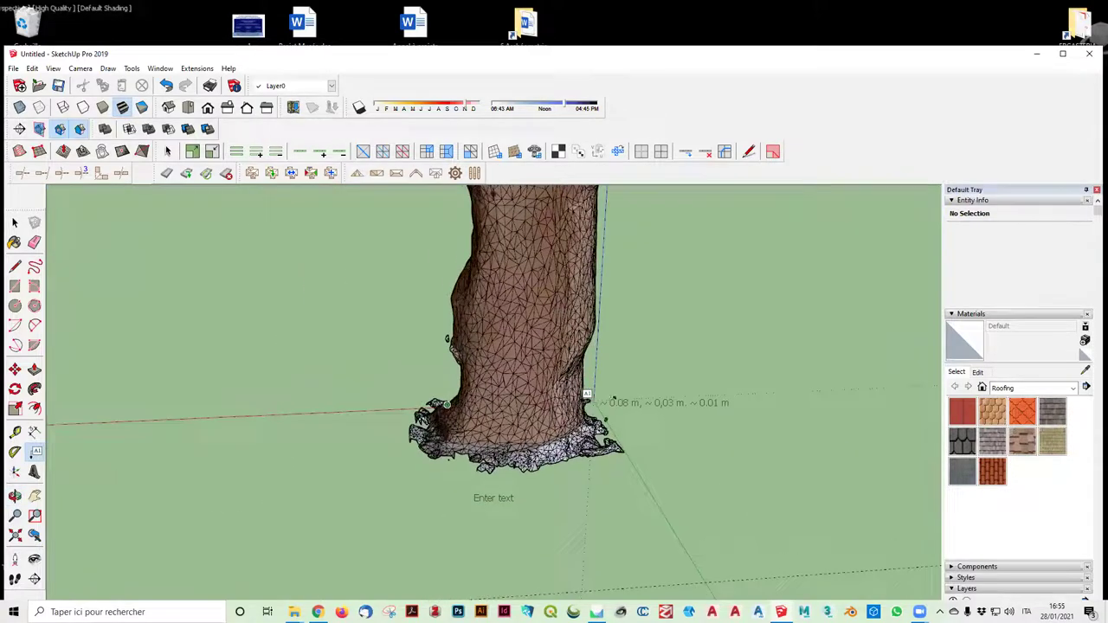
click(587, 396)
key(Escape)
Orbit and zoom to centre the figurine in front of the legs
middle_drag(649, 287, 574, 423)
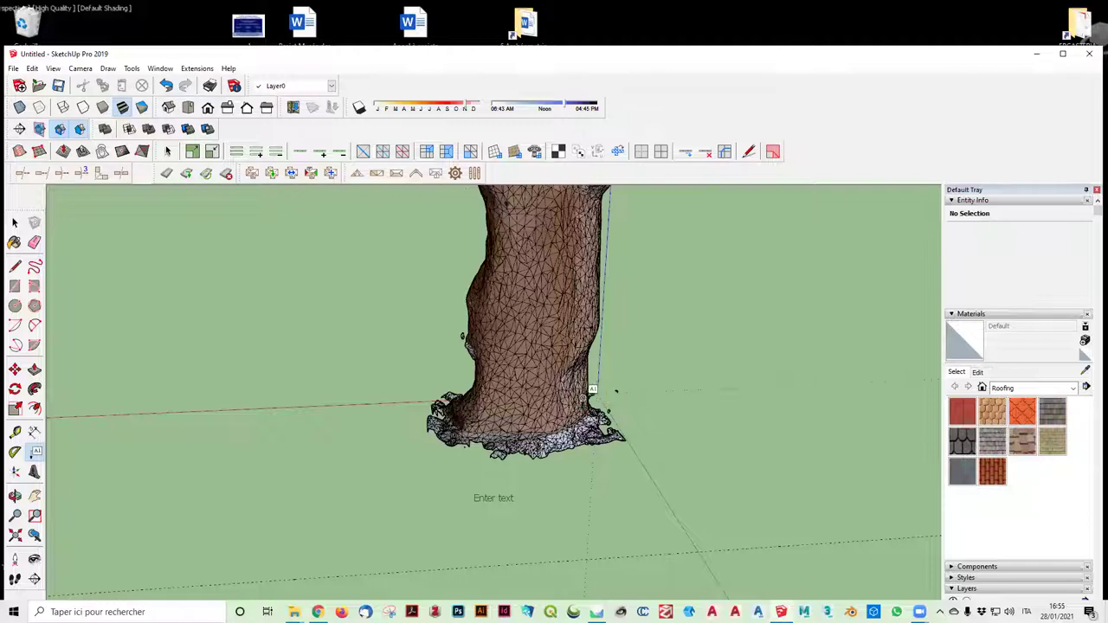
middle_drag(321, 459, 482, 491)
scroll(482, 492, up, 3)
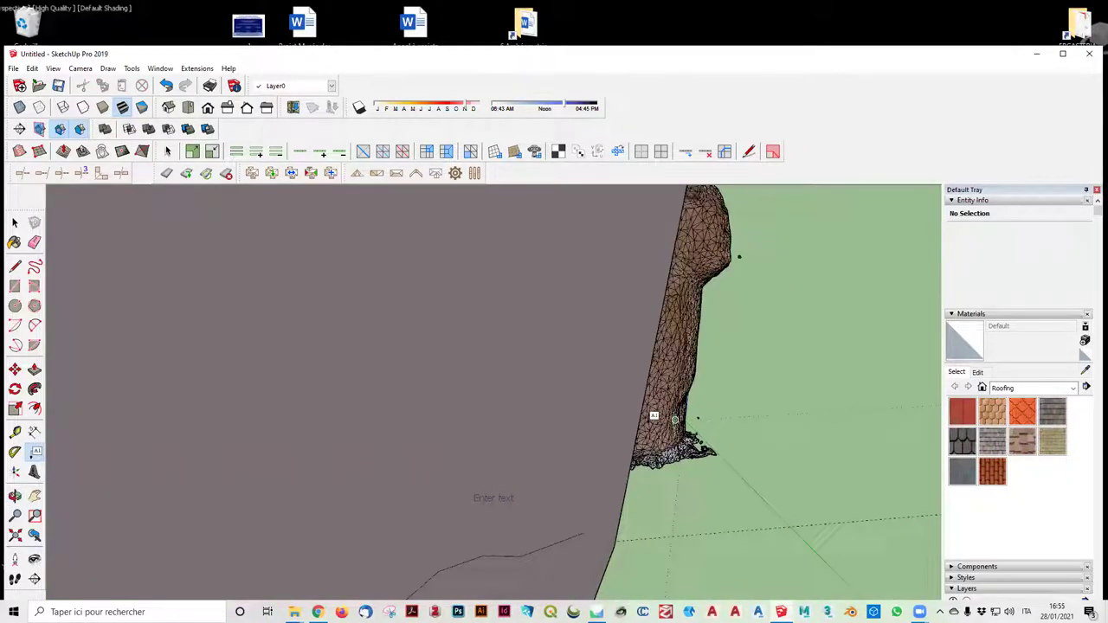
scroll(655, 418, down, 5)
mouse_move(671, 406)
middle_down()
mouse_move(421, 390)
mouse_move(574, 447)
mouse_move(123, 408)
mouse_move(485, 448)
mouse_move(198, 390)
mouse_move(219, 378)
mouse_move(415, 410)
mouse_move(314, 386)
middle_up()
scroll(313, 386, down, 3)
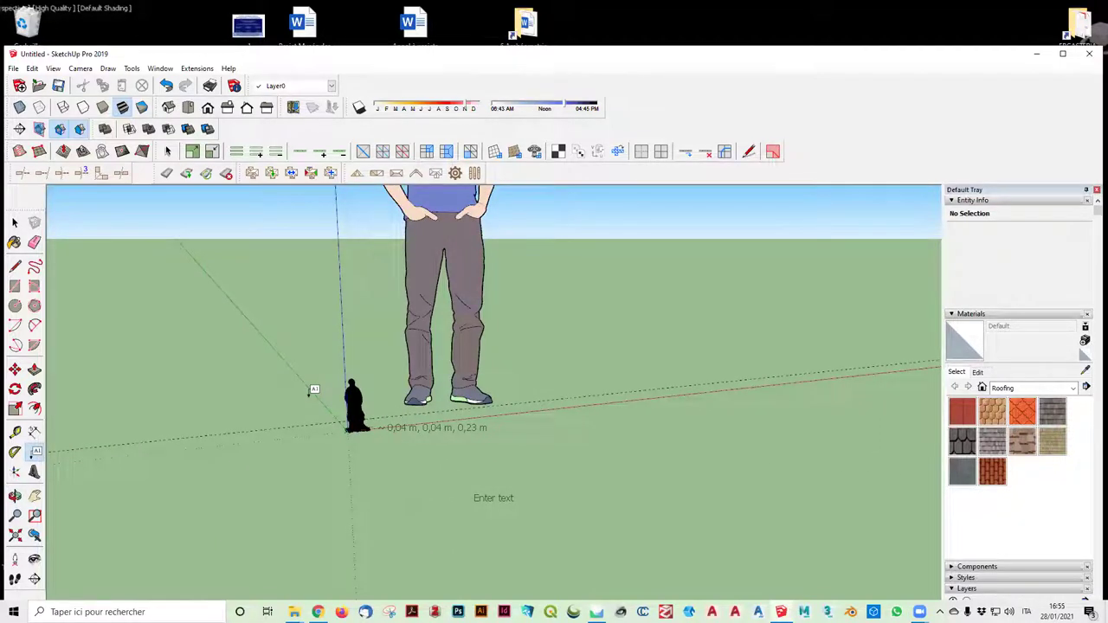
scroll(395, 421, up, 2)
scroll(388, 425, up, 2)
scroll(383, 427, up, 3)
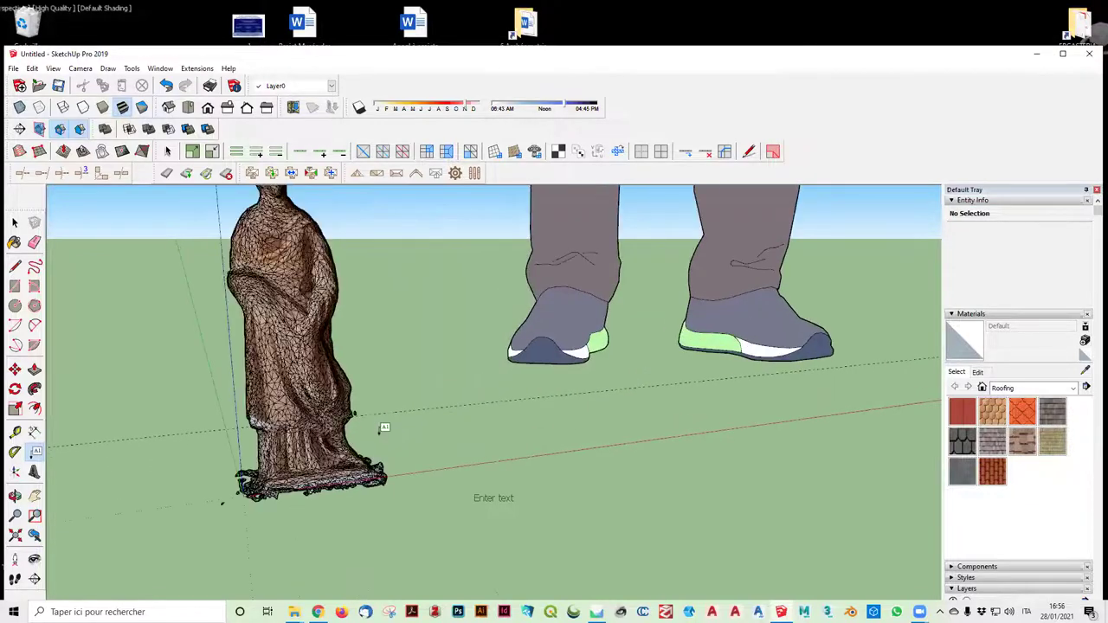